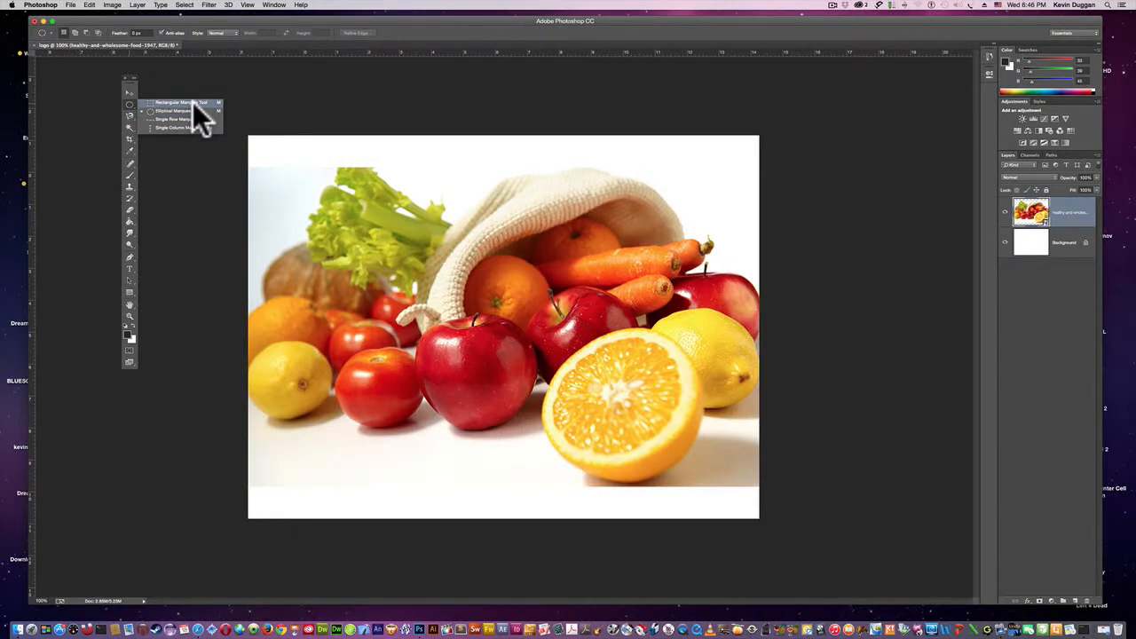
Select a rectangular area over the front red apple, then copy and paste it onto a new layer.
{"action": "left_click", "coordinate": [195, 105]}
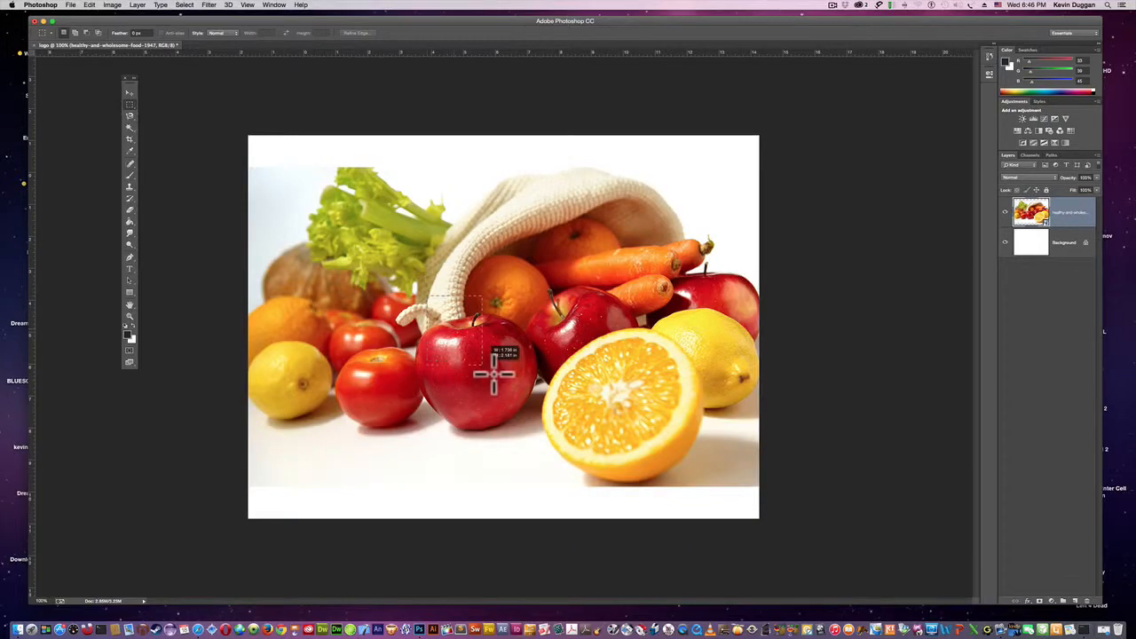
{"action": "left_click_drag", "start_coordinate": [494, 373], "coordinate": [522, 398]}
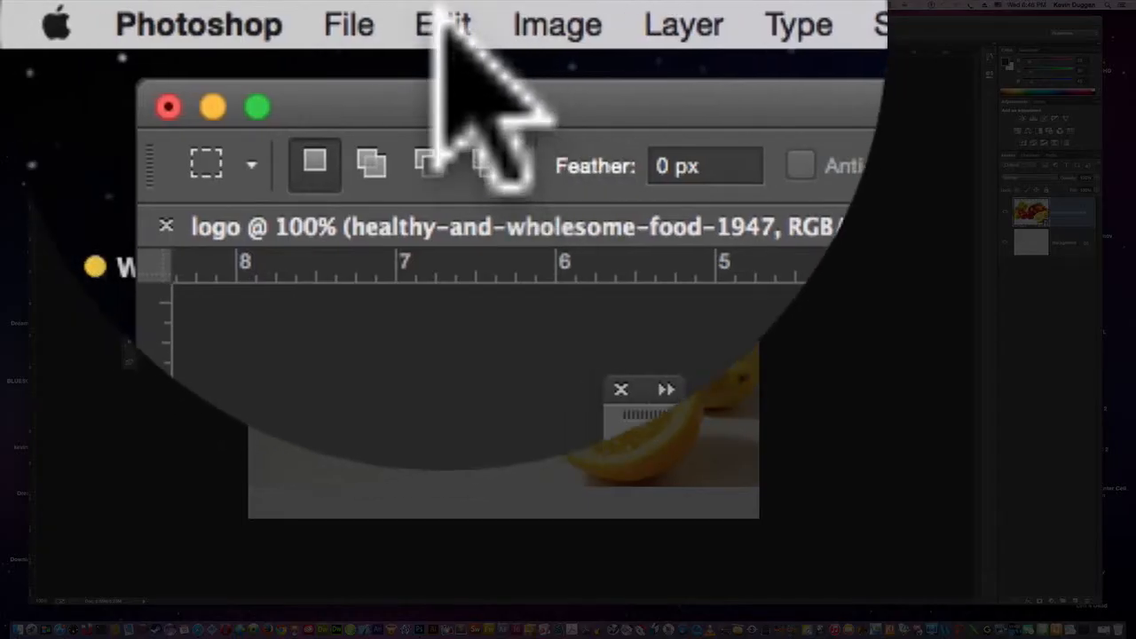
{"action": "left_click", "coordinate": [89, 4]}
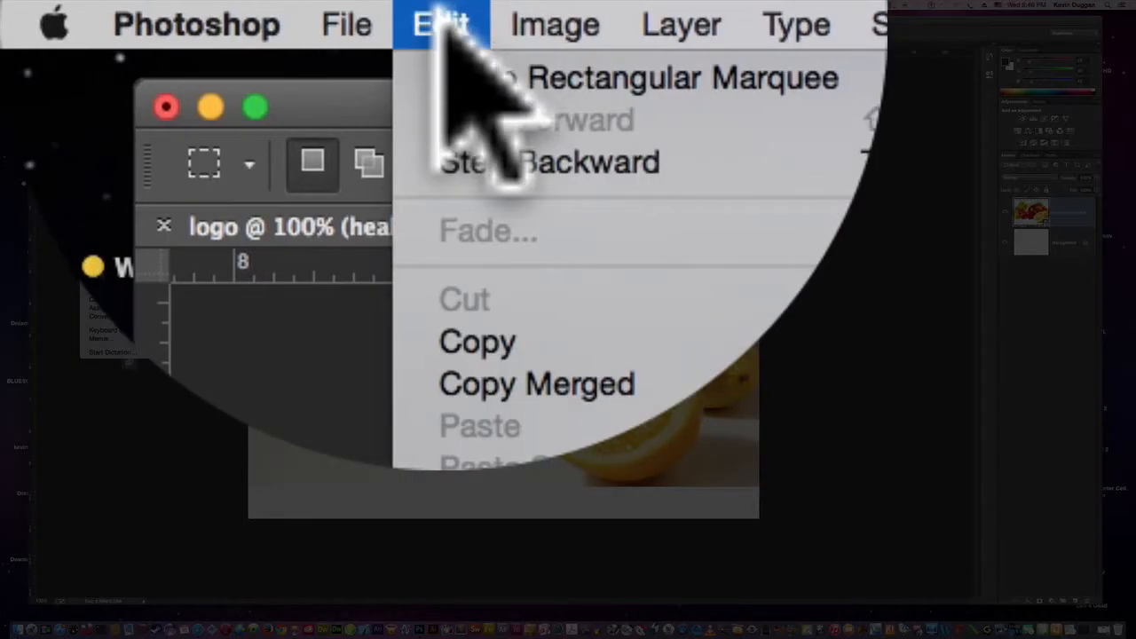
{"action": "left_click", "coordinate": [441, 336]}
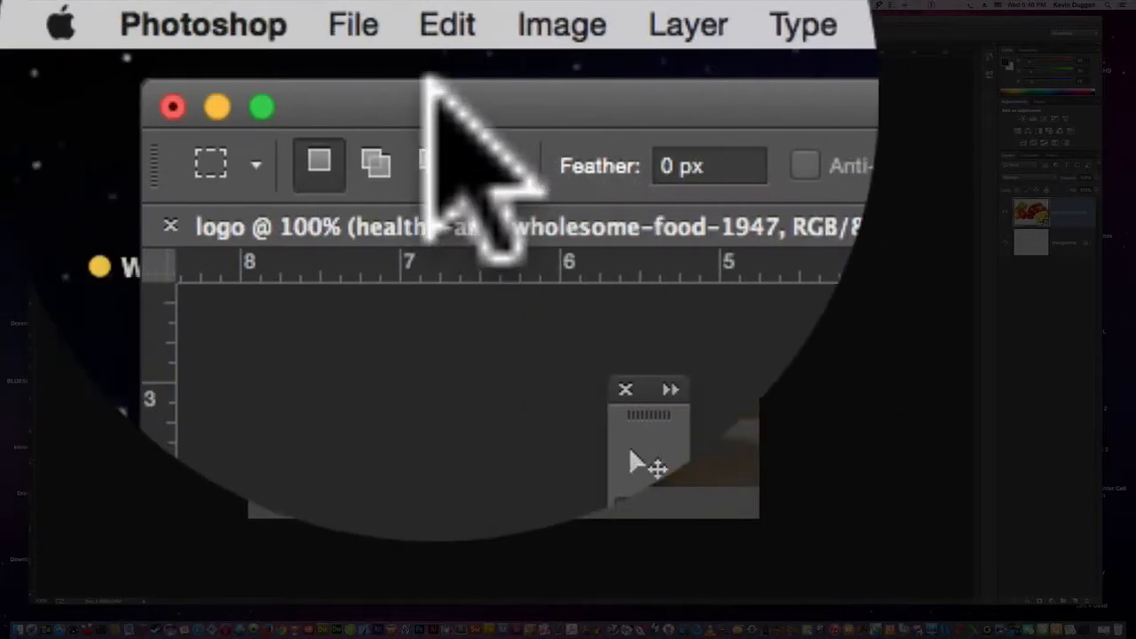
{"action": "left_click", "coordinate": [447, 24]}
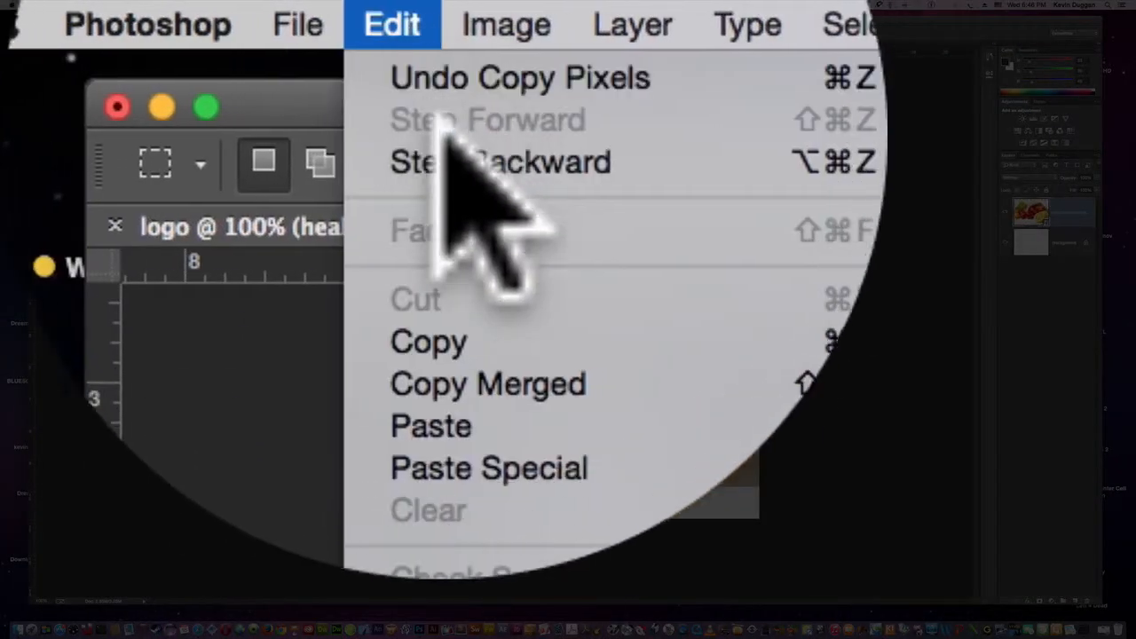
{"action": "left_click", "coordinate": [438, 417]}
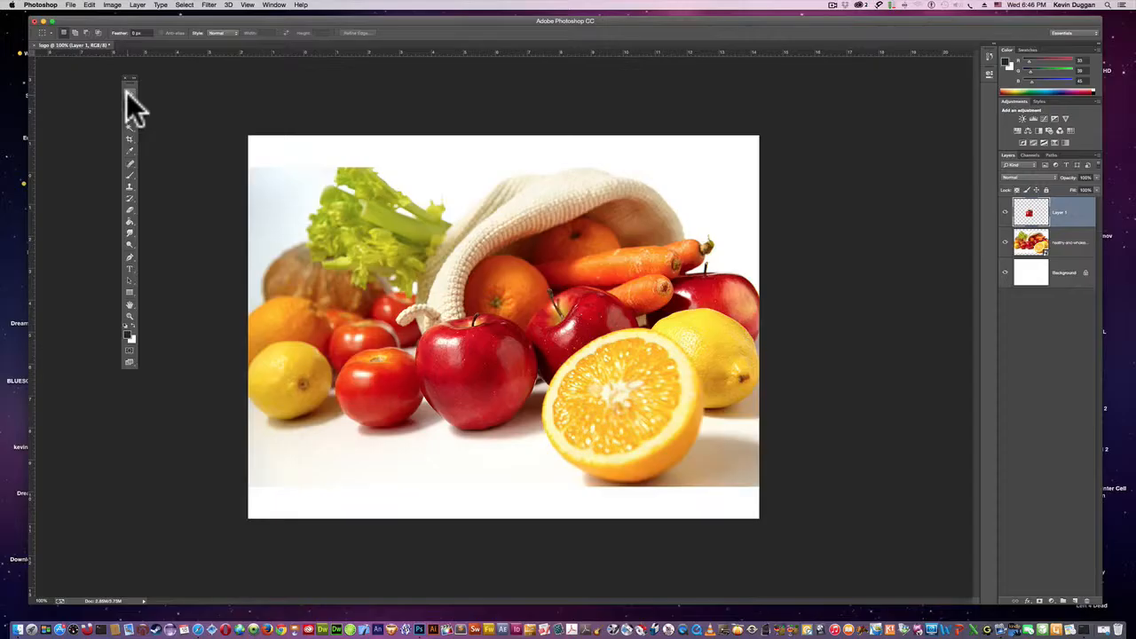
Move the pasted apple piece slightly up over the original apple and hide its layer.
{"action": "left_click", "coordinate": [130, 92]}
{"action": "mouse_move", "coordinate": [467, 343]}
{"action": "left_mouse_down"}
{"action": "mouse_move", "coordinate": [381, 330]}
{"action": "mouse_move", "coordinate": [482, 332]}
{"action": "left_mouse_up"}
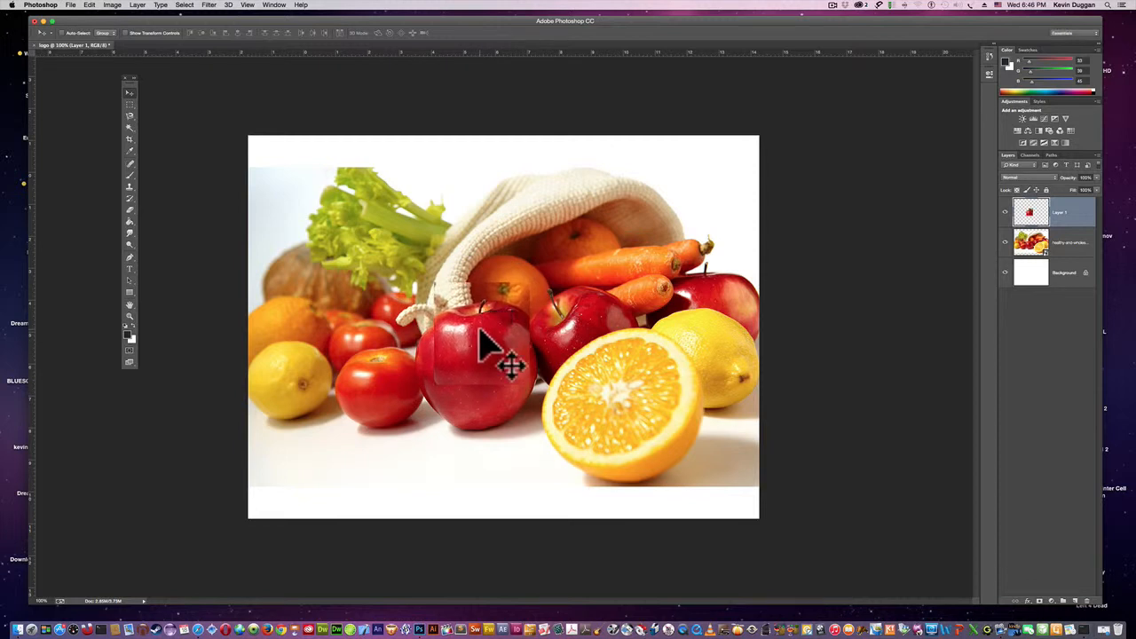
{"action": "left_click", "coordinate": [1005, 213]}
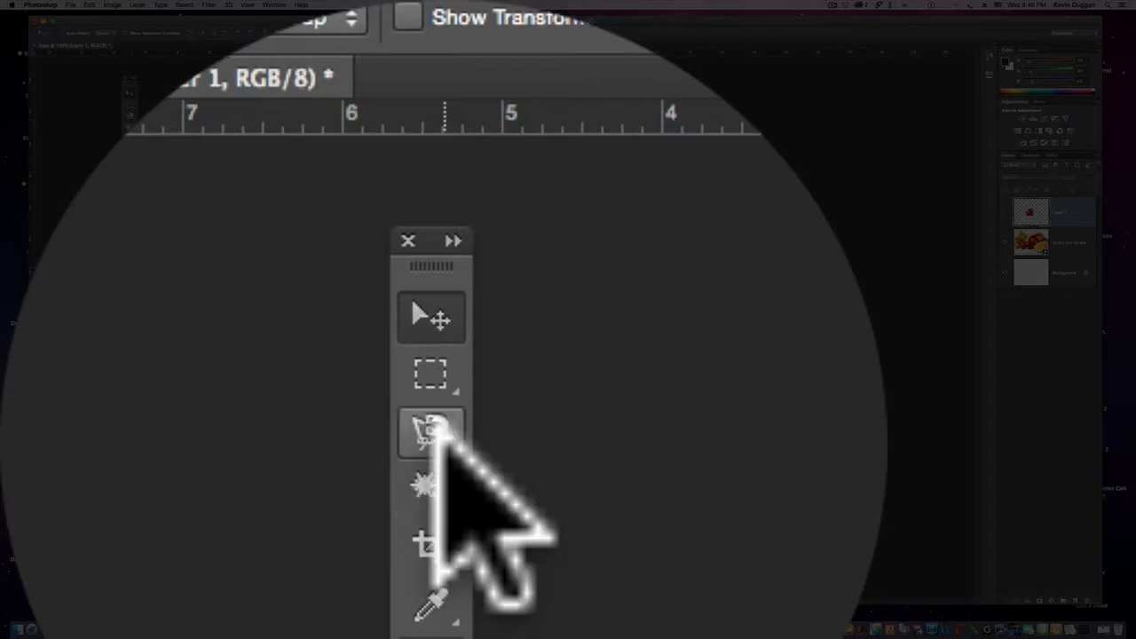
Trace a freehand Lasso selection around the halved orange in the foreground.
{"action": "left_click", "coordinate": [129, 116]}
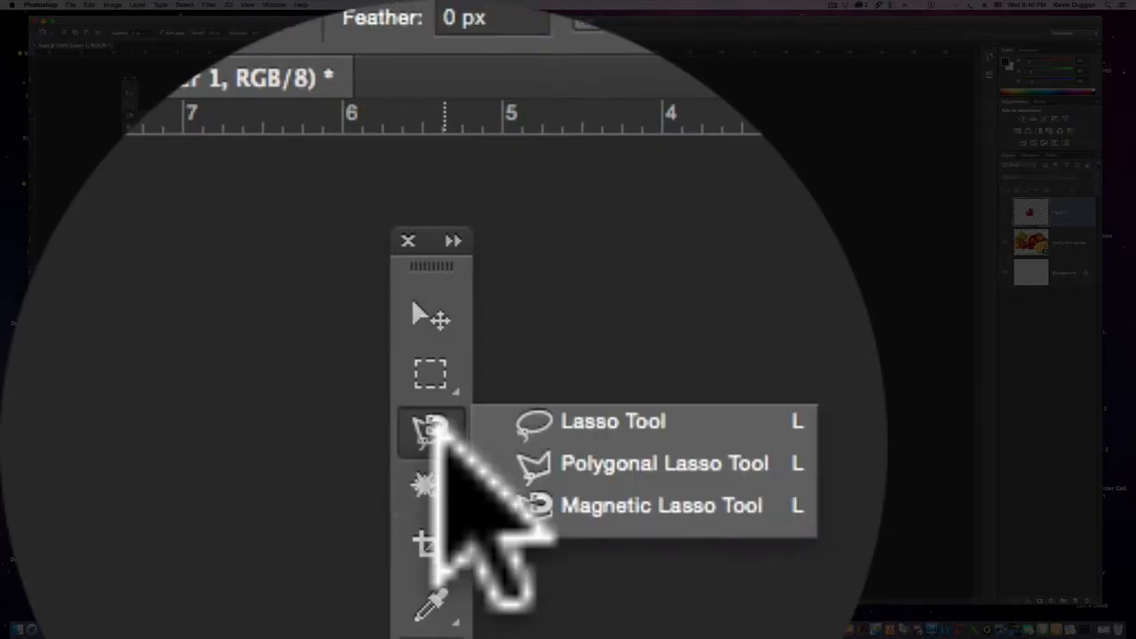
{"action": "left_click", "coordinate": [436, 438]}
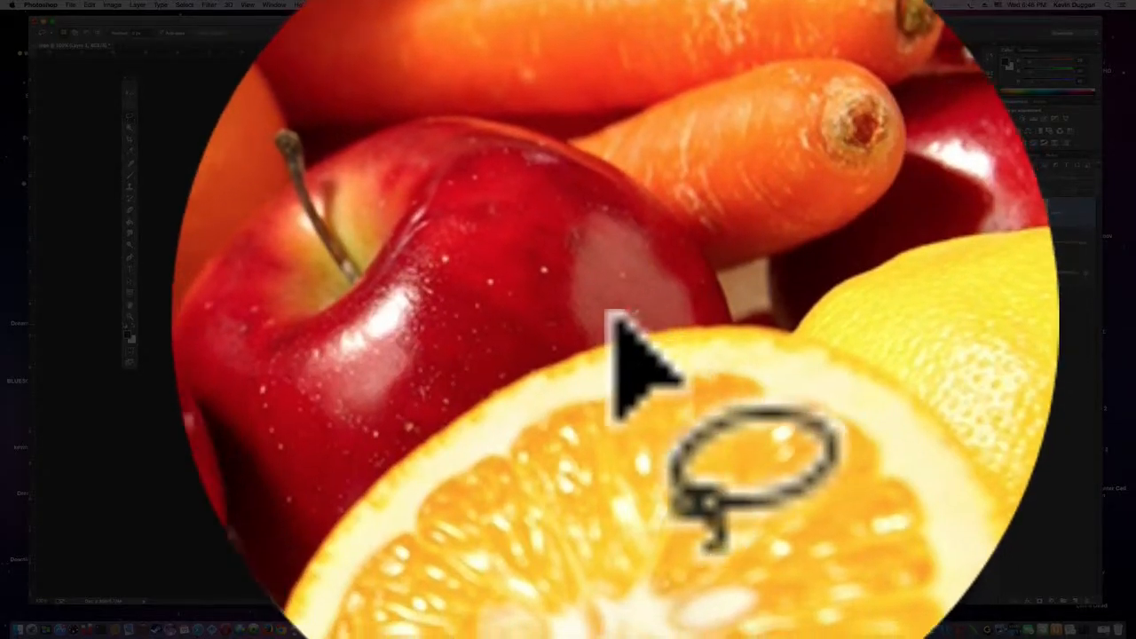
{"action": "mouse_move", "coordinate": [611, 312]}
{"action": "left_mouse_down"}
{"action": "mouse_move", "coordinate": [535, 311]}
{"action": "mouse_move", "coordinate": [542, 318]}
{"action": "mouse_move", "coordinate": [551, 193]}
{"action": "mouse_move", "coordinate": [684, 189]}
{"action": "mouse_move", "coordinate": [689, 320]}
{"action": "mouse_move", "coordinate": [606, 336]}
{"action": "left_mouse_up"}
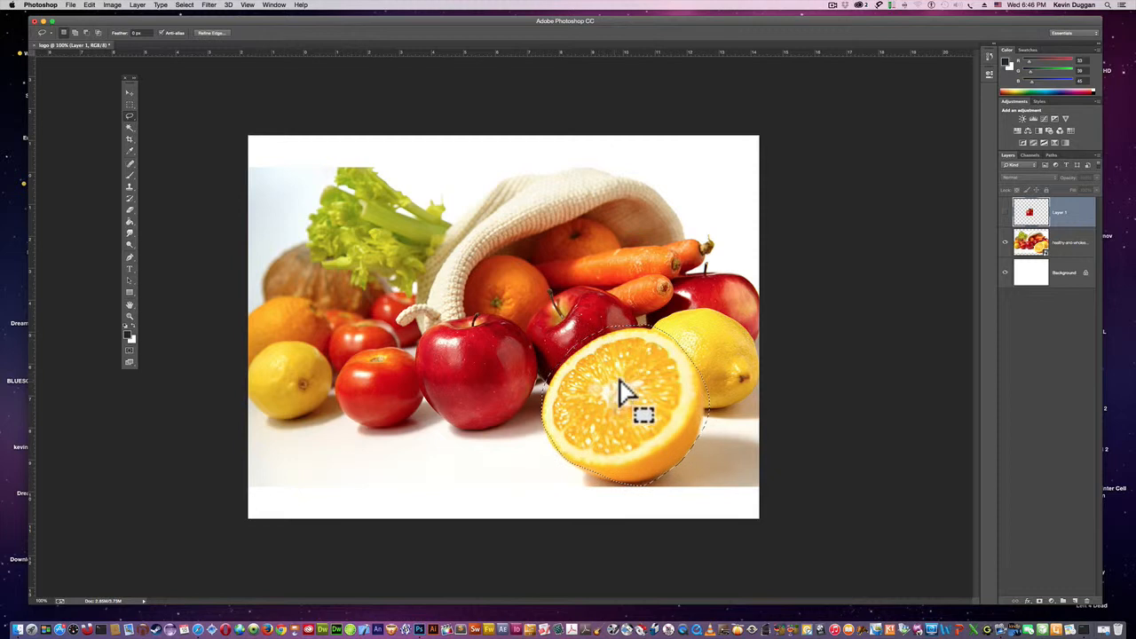
Copy the selected orange half from the fruit photo layer to a new layer and move it over the front red apple.
{"action": "left_click", "coordinate": [1062, 243]}
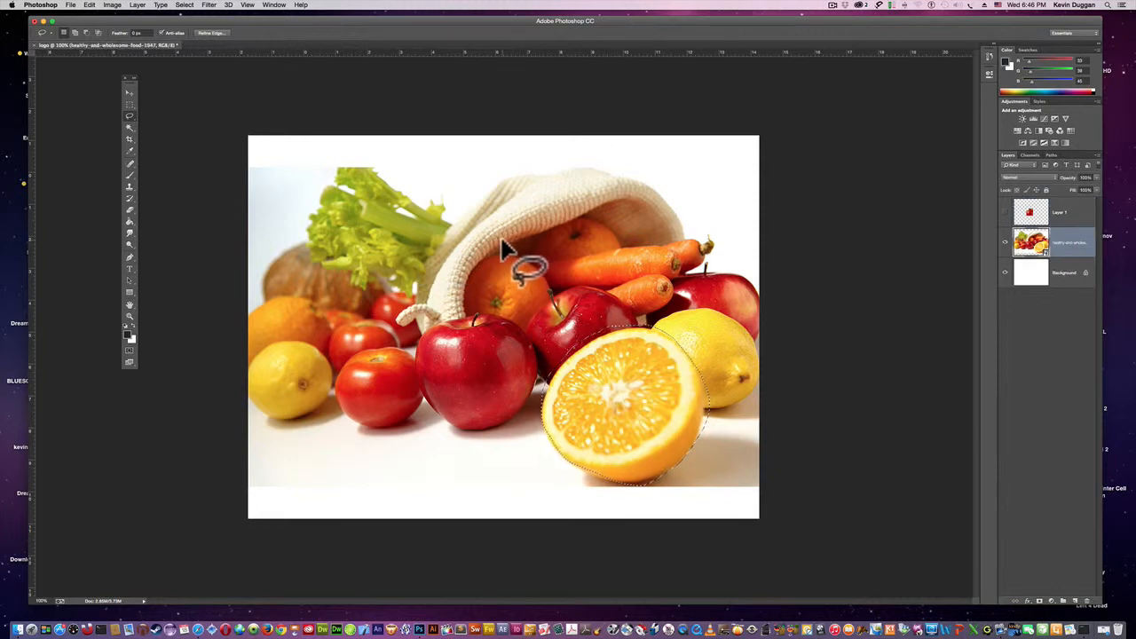
{"action": "key", "text": "super+j"}
{"action": "left_click_drag", "start_coordinate": [502, 241], "coordinate": [403, 239]}
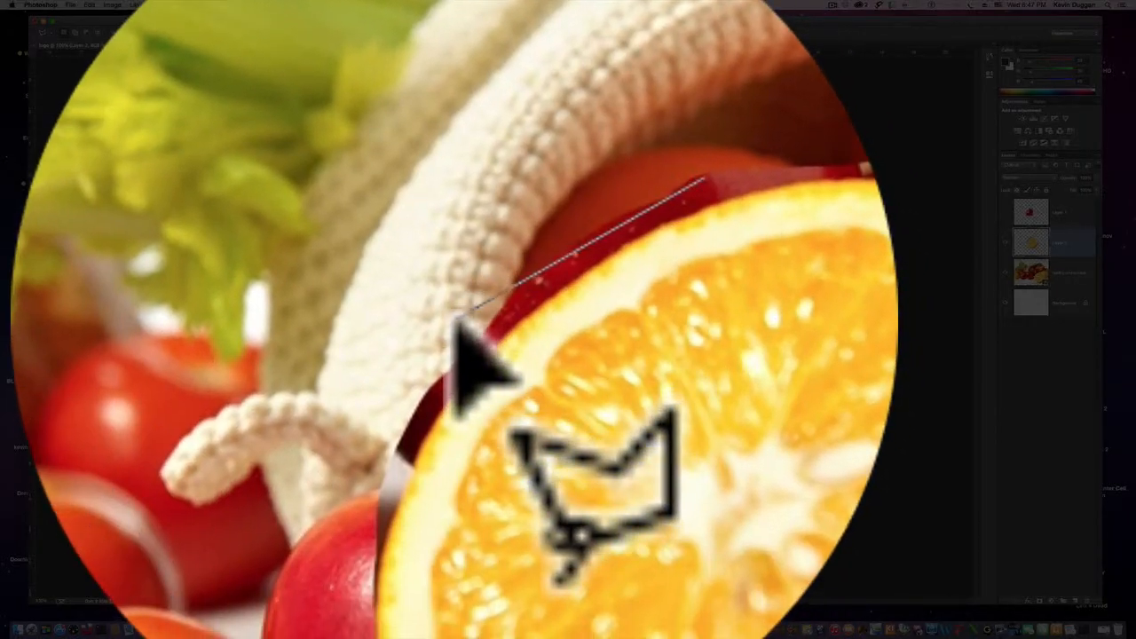
Outline the copied orange half with a closed Polygonal Lasso selection made of straight segments.
{"action": "left_click", "coordinate": [455, 315]}
{"action": "left_click", "coordinate": [444, 309]}
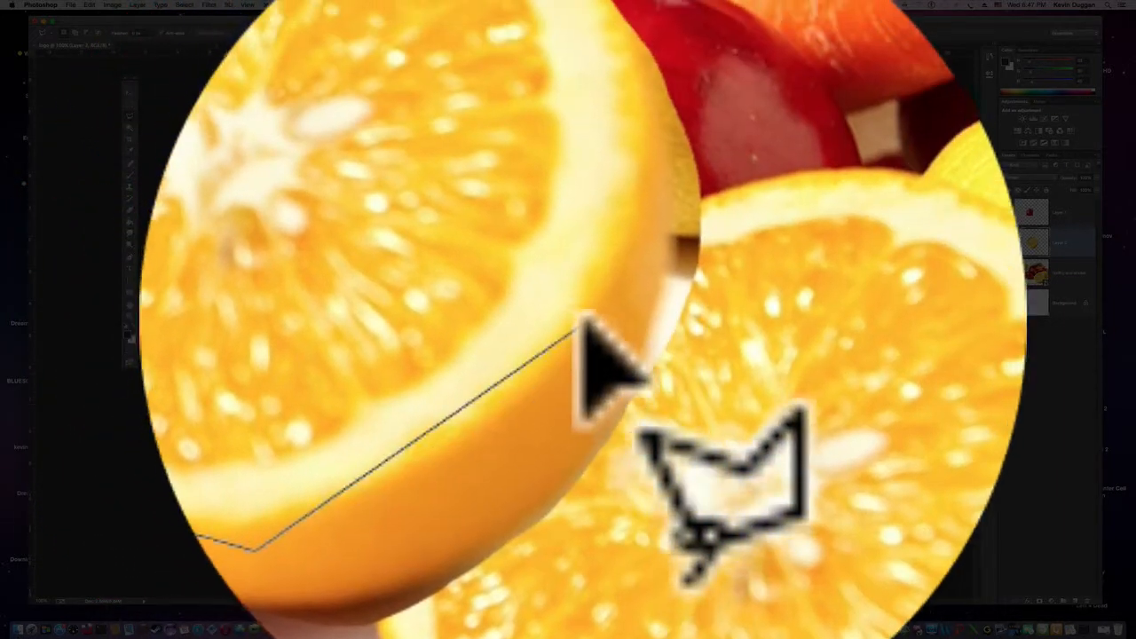
{"action": "left_click", "coordinate": [579, 323]}
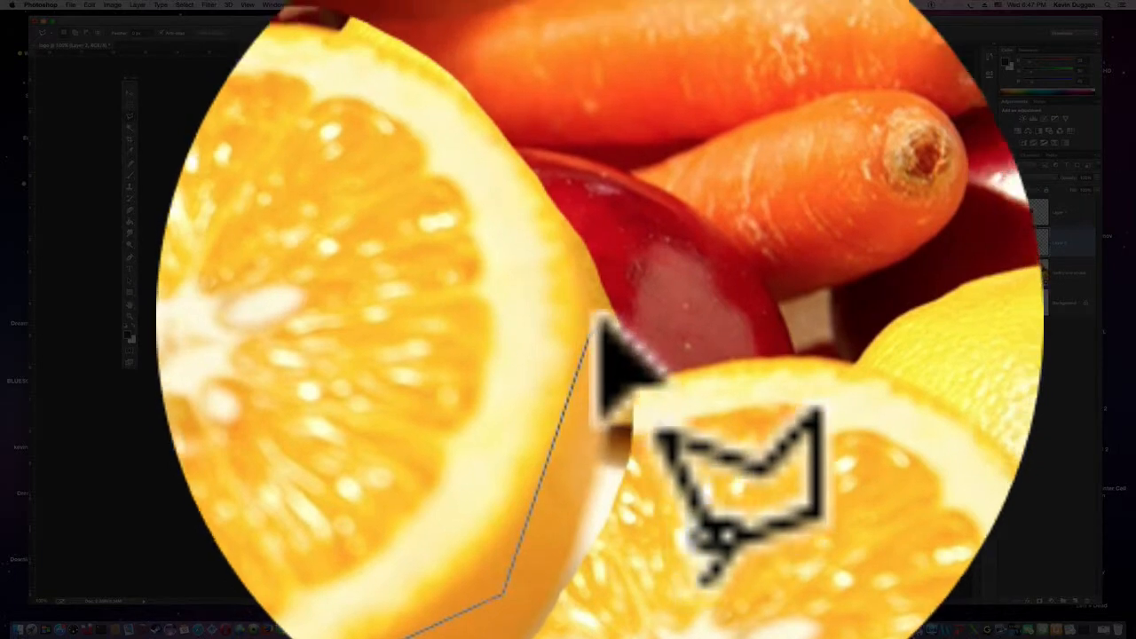
{"action": "left_click", "coordinate": [598, 319]}
{"action": "left_click", "coordinate": [575, 319]}
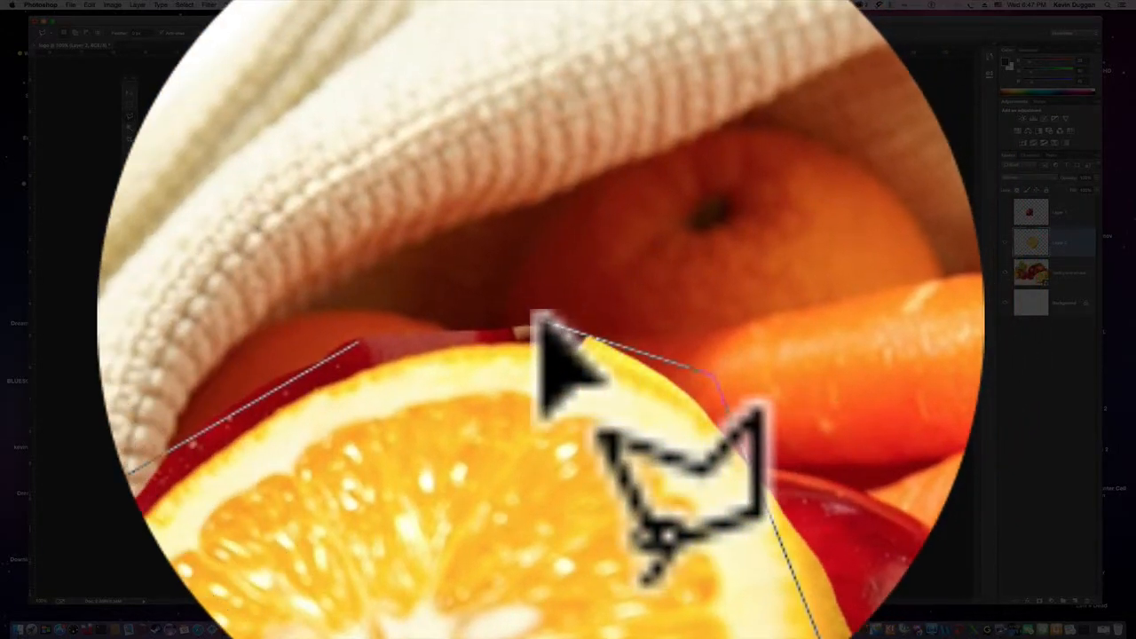
{"action": "left_click", "coordinate": [540, 320]}
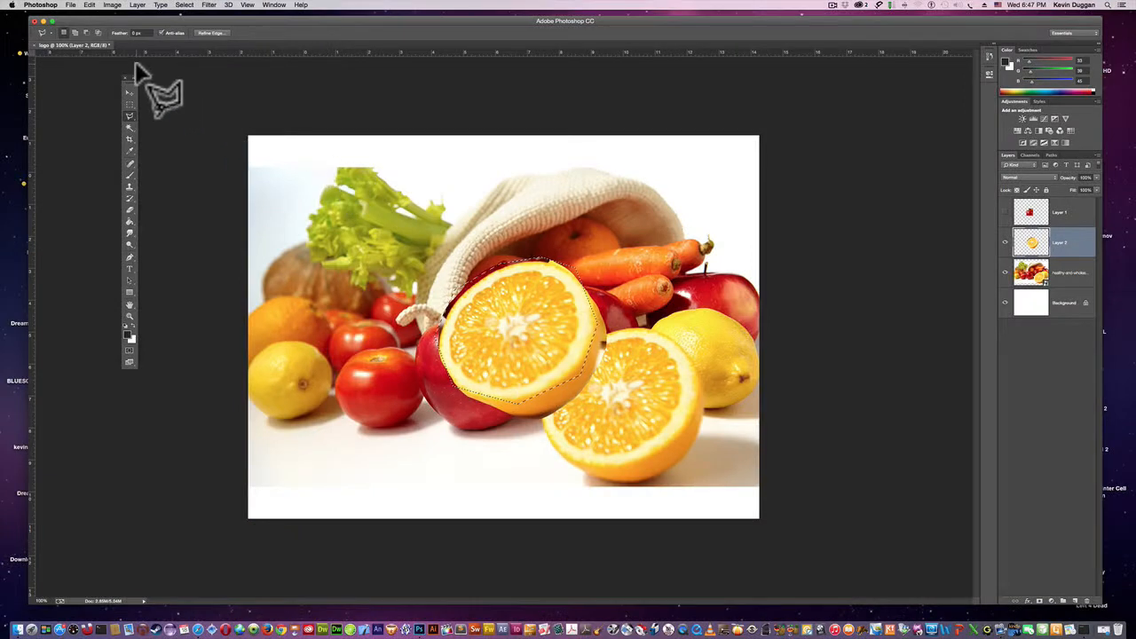
Trace the edge of the copied orange half with the Magnetic Lasso and close the selection at its starting point.
{"action": "left_click", "coordinate": [127, 116]}
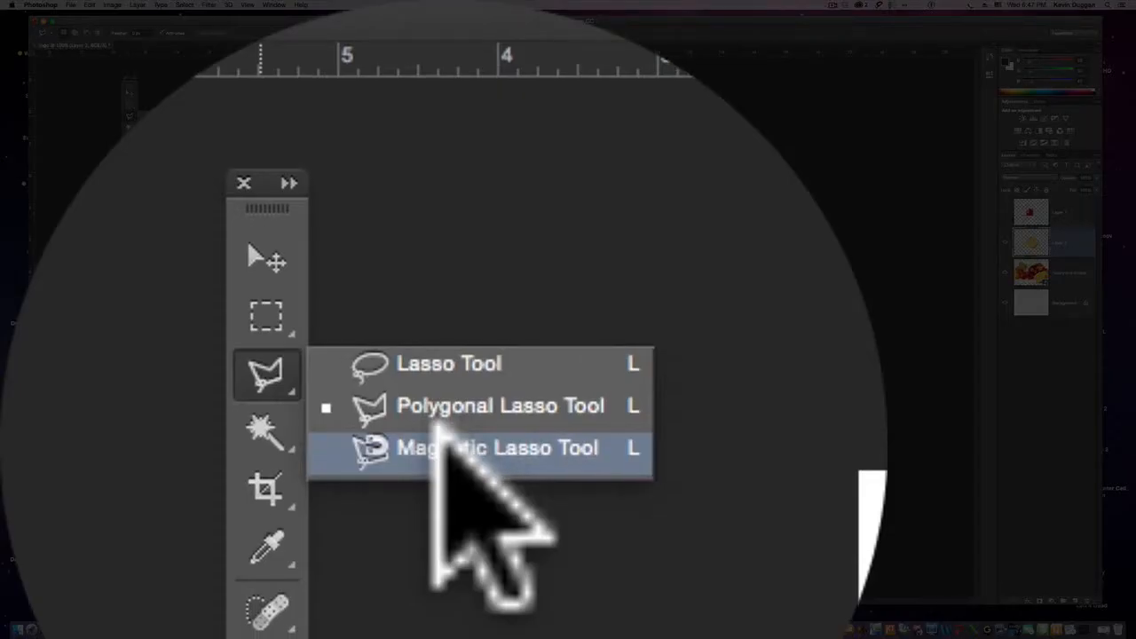
{"action": "left_click", "coordinate": [439, 445]}
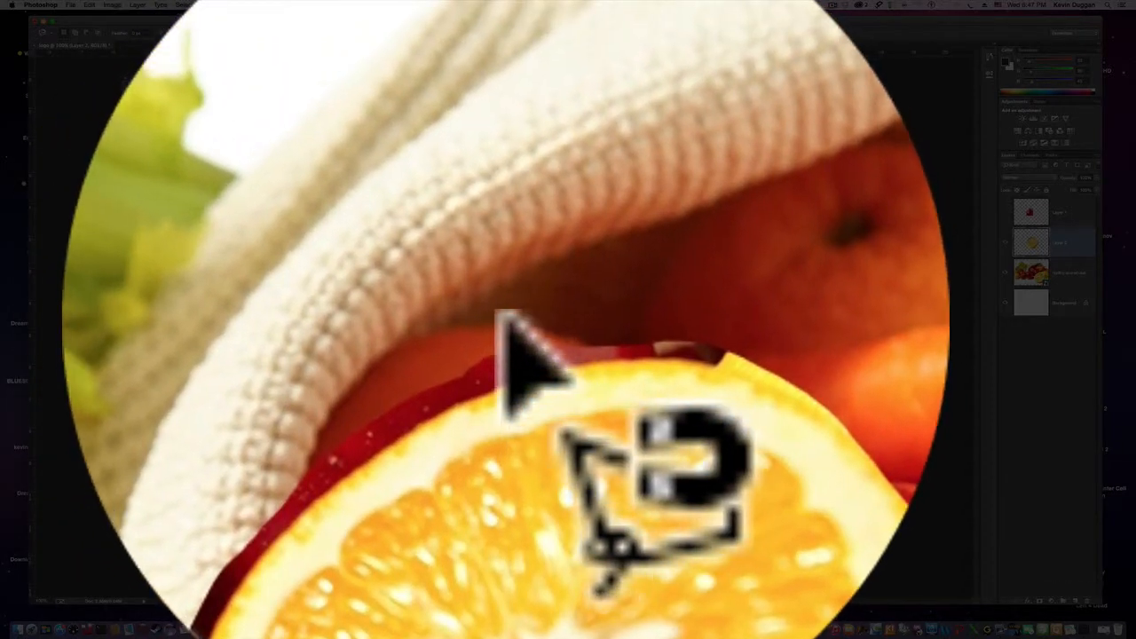
{"action": "left_click", "coordinate": [499, 310]}
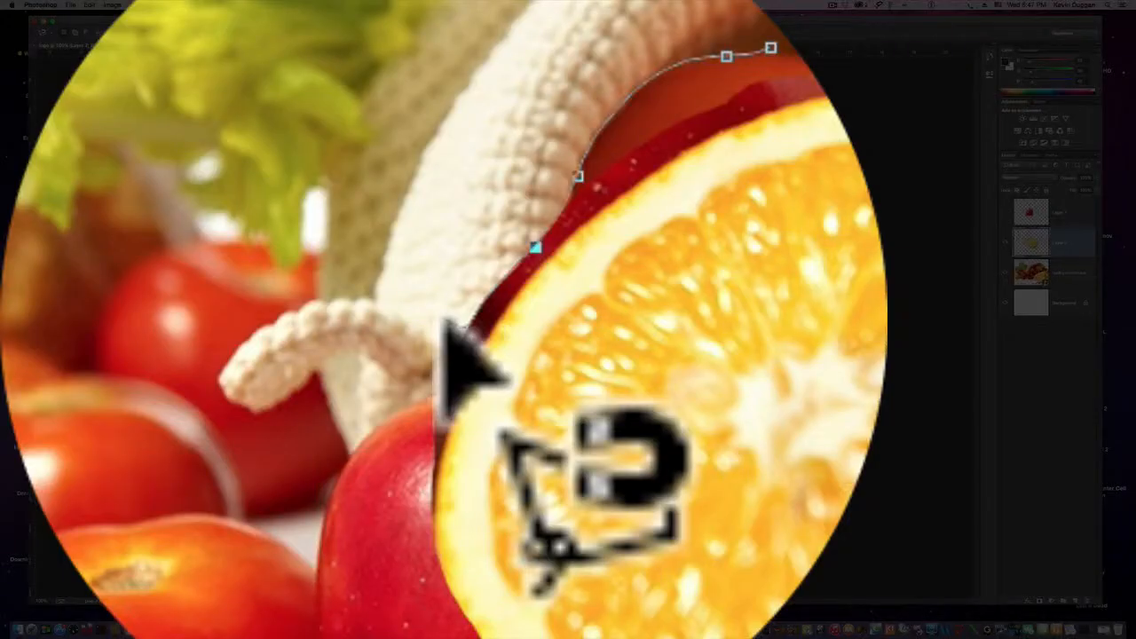
{"action": "left_click", "coordinate": [446, 321]}
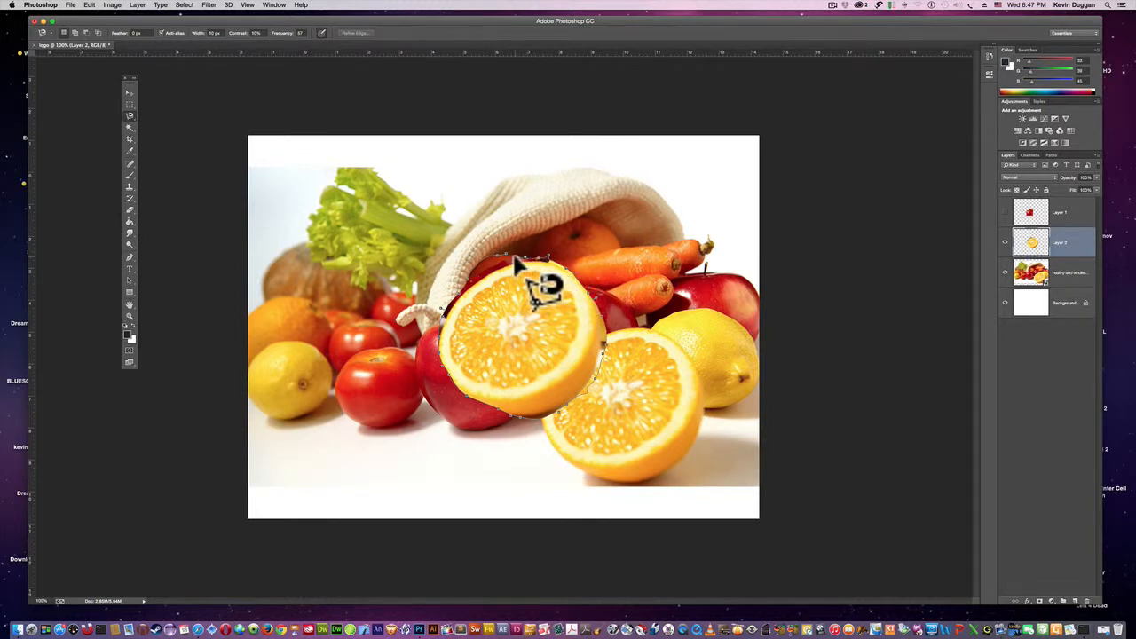
{"action": "left_click", "coordinate": [505, 257]}
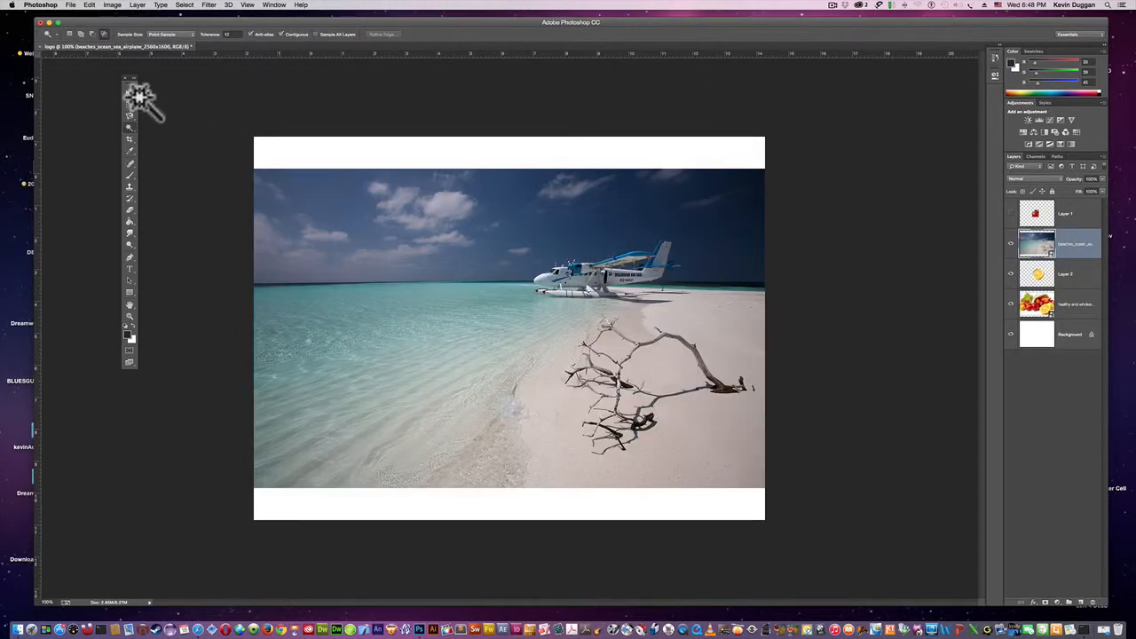
Use the Magic Wand with a tolerance of 2 to select the shallow water near the shoreline.
{"action": "left_click_drag", "start_coordinate": [129, 78], "coordinate": [125, 74]}
{"action": "left_click", "coordinate": [126, 124]}
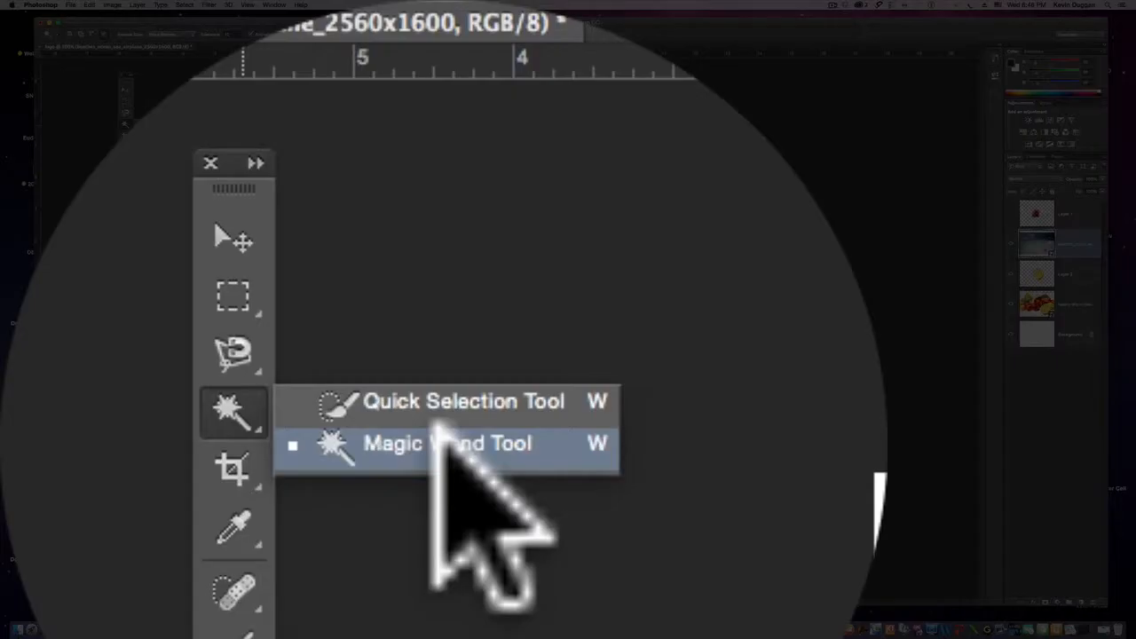
{"action": "left_click", "coordinate": [167, 130]}
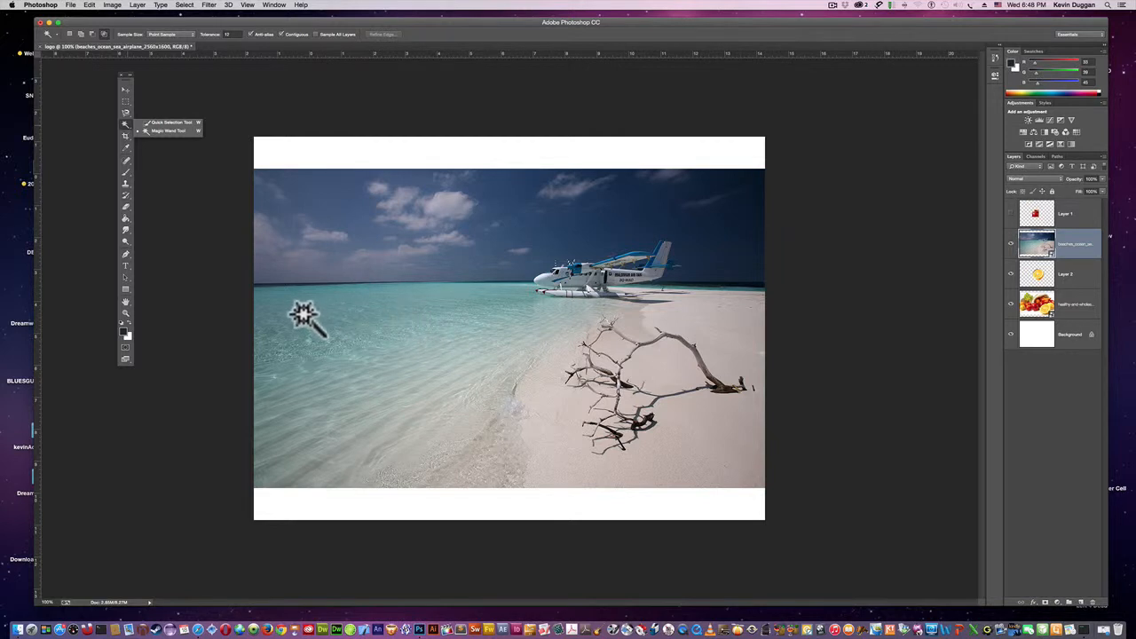
{"action": "left_click", "coordinate": [231, 33]}
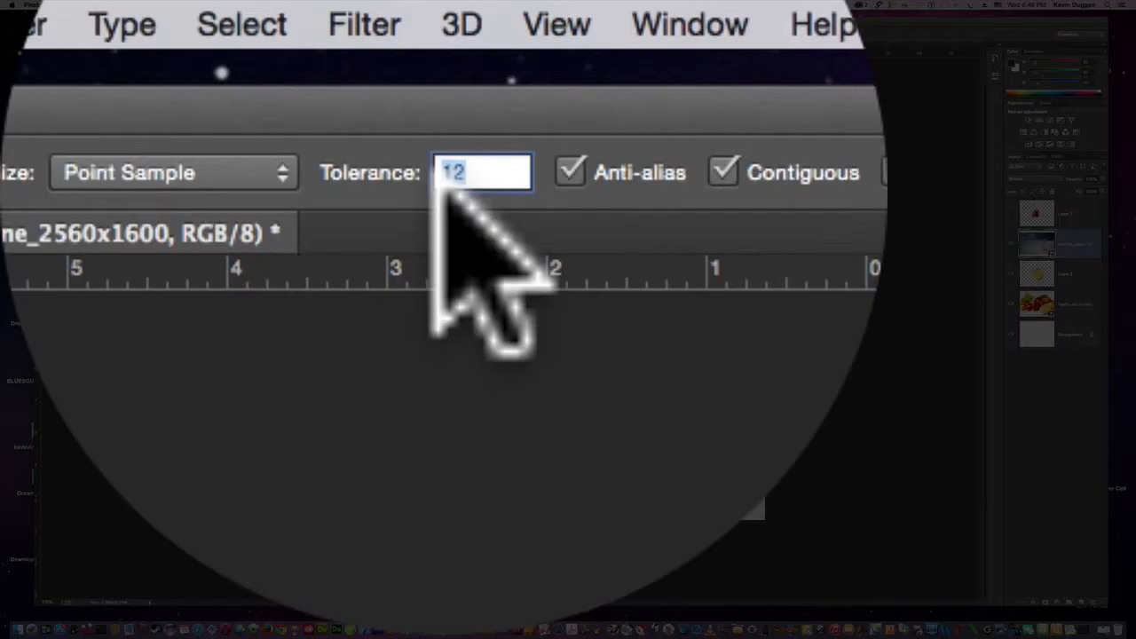
{"action": "type", "text": "2"}
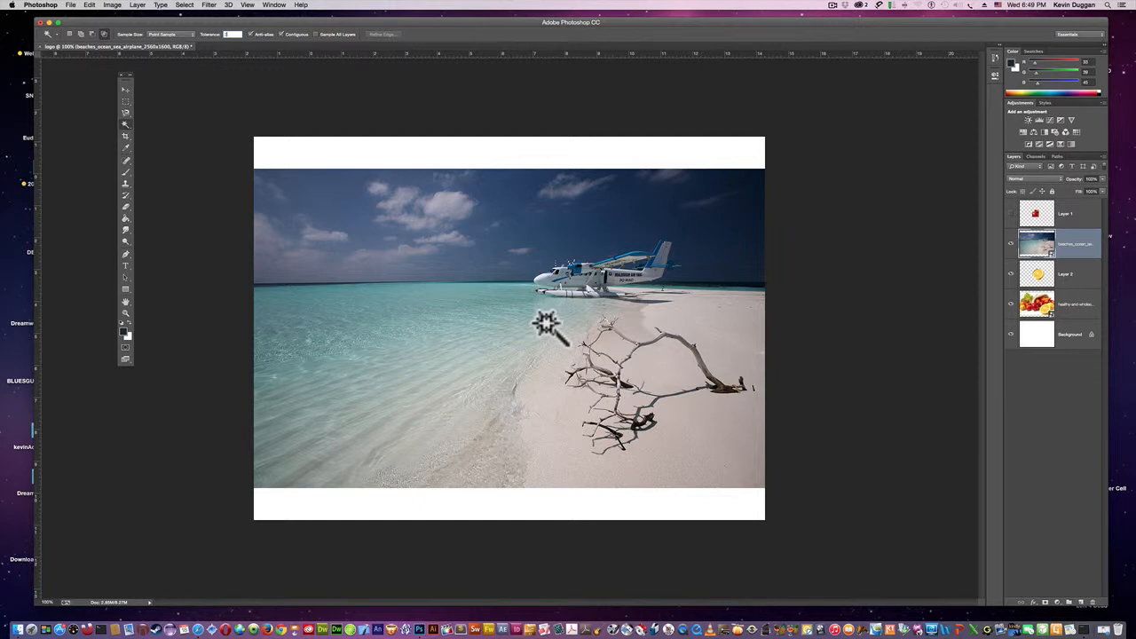
{"action": "left_click", "coordinate": [511, 345]}
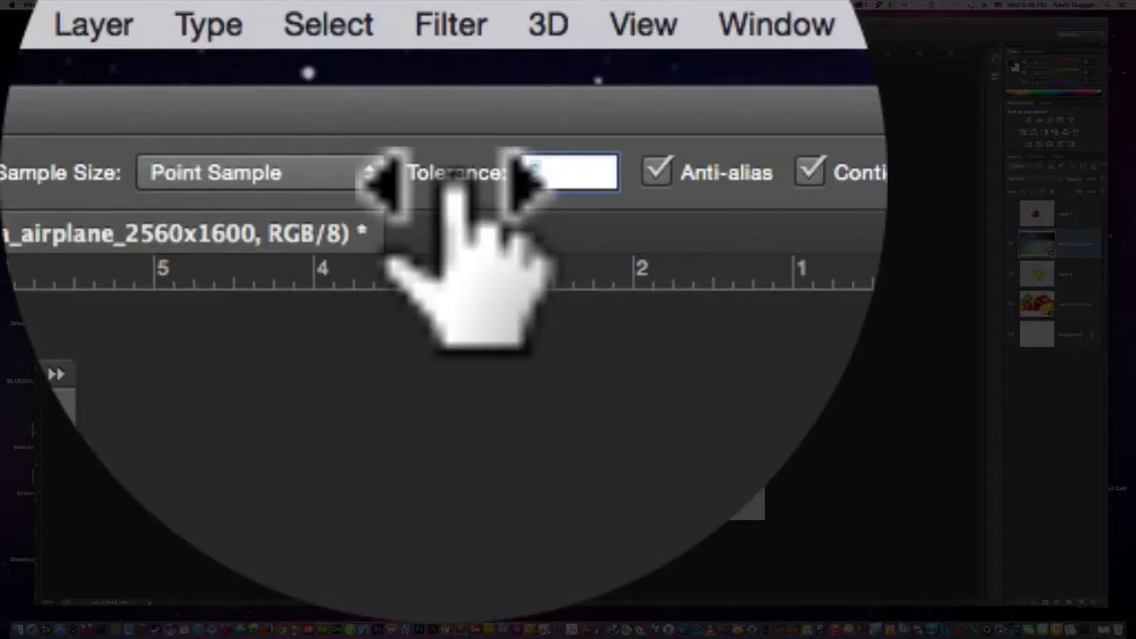
Set the Magic Wand tolerance to 25 and select the shallow water near the shoreline again.
{"action": "left_click", "coordinate": [232, 34]}
{"action": "type", "text": "25"}
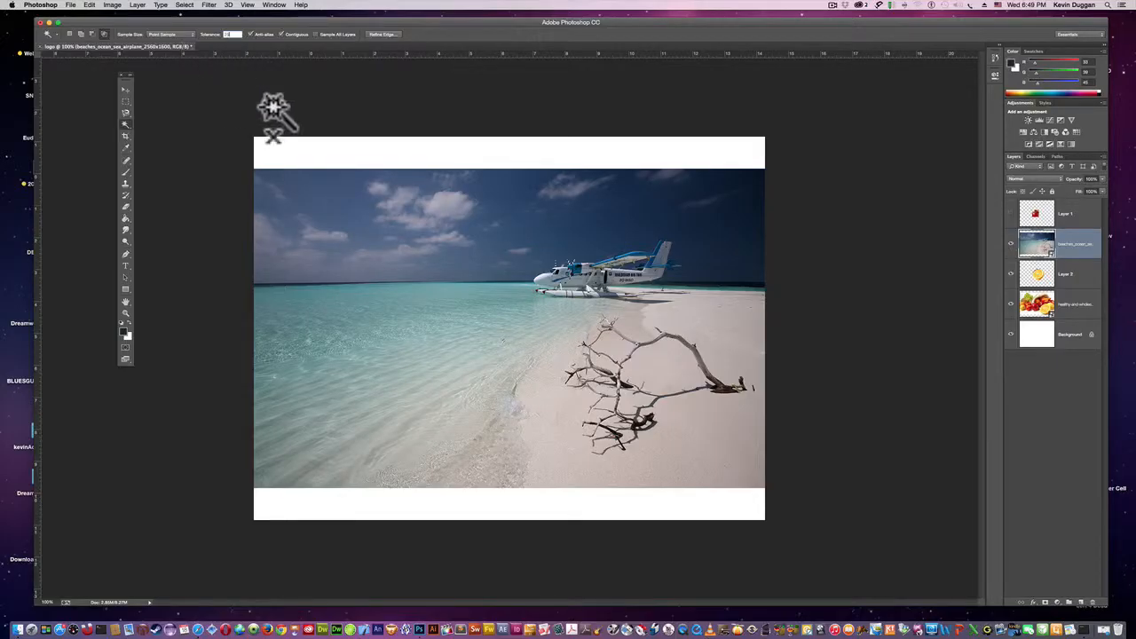
{"action": "left_click", "coordinate": [524, 331]}
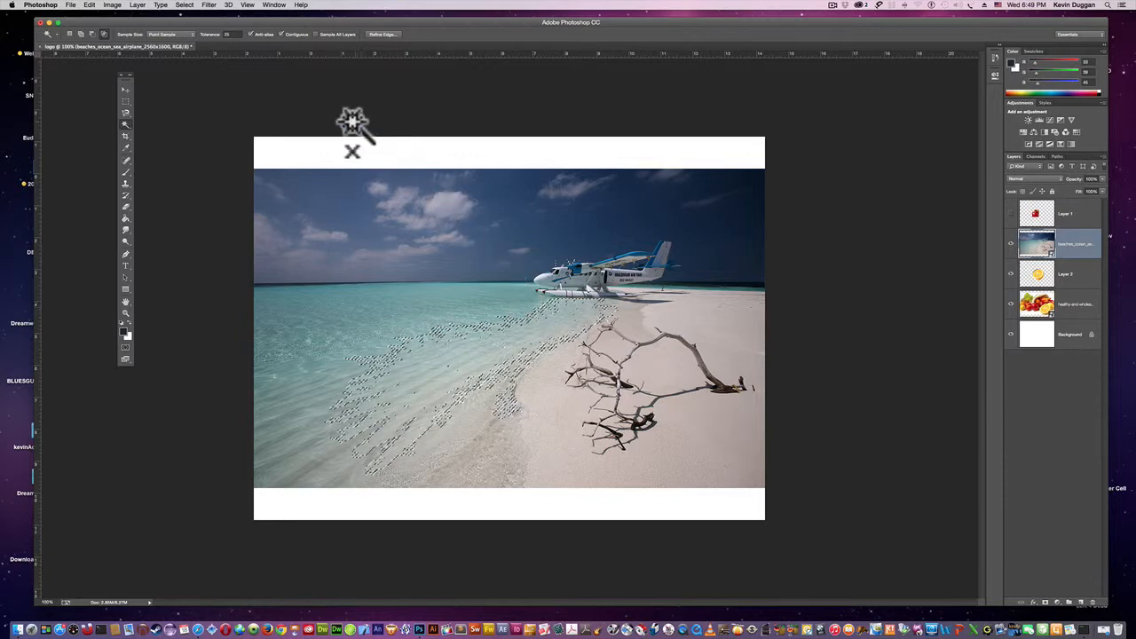
Set the Magic Wand tolerance to 50 and deselect the water area.
{"action": "left_click", "coordinate": [230, 33]}
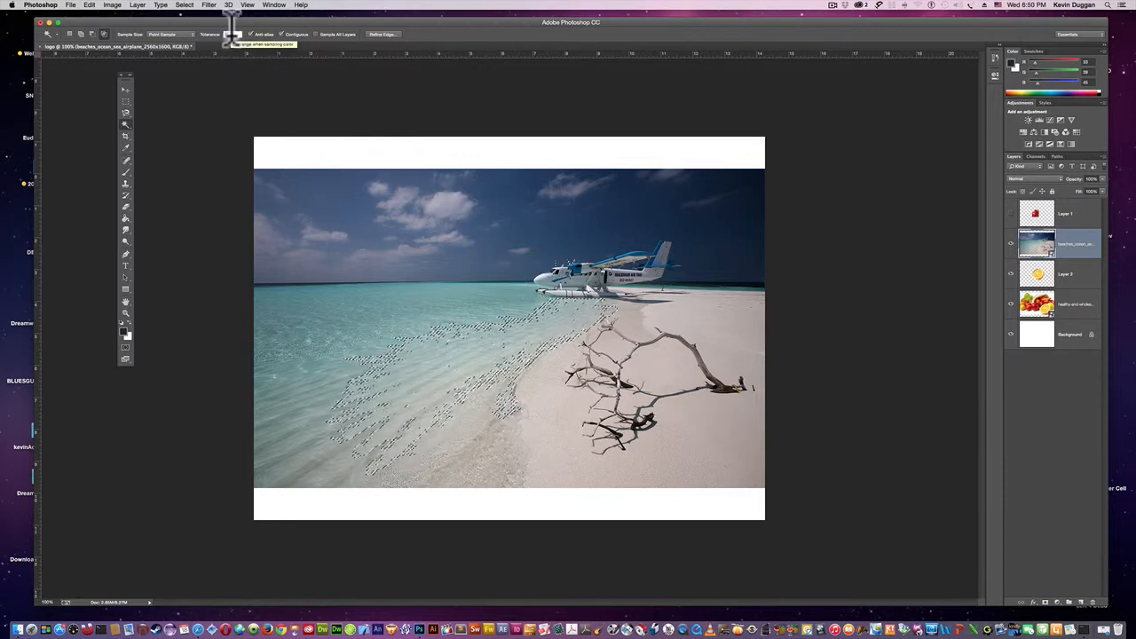
{"action": "type", "text": "50"}
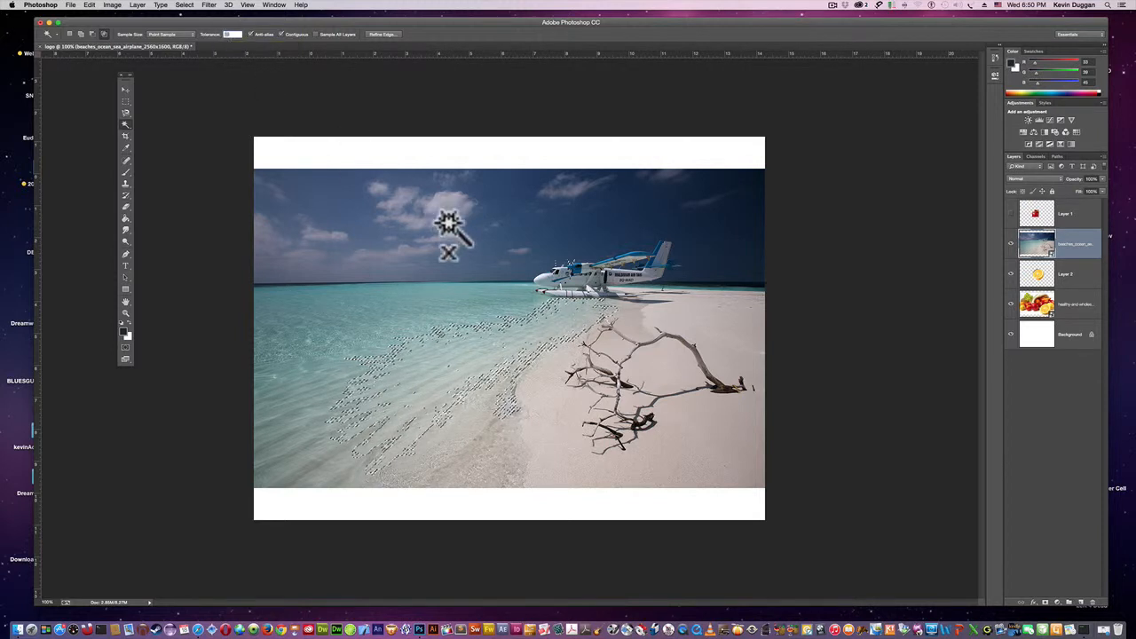
{"action": "key", "text": "super+d"}
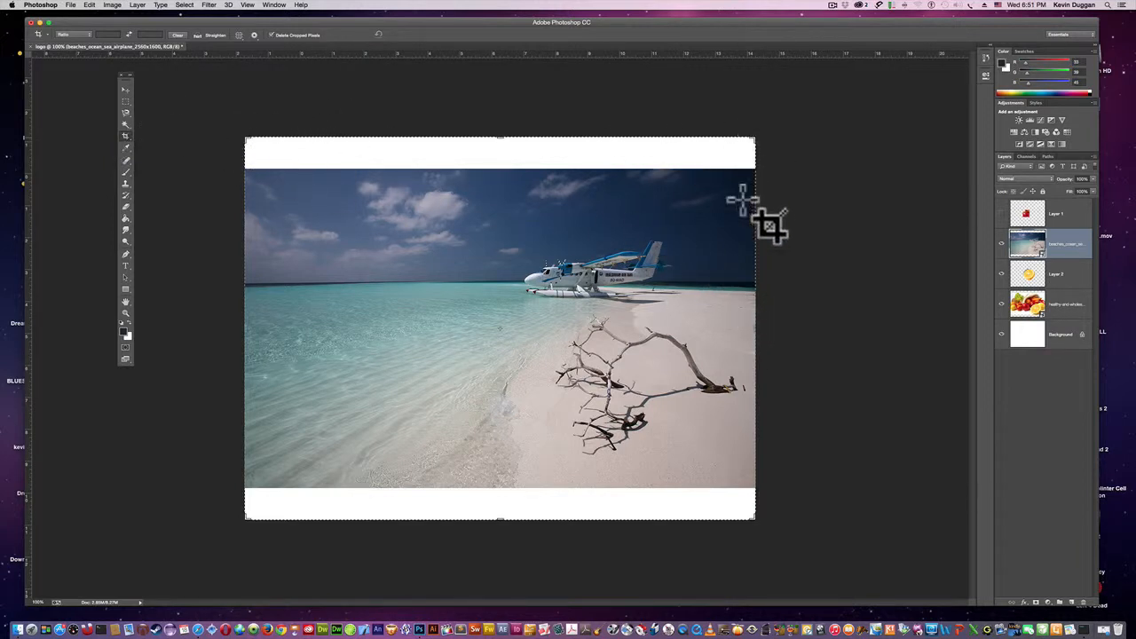
Crop away the airplane side of the beach image to a width of about 8.4 in, then undo the crop.
{"action": "left_click_drag", "start_coordinate": [756, 331], "coordinate": [638, 330]}
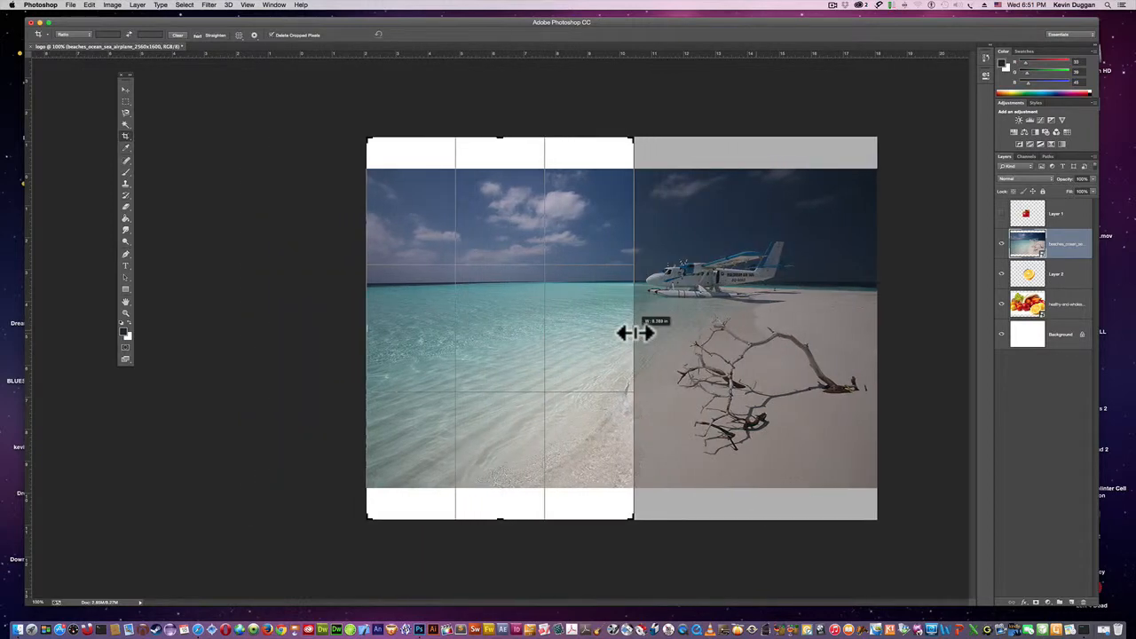
{"action": "key", "text": "Return"}
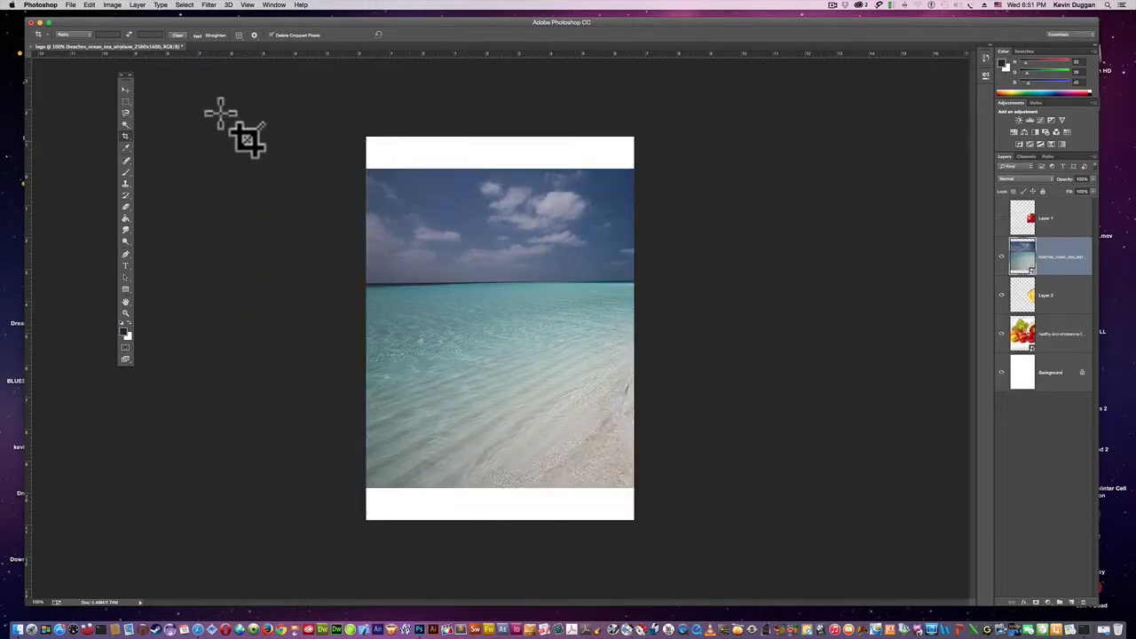
{"action": "key", "text": "super+z"}
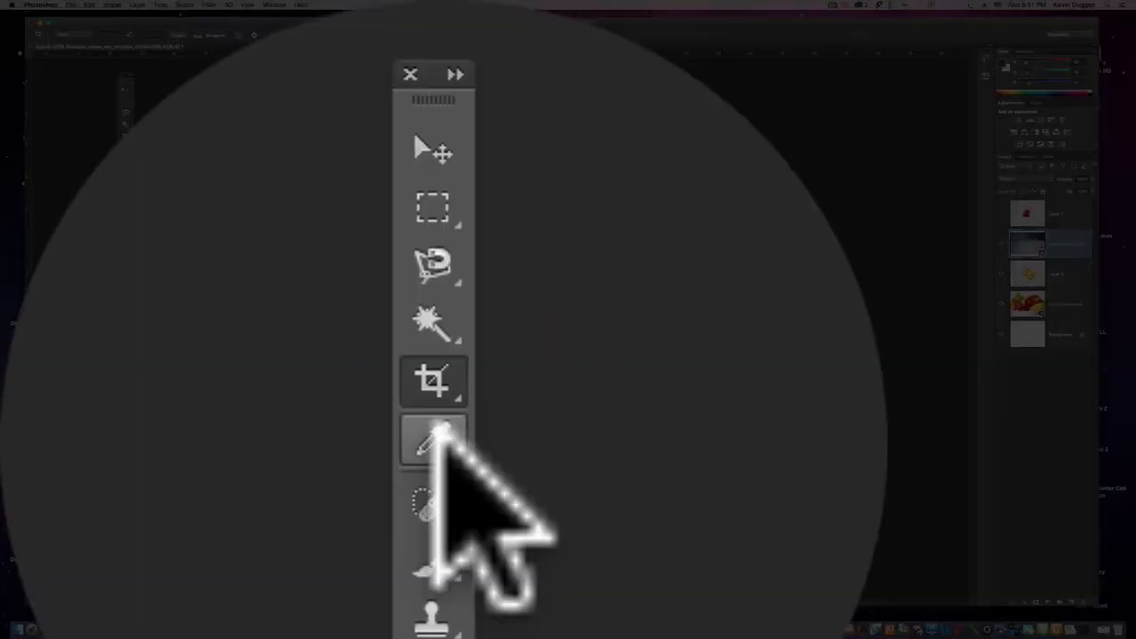
Sample the beach sand colour with the Eyedropper as the foreground colour.
{"action": "left_click", "coordinate": [433, 439]}
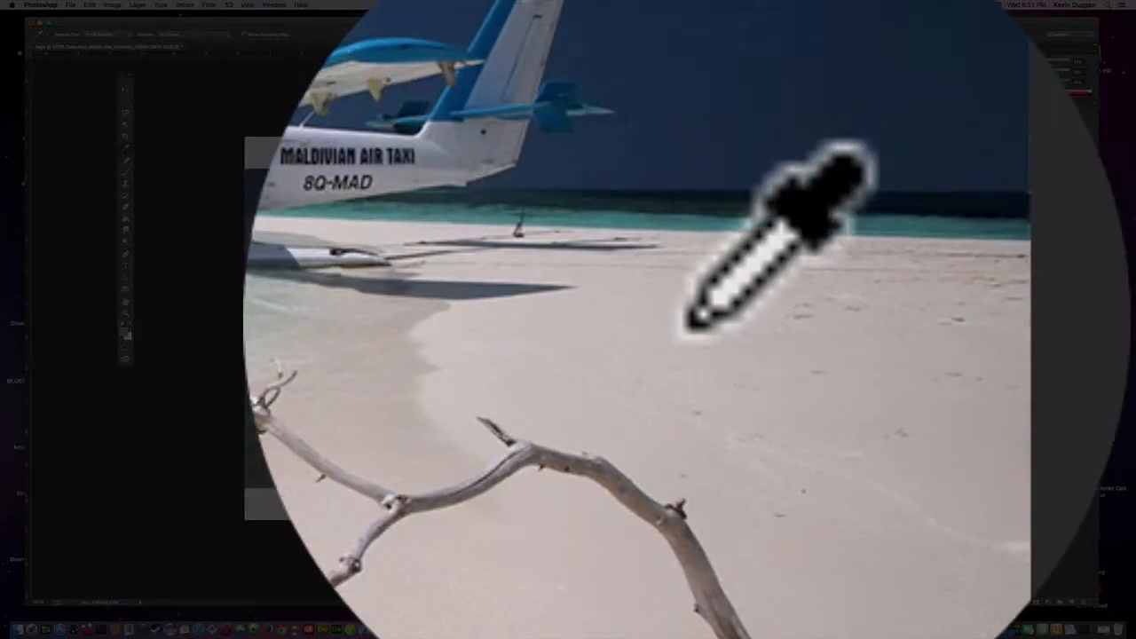
{"action": "left_click", "coordinate": [692, 325]}
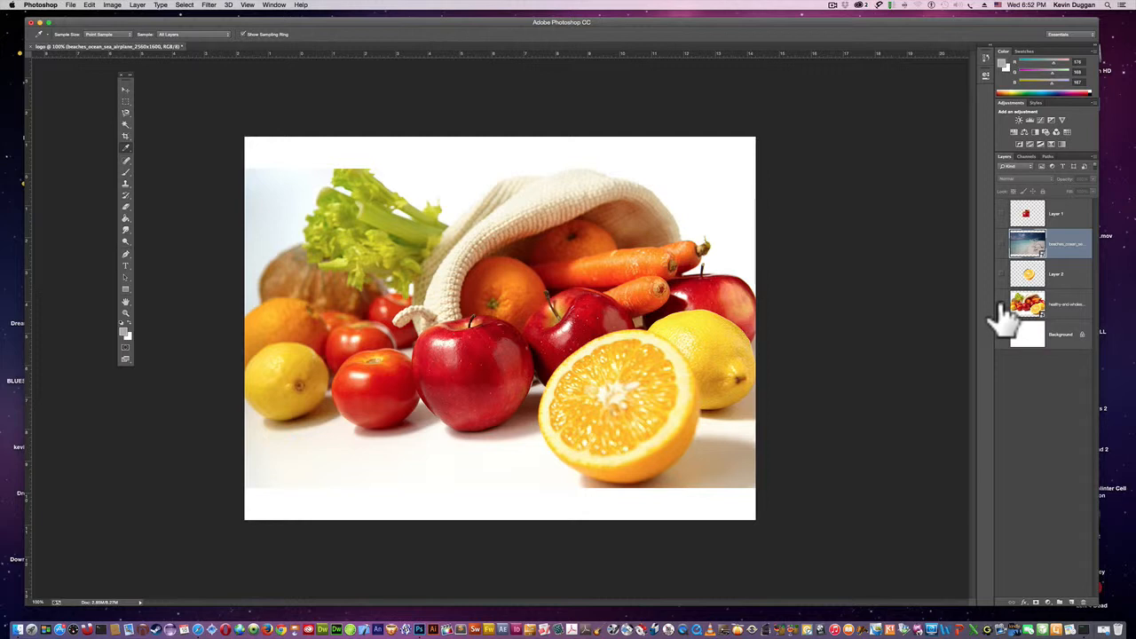
Move the Layer 1 apple cutout up over the bag and restack the layer beneath the fruit photo layer.
{"action": "left_click", "coordinate": [1032, 218]}
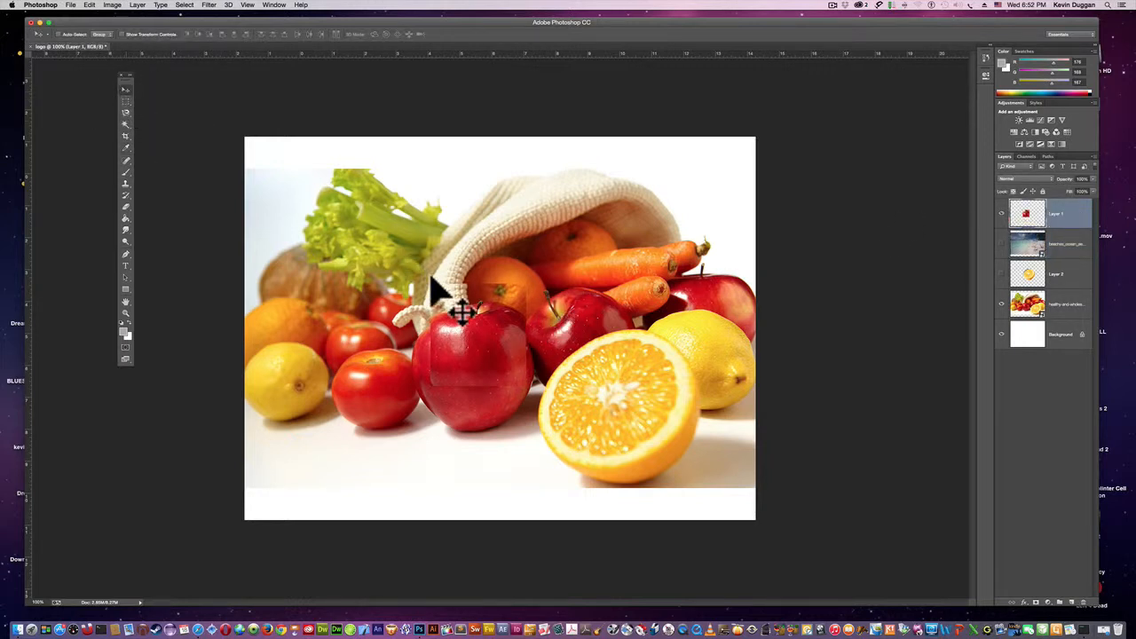
{"action": "left_click_drag", "start_coordinate": [433, 280], "coordinate": [513, 178]}
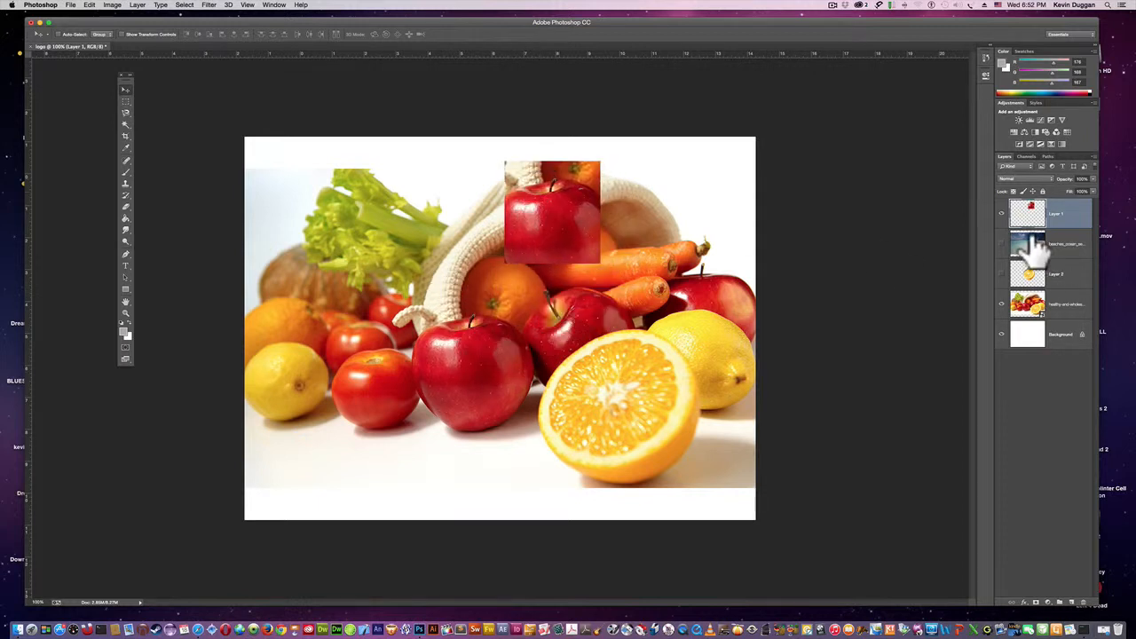
{"action": "mouse_move", "coordinate": [1034, 251]}
{"action": "left_mouse_down"}
{"action": "mouse_move", "coordinate": [1059, 225]}
{"action": "mouse_move", "coordinate": [1058, 326]}
{"action": "mouse_move", "coordinate": [1065, 233]}
{"action": "mouse_move", "coordinate": [1058, 312]}
{"action": "left_mouse_up"}
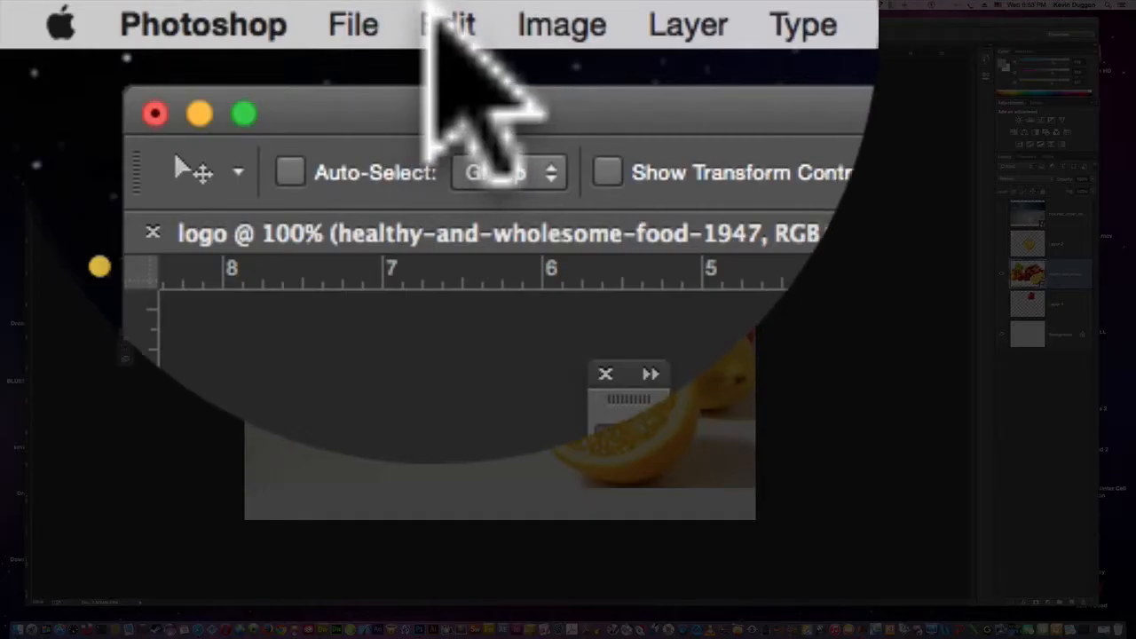
Scale the fruit photo down to about 20.5% and move it to just above the middle of the canvas.
{"action": "left_click", "coordinate": [434, 25]}
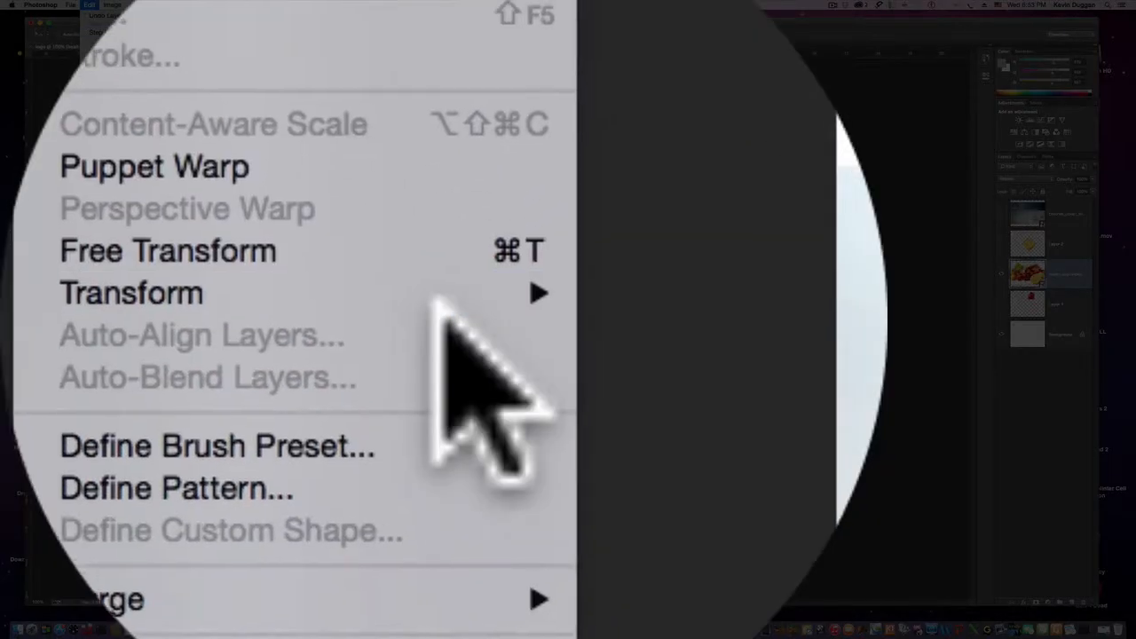
{"action": "mouse_move", "coordinate": [444, 444]}
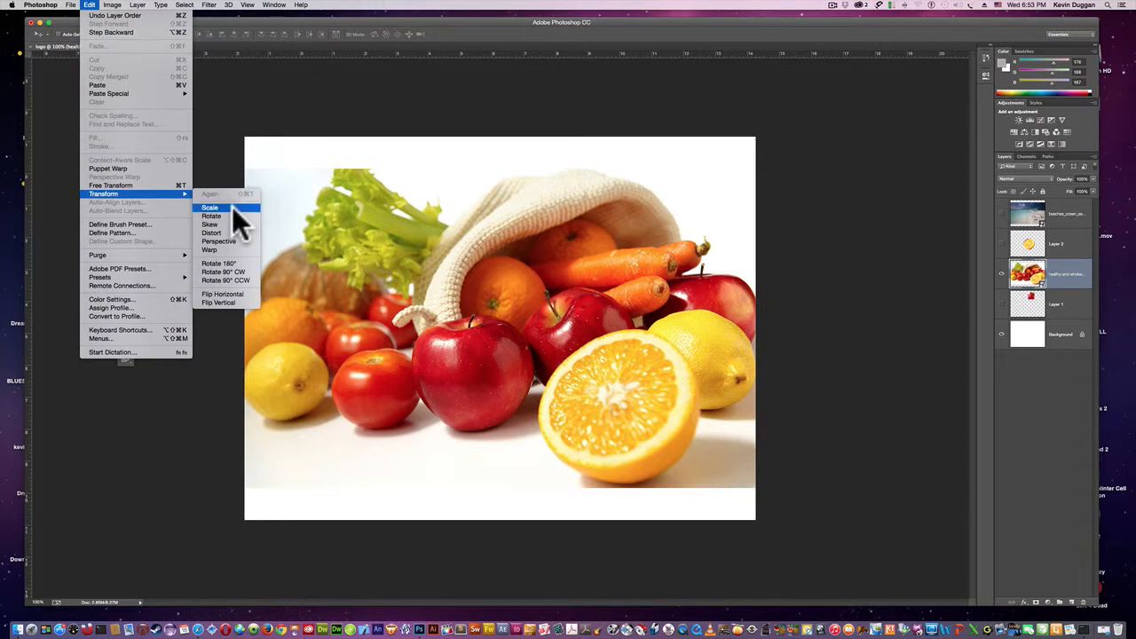
{"action": "left_click", "coordinate": [442, 312]}
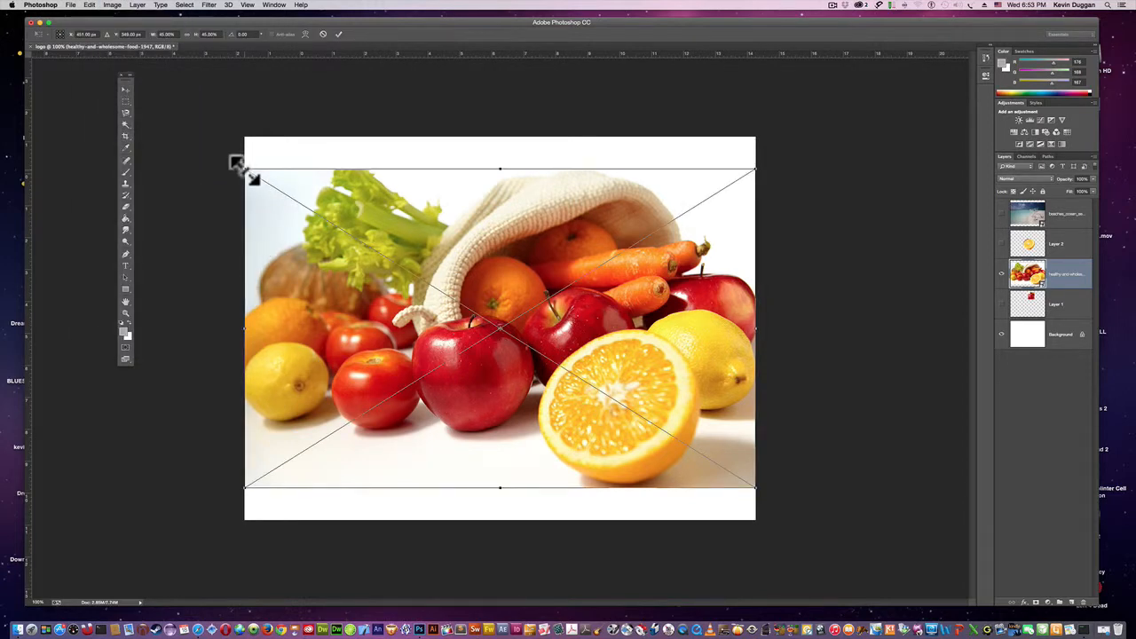
{"action": "left_click_drag", "start_coordinate": [241, 168], "coordinate": [535, 310]}
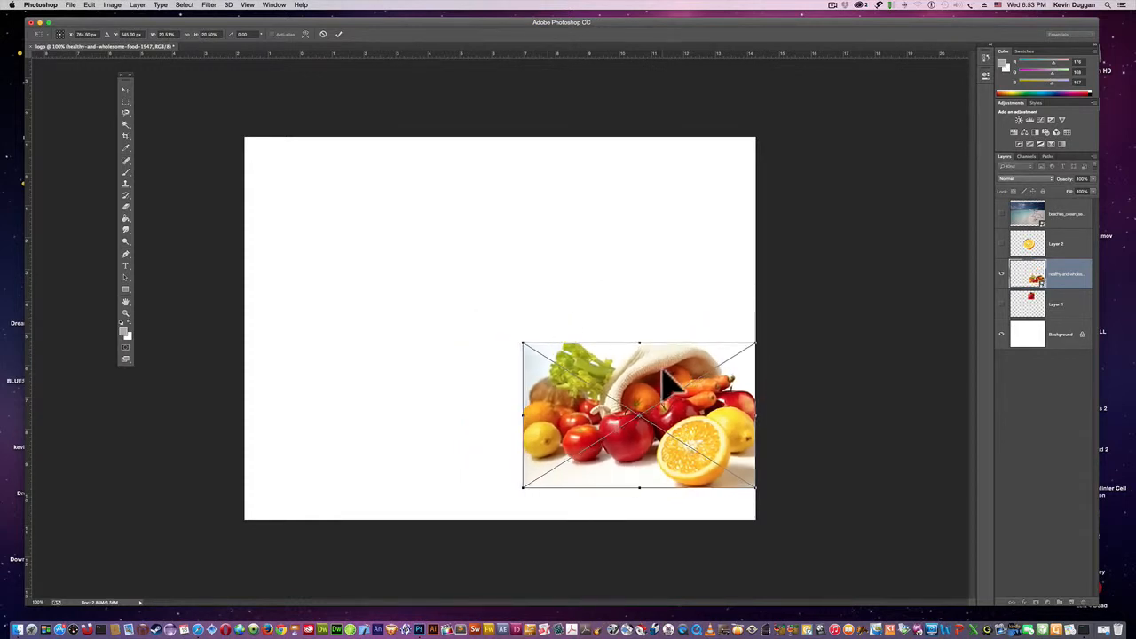
{"action": "left_click_drag", "start_coordinate": [663, 371], "coordinate": [505, 269]}
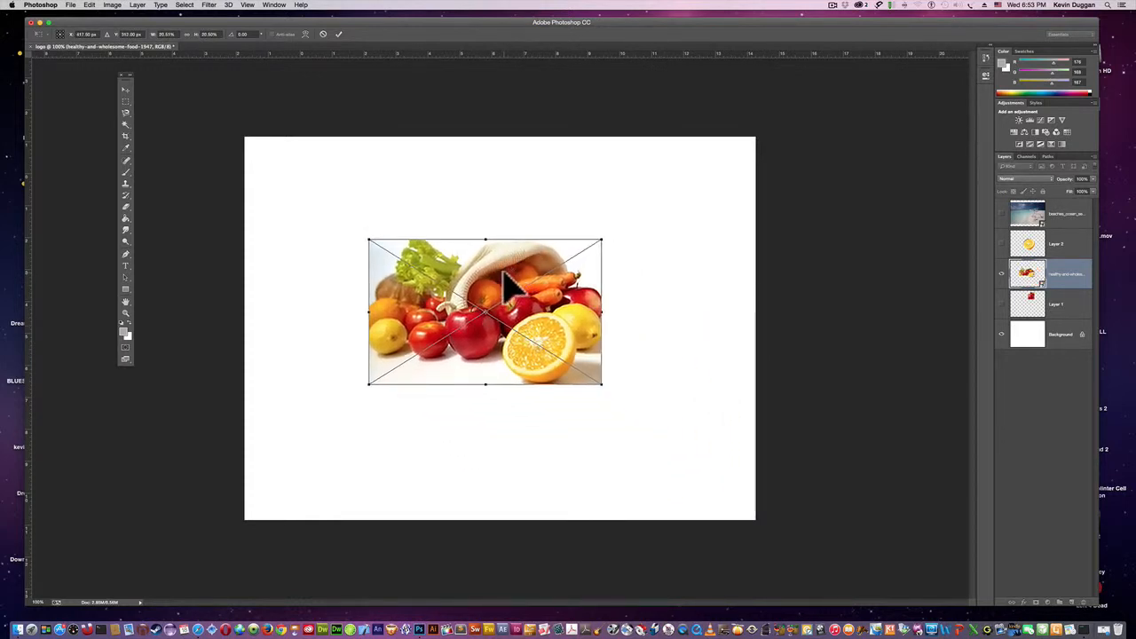
{"action": "key", "text": "Return"}
Add the text ORGANIC just above the fruit photo and set its font size to 60 pt.
{"action": "left_click", "coordinate": [125, 266]}
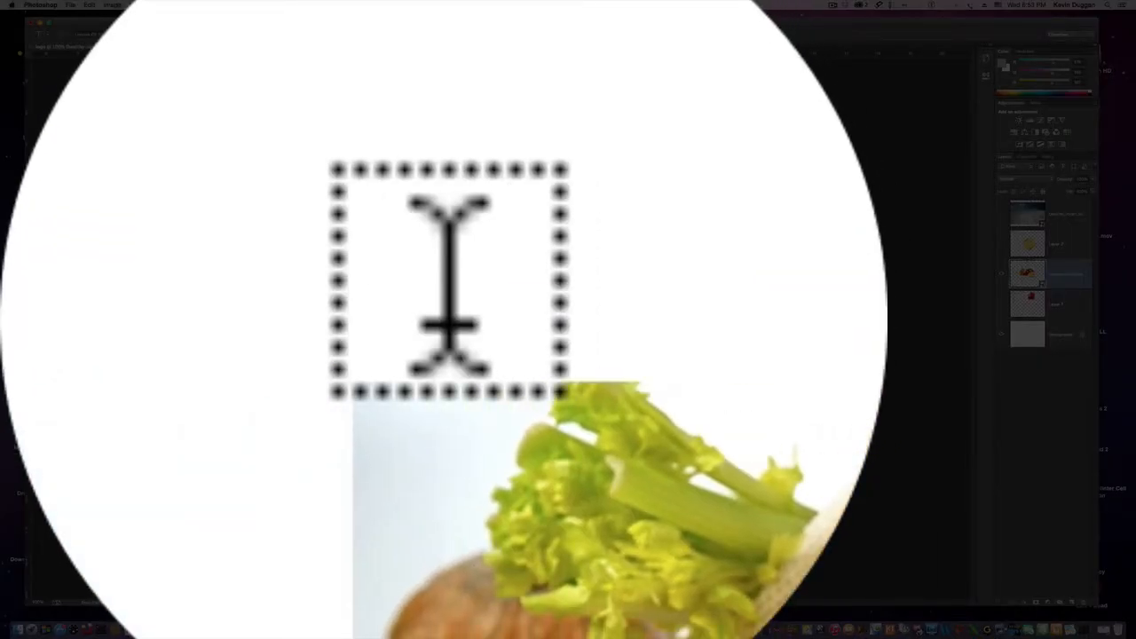
{"action": "key", "text": "v"}
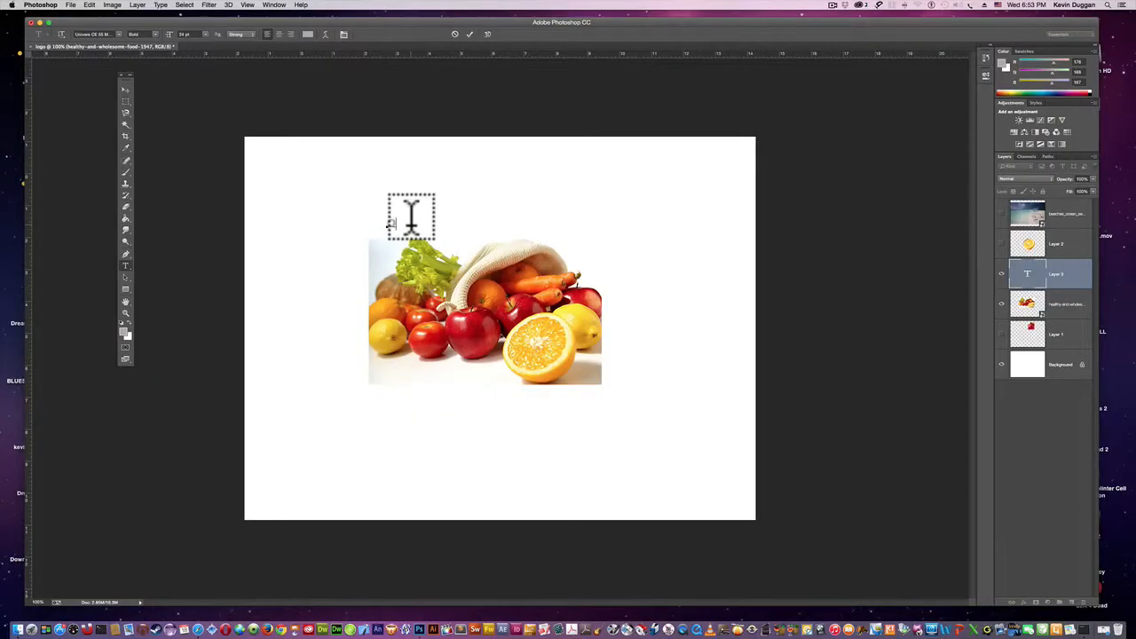
{"action": "left_click", "coordinate": [275, 4]}
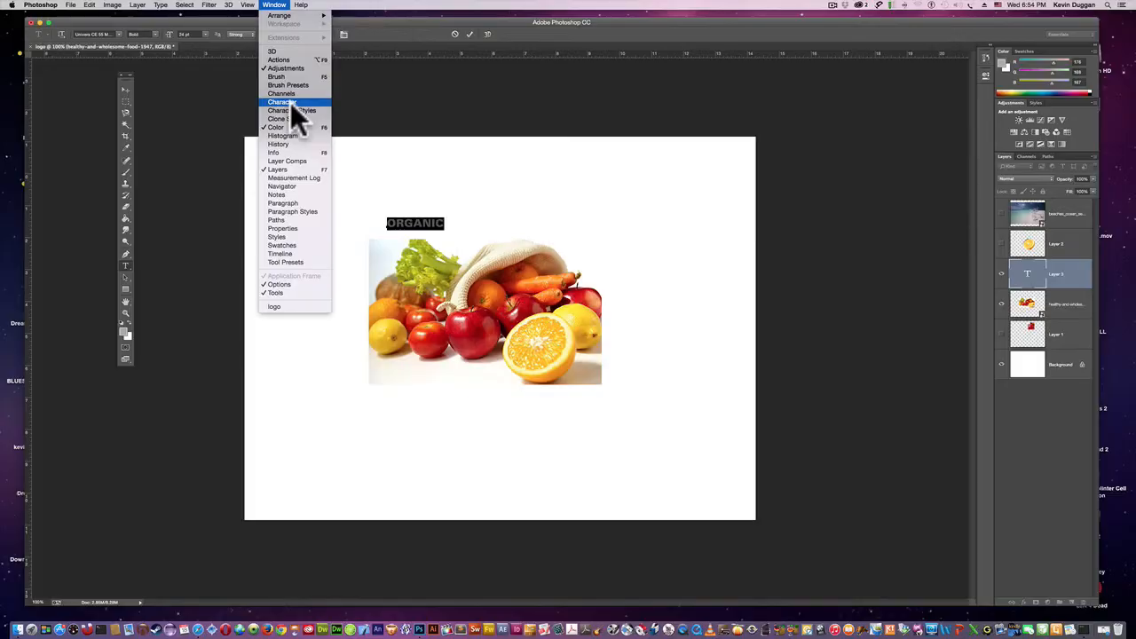
{"action": "left_click", "coordinate": [290, 102]}
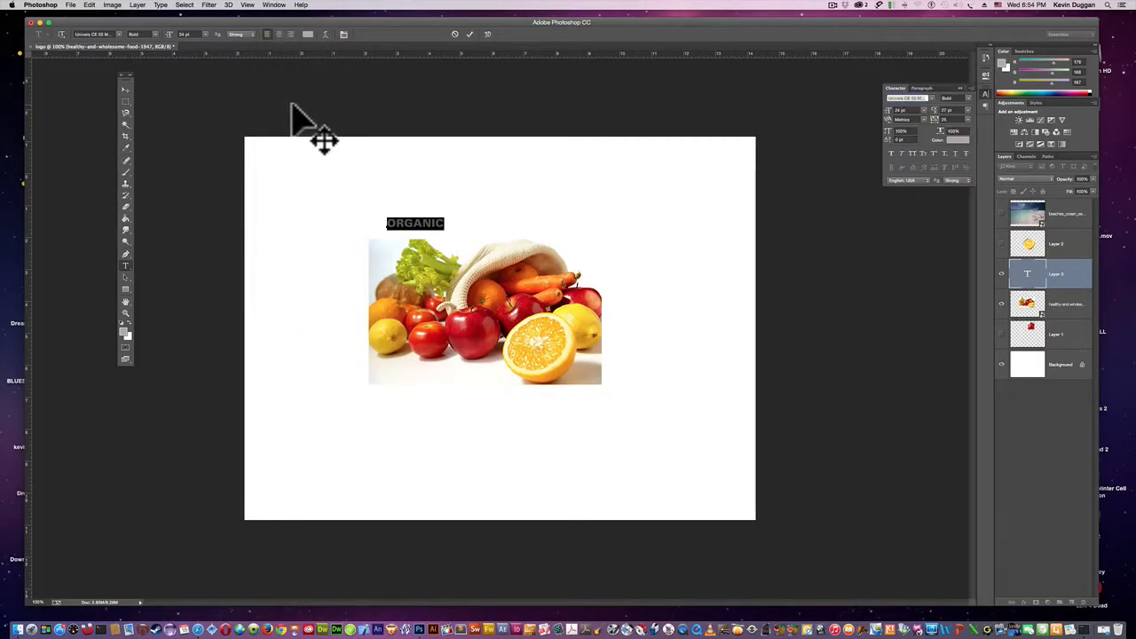
{"action": "left_click_drag", "start_coordinate": [901, 87], "coordinate": [690, 303]}
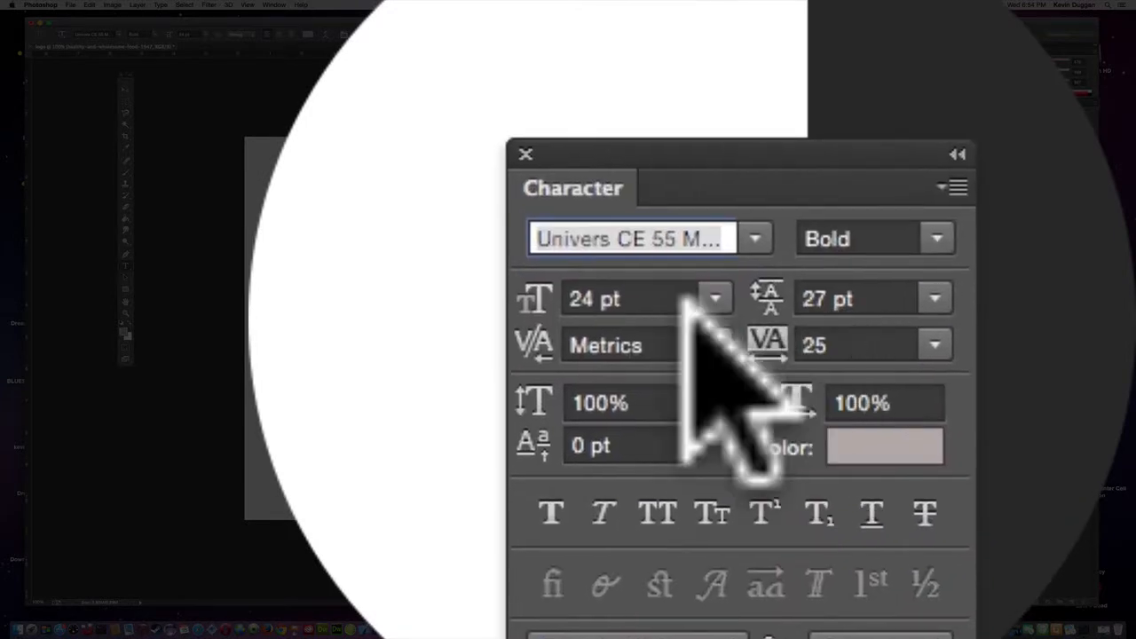
{"action": "left_click", "coordinate": [768, 322]}
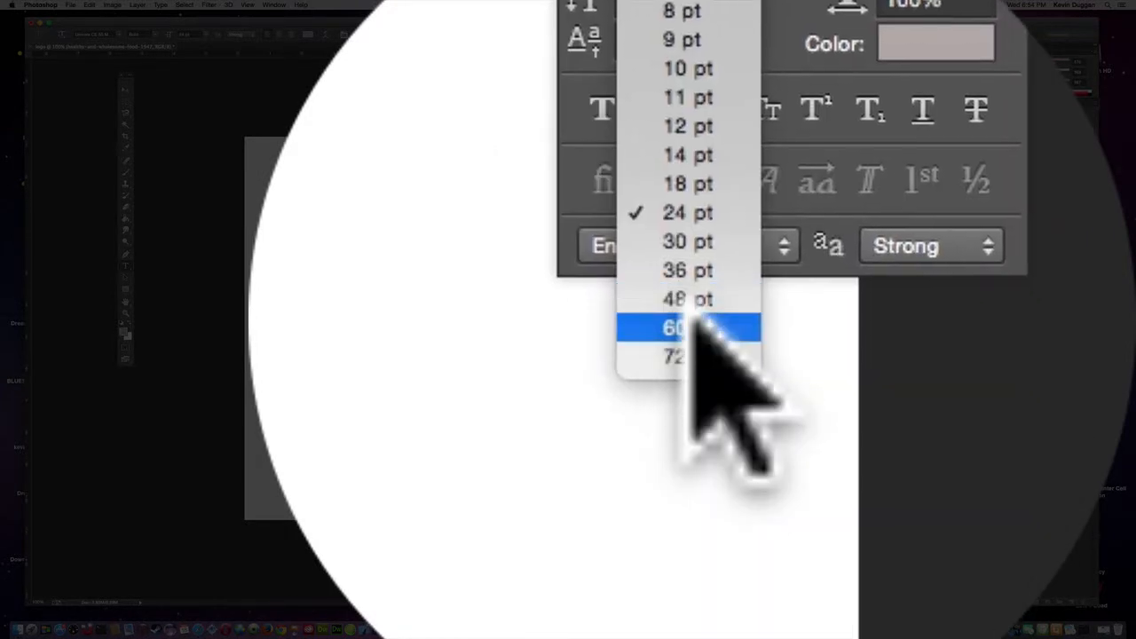
{"action": "left_click", "coordinate": [696, 328]}
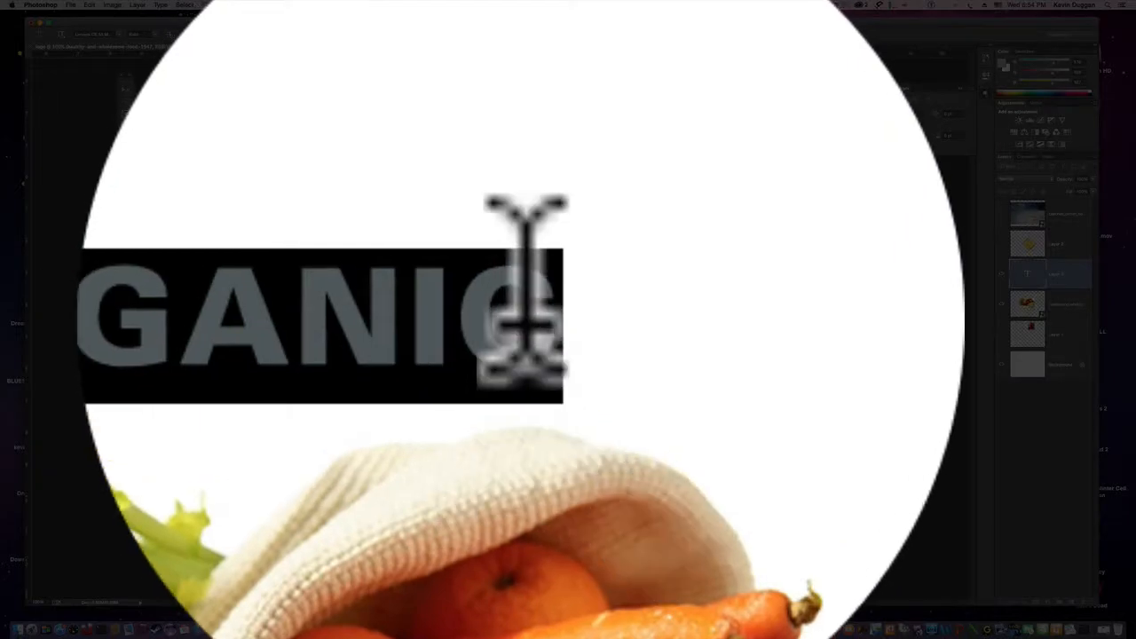
Change the ORGANIC text's font to Century Gothic in the Regular style.
{"action": "left_click_drag", "start_coordinate": [526, 297], "coordinate": [355, 215]}
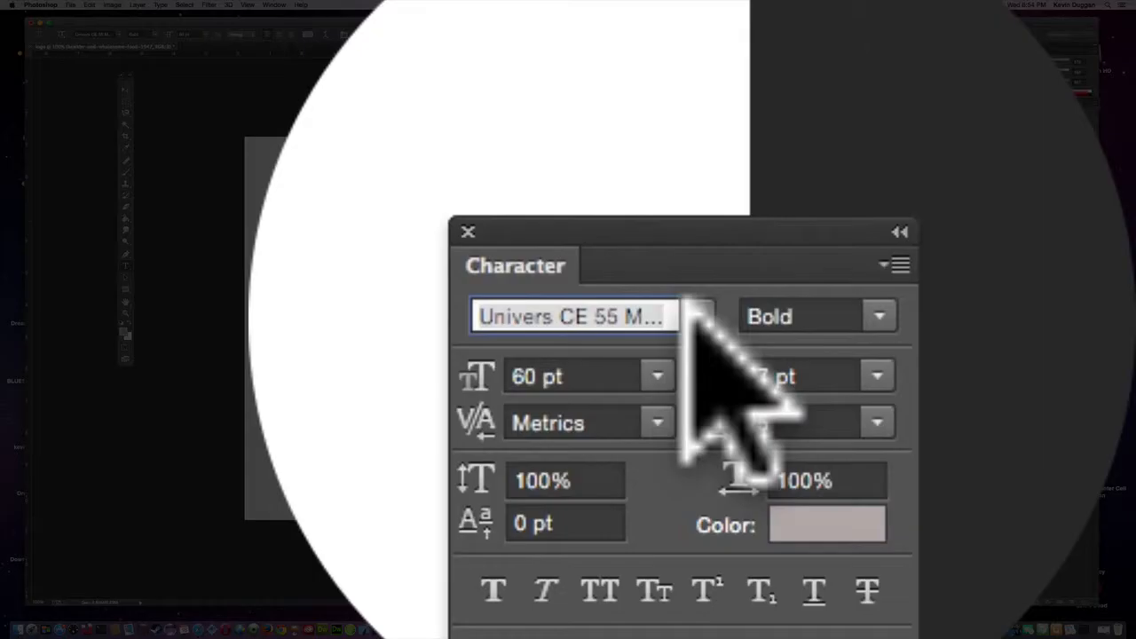
{"action": "left_click", "coordinate": [743, 222]}
{"action": "scroll", "coordinate": [693, 306], "scroll_direction": "up", "scroll_amount": 20}
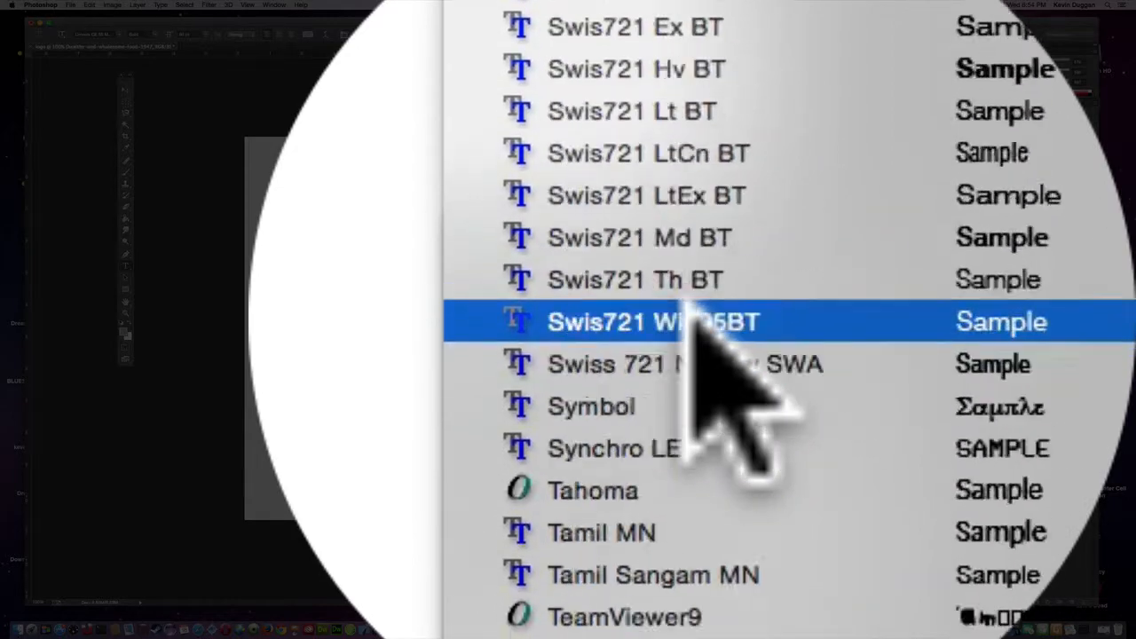
{"action": "scroll", "coordinate": [701, 320], "scroll_direction": "up", "scroll_amount": 15}
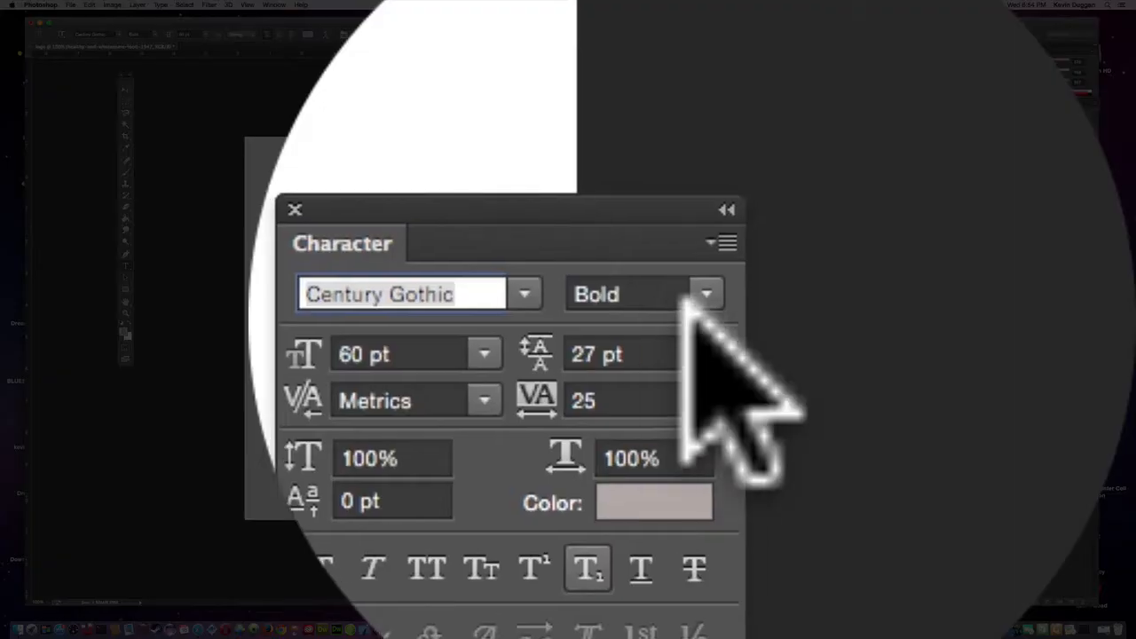
{"action": "left_click", "coordinate": [705, 304]}
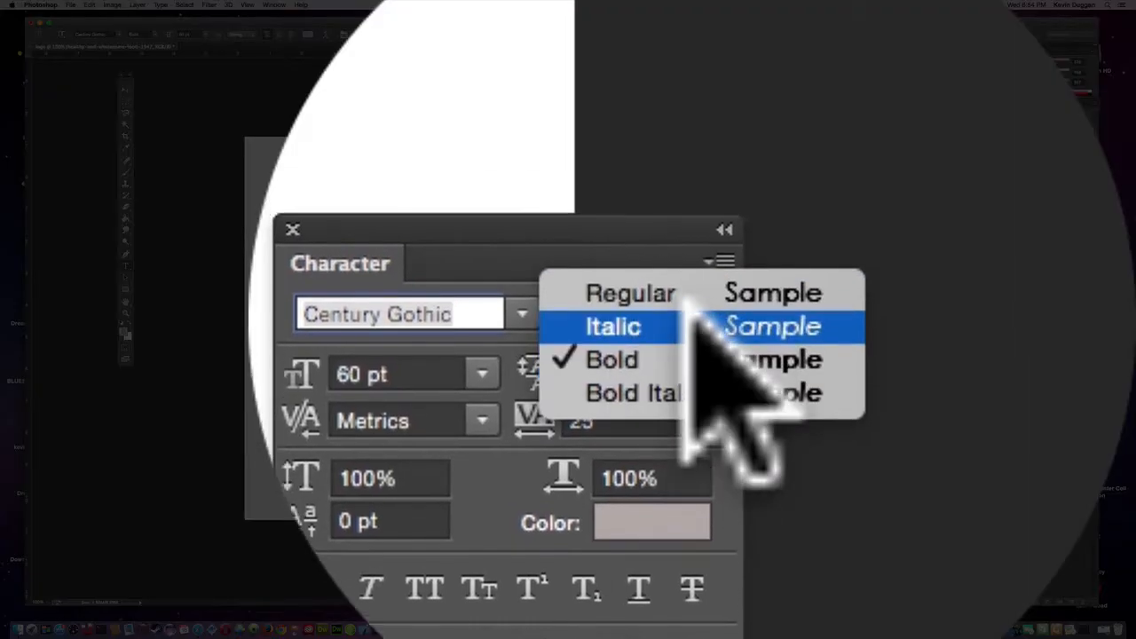
{"action": "left_click", "coordinate": [701, 294]}
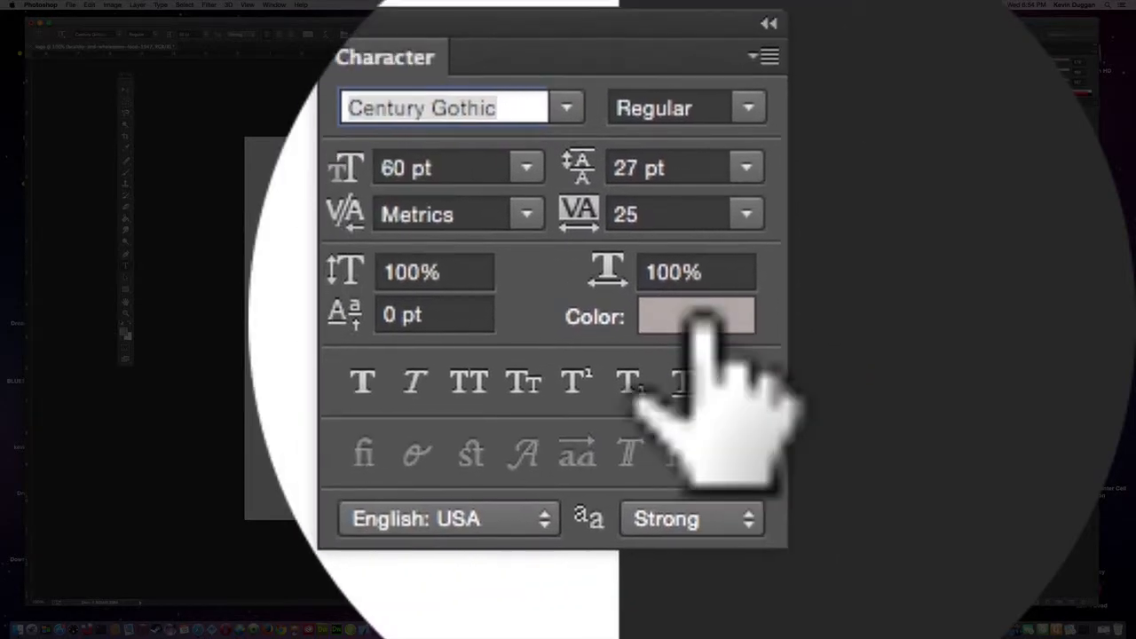
Set the ORGANIC text colour to the dark teal 335f5c.
{"action": "left_click", "coordinate": [608, 304]}
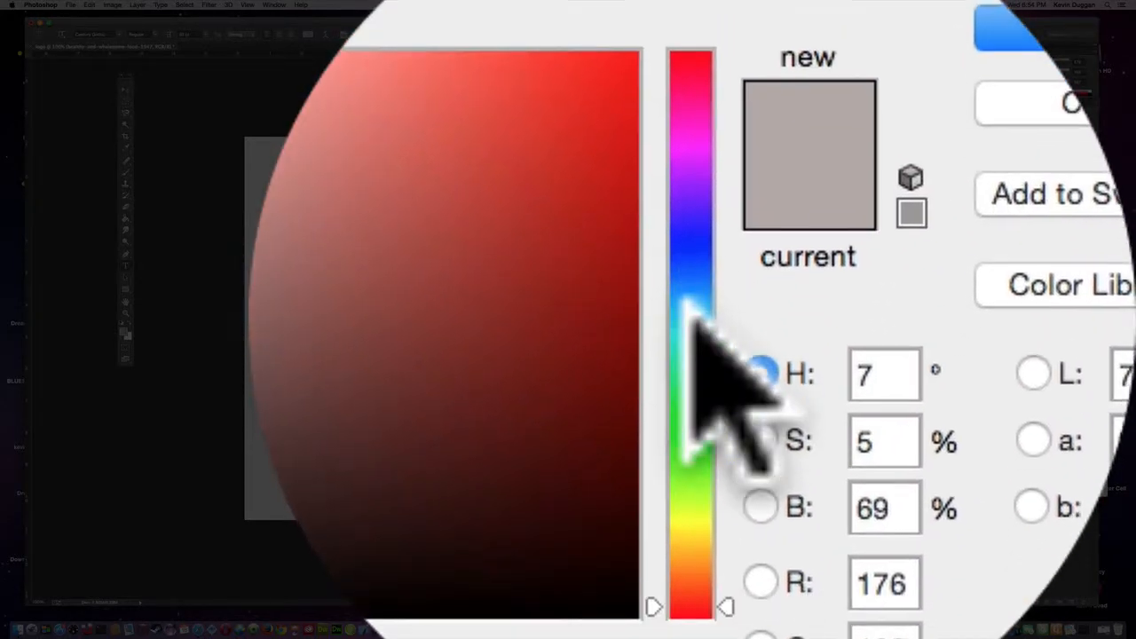
{"action": "left_click", "coordinate": [852, 230]}
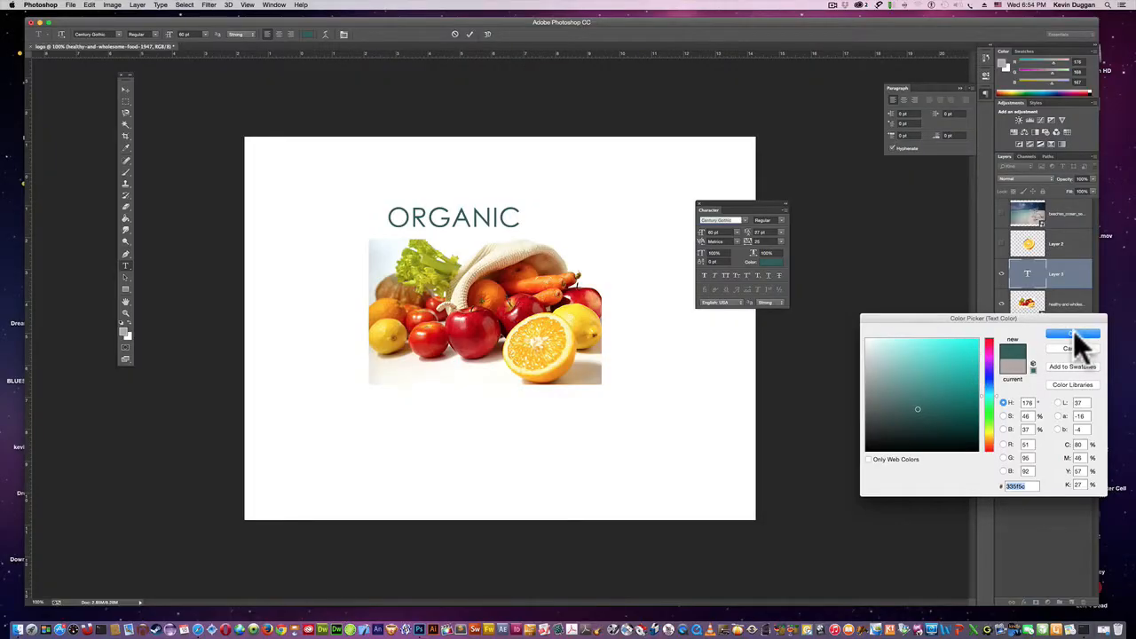
{"action": "left_click", "coordinate": [1073, 330]}
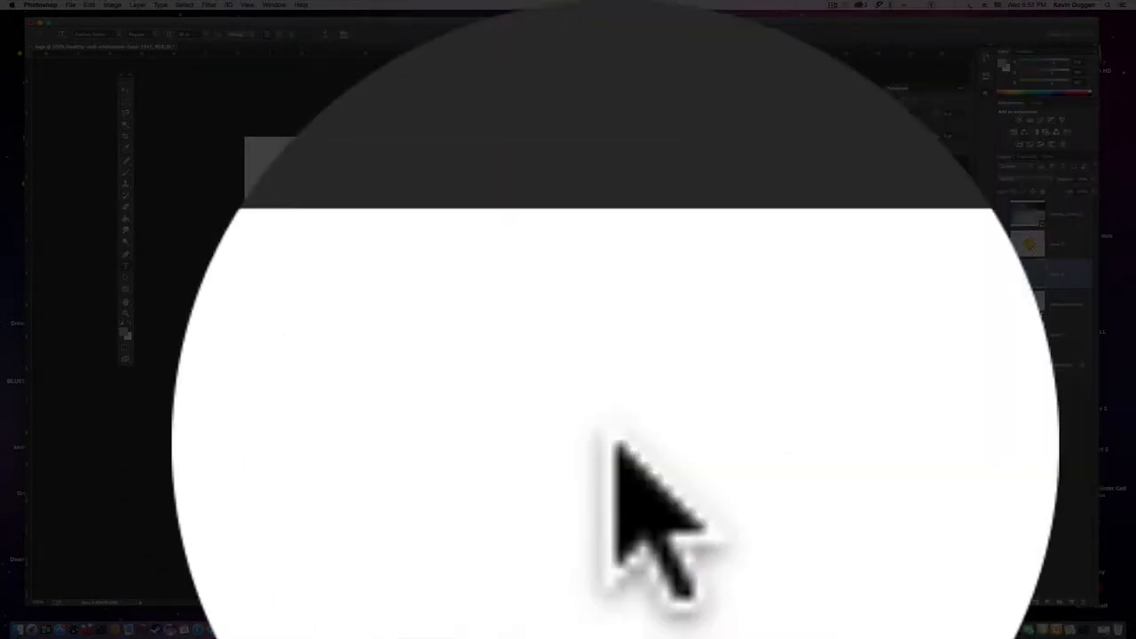
Move the ORGANIC text down over the middle of the fruit photo, just above the red apple.
{"action": "left_click", "coordinate": [125, 90]}
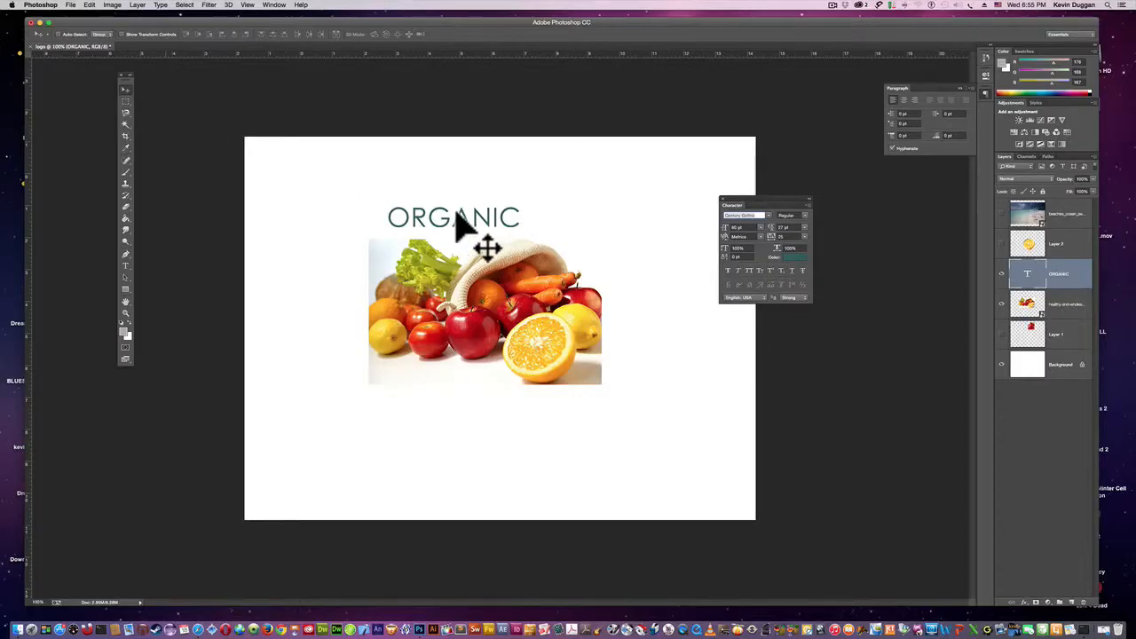
{"action": "left_click_drag", "start_coordinate": [456, 222], "coordinate": [465, 295]}
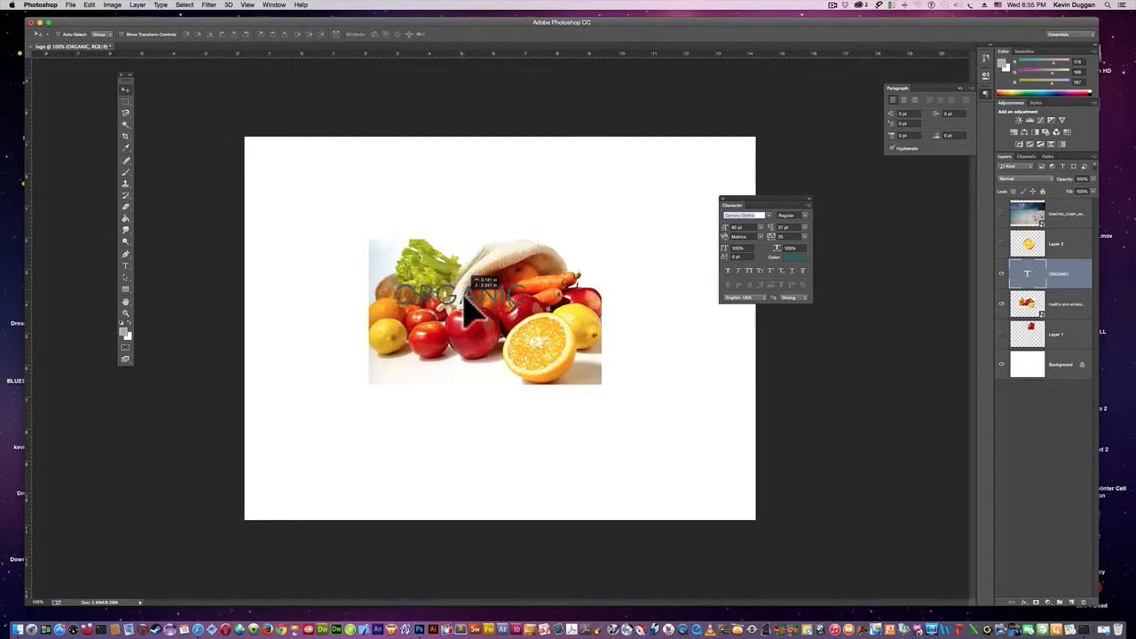
{"action": "left_click_drag", "start_coordinate": [464, 337], "coordinate": [469, 321]}
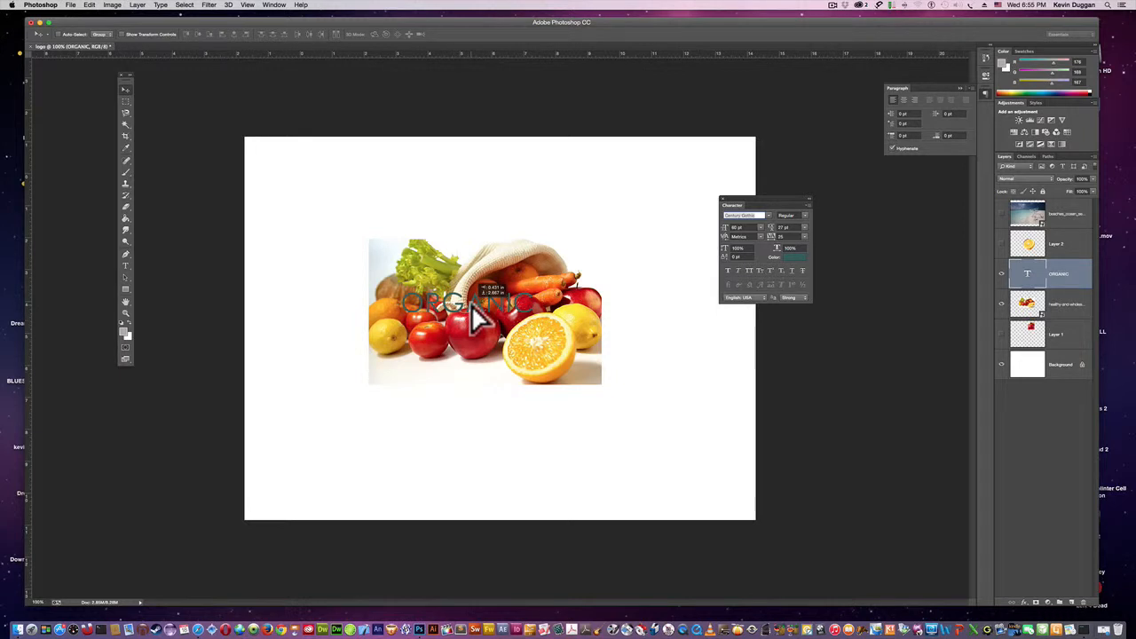
{"action": "left_click_drag", "start_coordinate": [471, 305], "coordinate": [473, 342]}
{"action": "left_click_drag", "start_coordinate": [477, 300], "coordinate": [477, 301]}
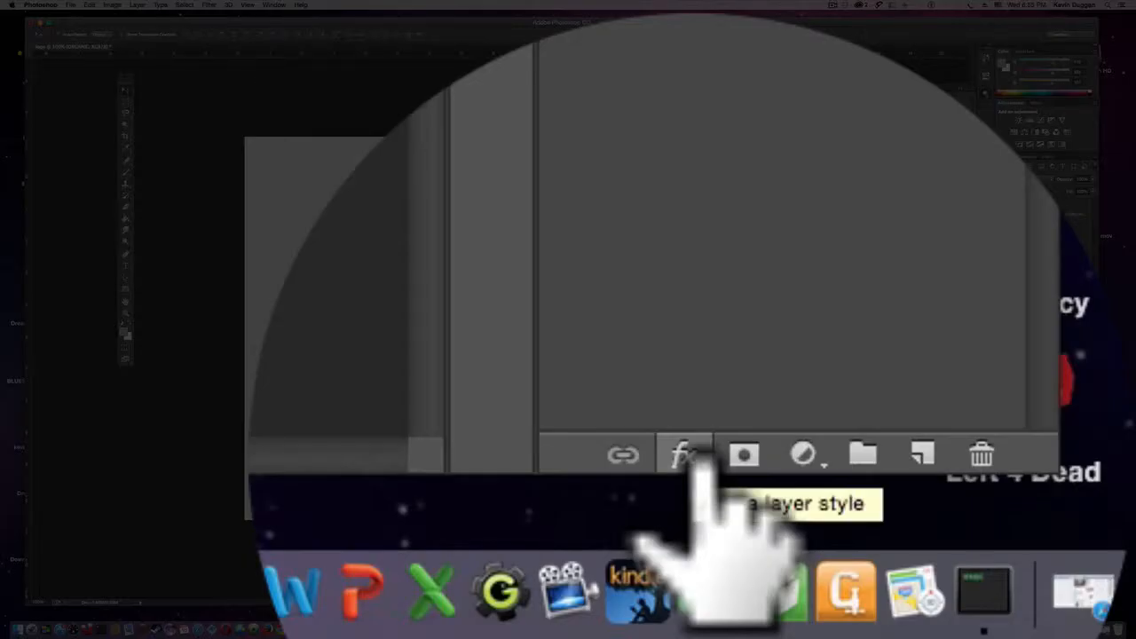
Try an Outer Glow on the ORGANIC text with Normal blend mode, 100% opacity and increased spread and size, and discard it.
{"action": "left_click", "coordinate": [1025, 603]}
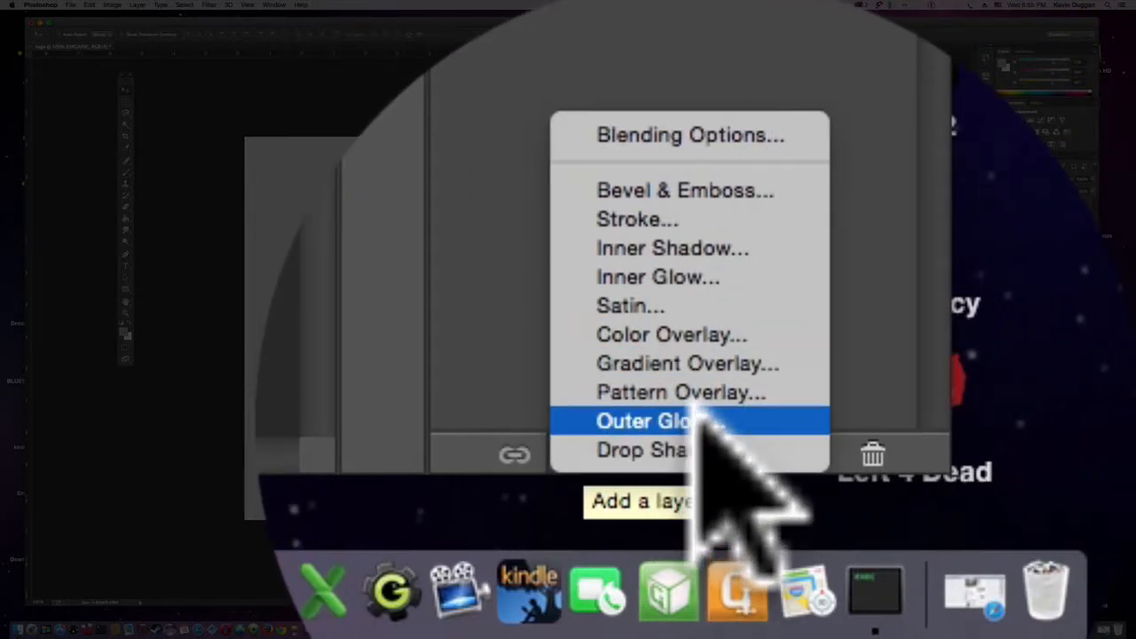
{"action": "left_click", "coordinate": [705, 415]}
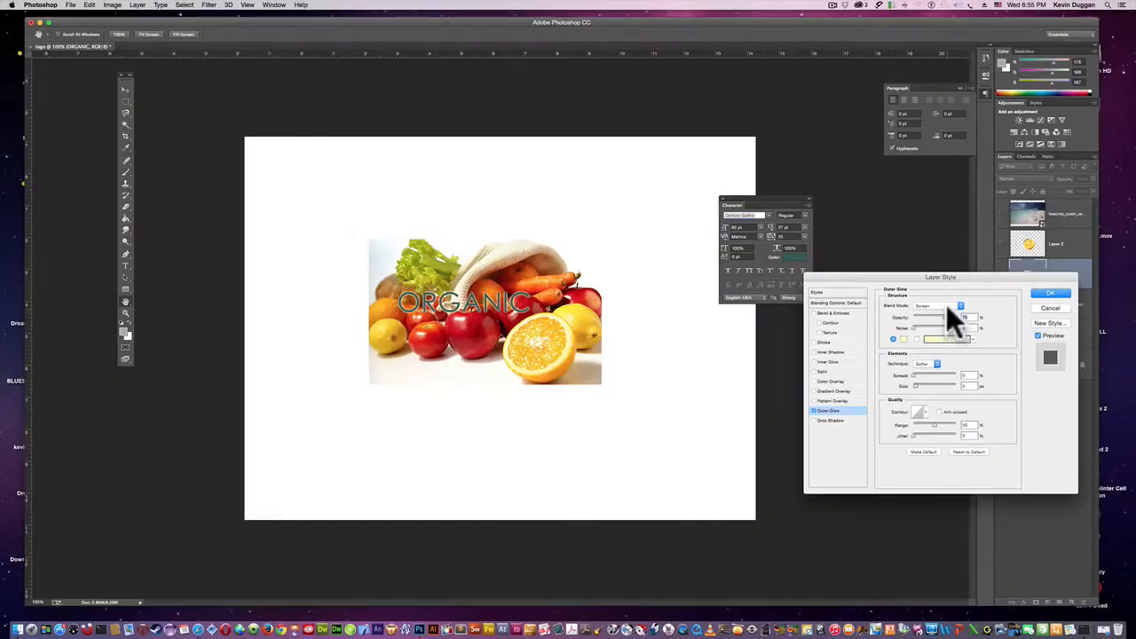
{"action": "left_click", "coordinate": [945, 304]}
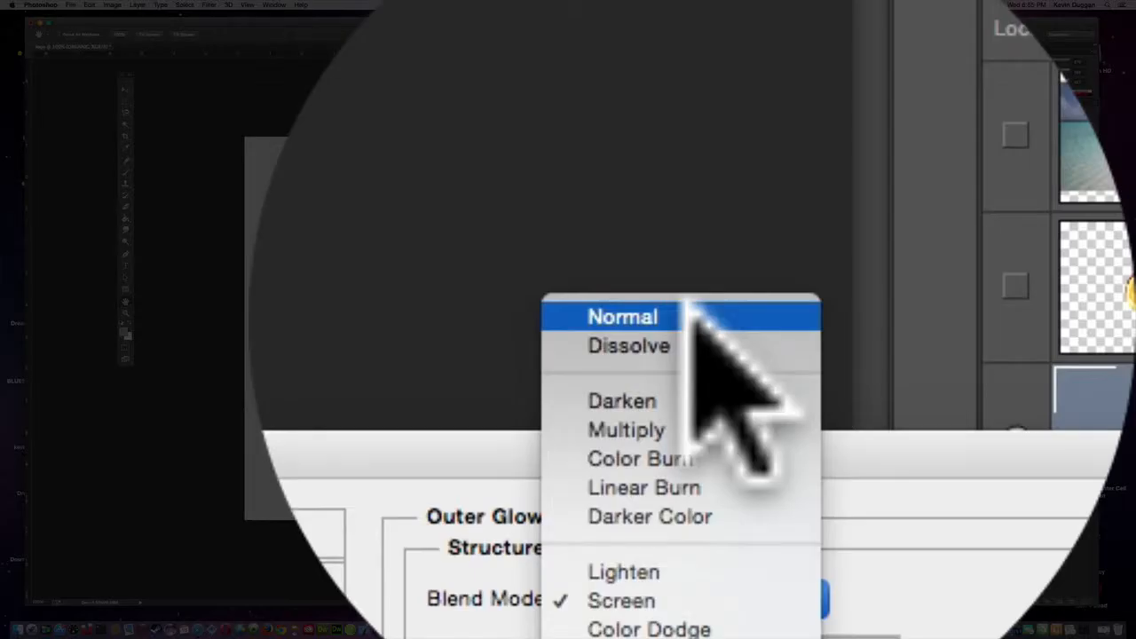
{"action": "left_click", "coordinate": [932, 249]}
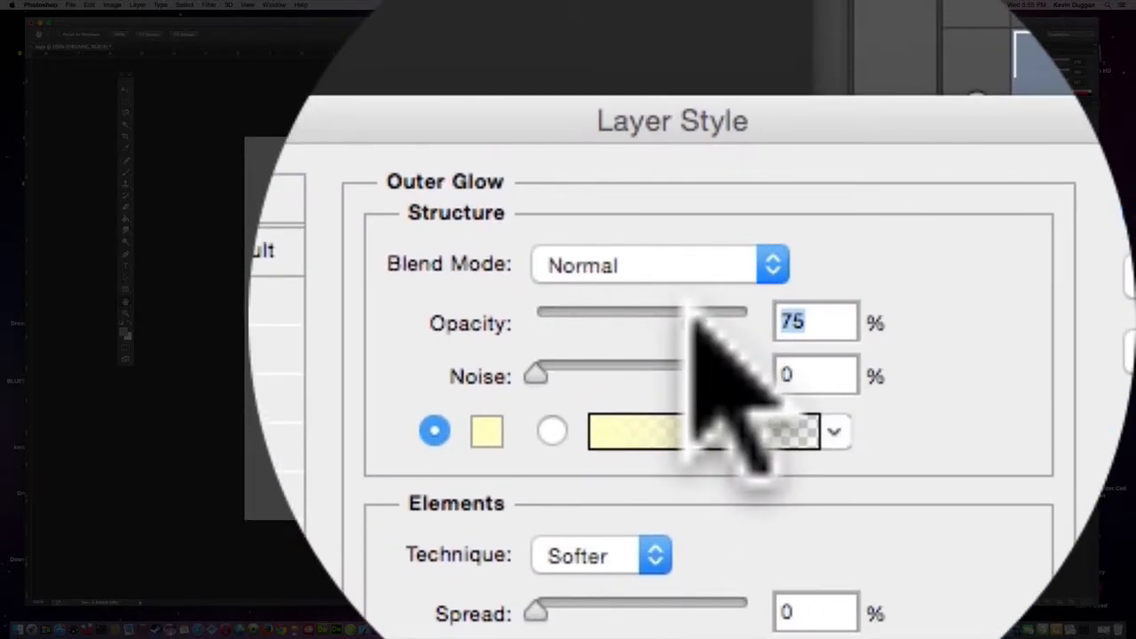
{"action": "left_click_drag", "start_coordinate": [696, 311], "coordinate": [747, 311]}
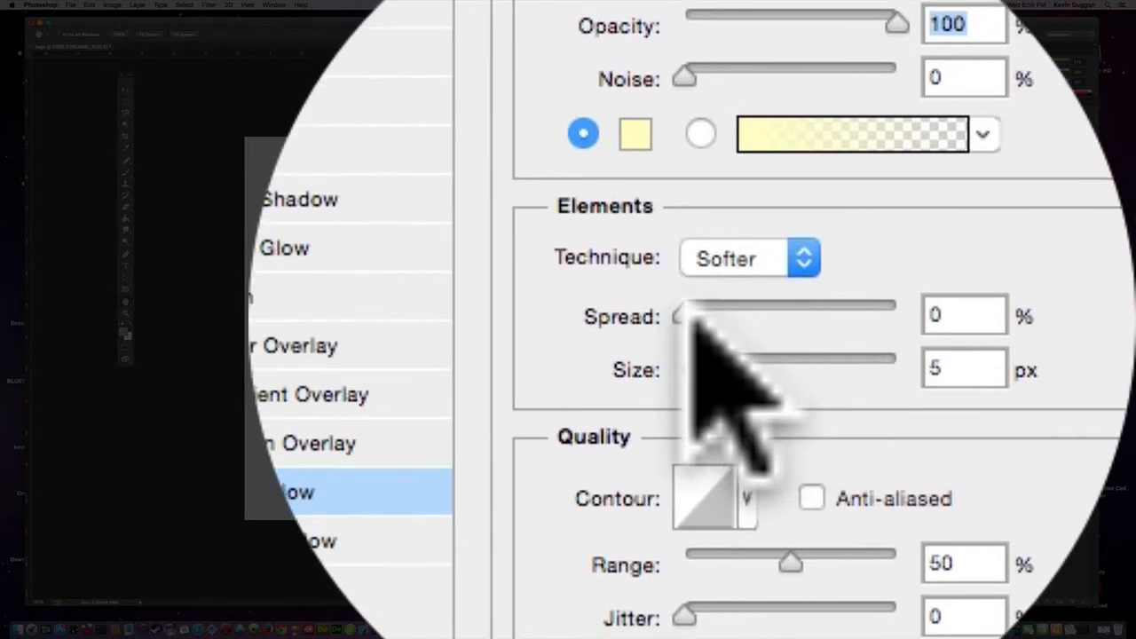
{"action": "left_click_drag", "start_coordinate": [689, 321], "coordinate": [919, 385]}
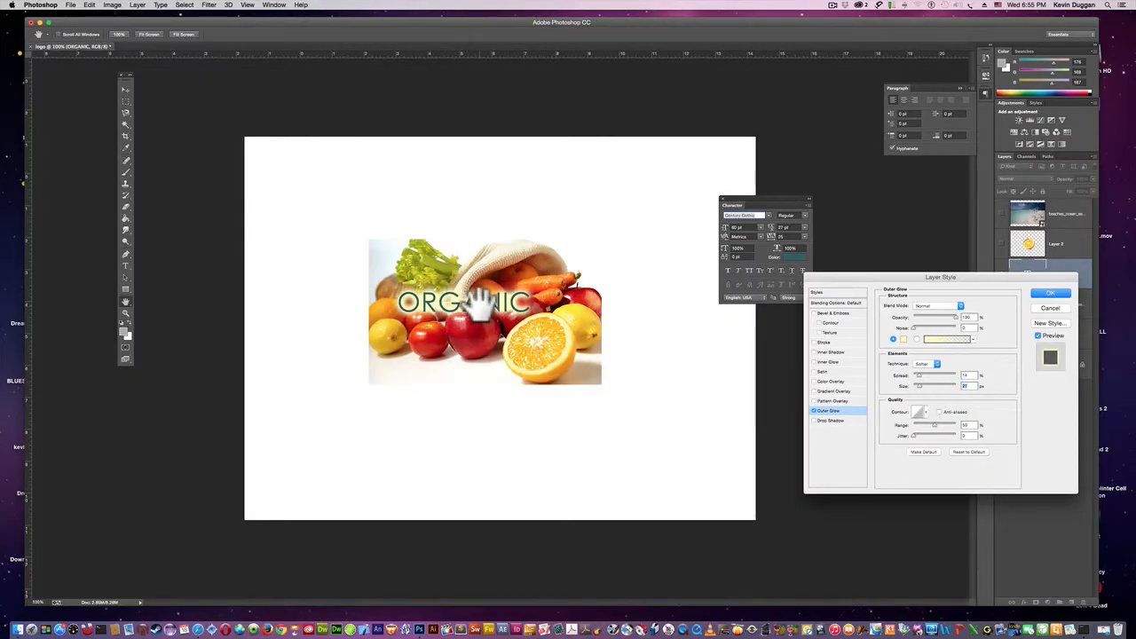
{"action": "left_click", "coordinate": [1047, 306]}
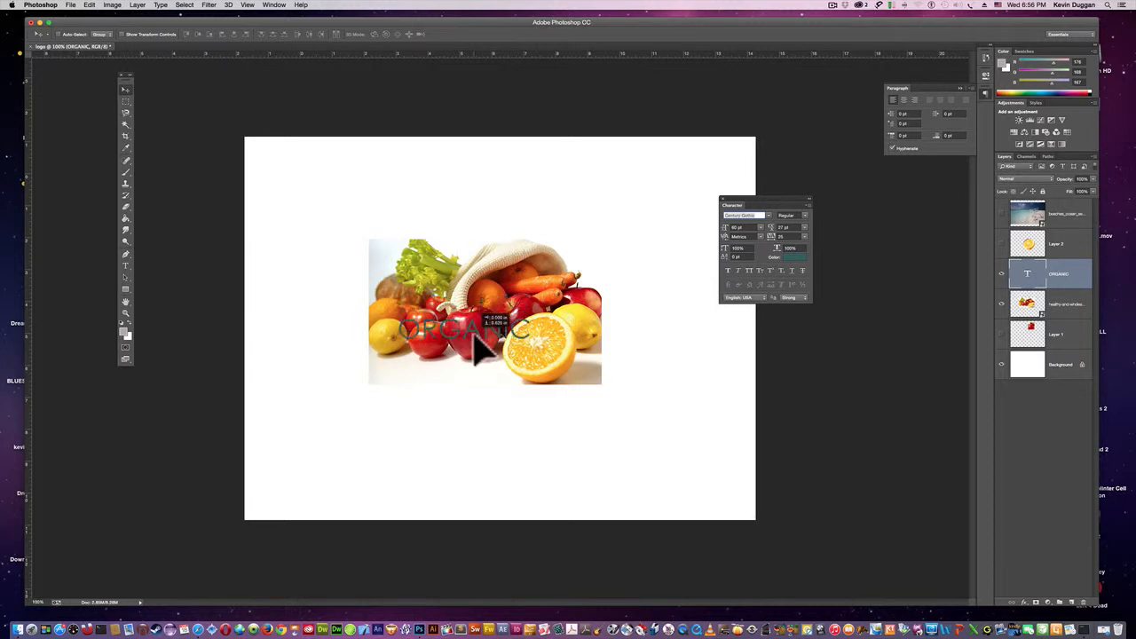
Move the ORGANIC text down onto the bottom edge of the fruit photo.
{"action": "left_click_drag", "start_coordinate": [474, 335], "coordinate": [473, 395]}
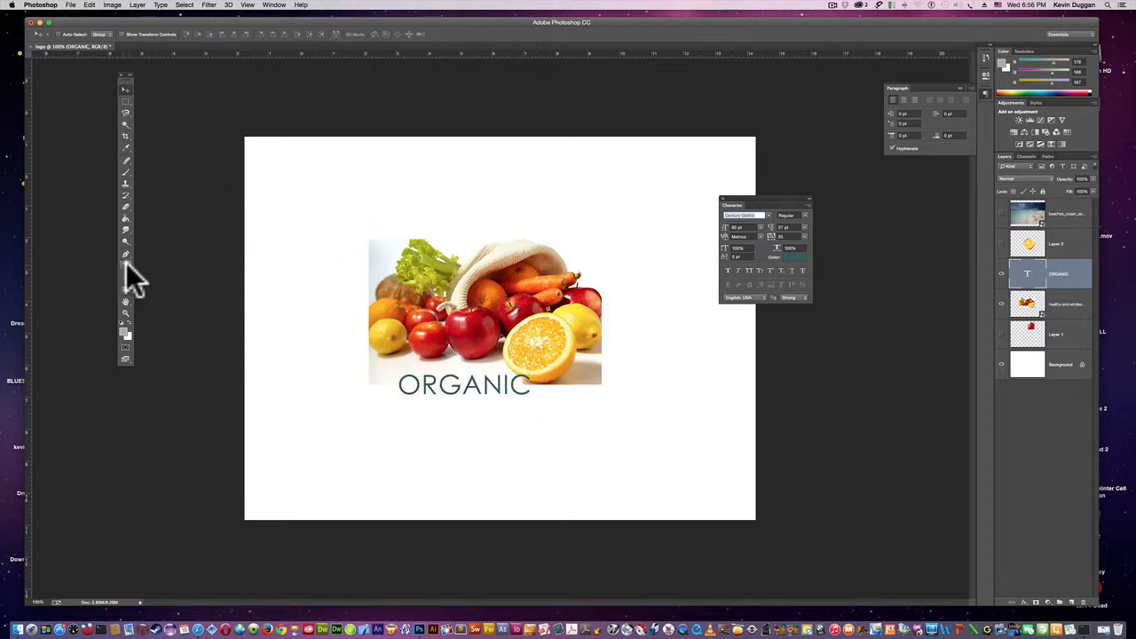
Draw a rounded rectangle filled with dark teal 185150 across the photo's bottom edge, spanning the photo's width over the ORGANIC text.
{"action": "left_click", "coordinate": [125, 288]}
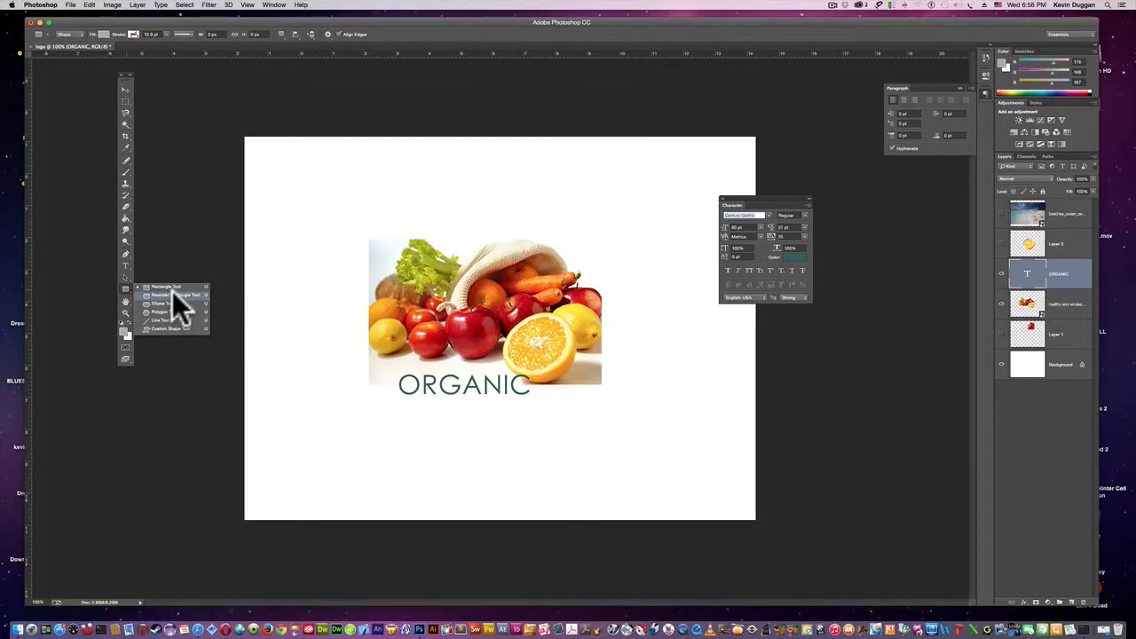
{"action": "left_click", "coordinate": [174, 295]}
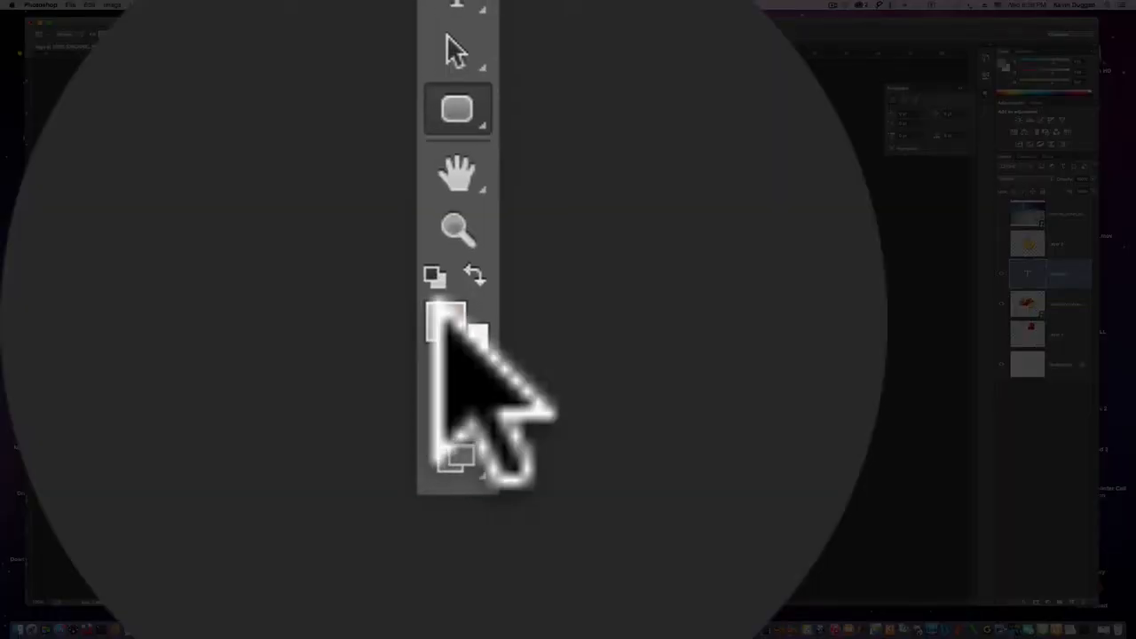
{"action": "left_click", "coordinate": [433, 308]}
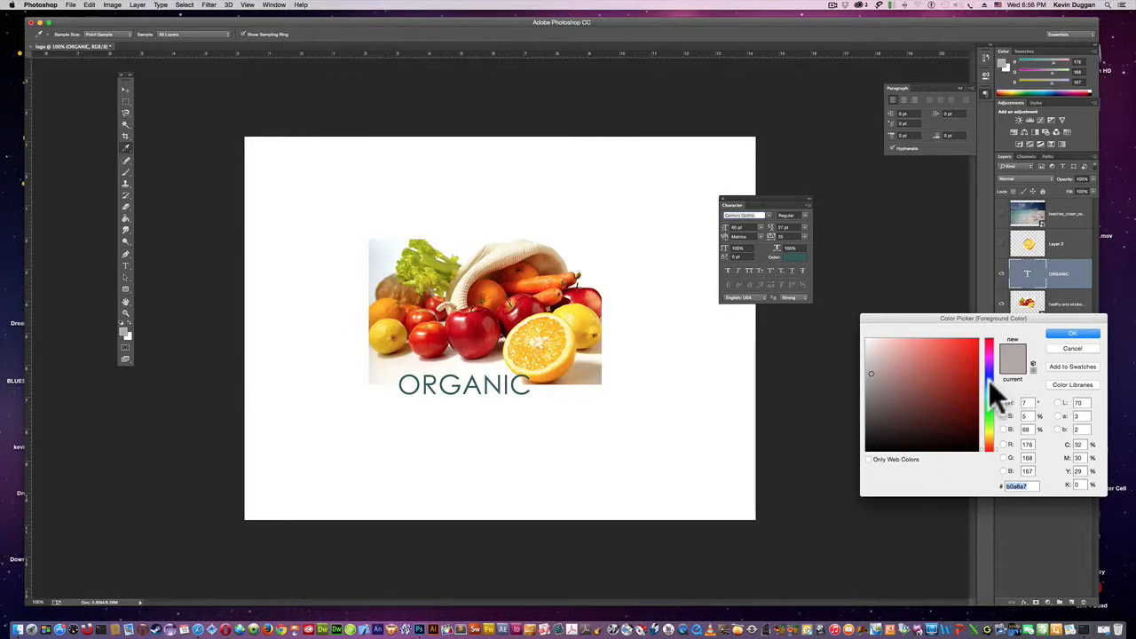
{"action": "left_click", "coordinate": [988, 382]}
{"action": "left_click", "coordinate": [991, 394]}
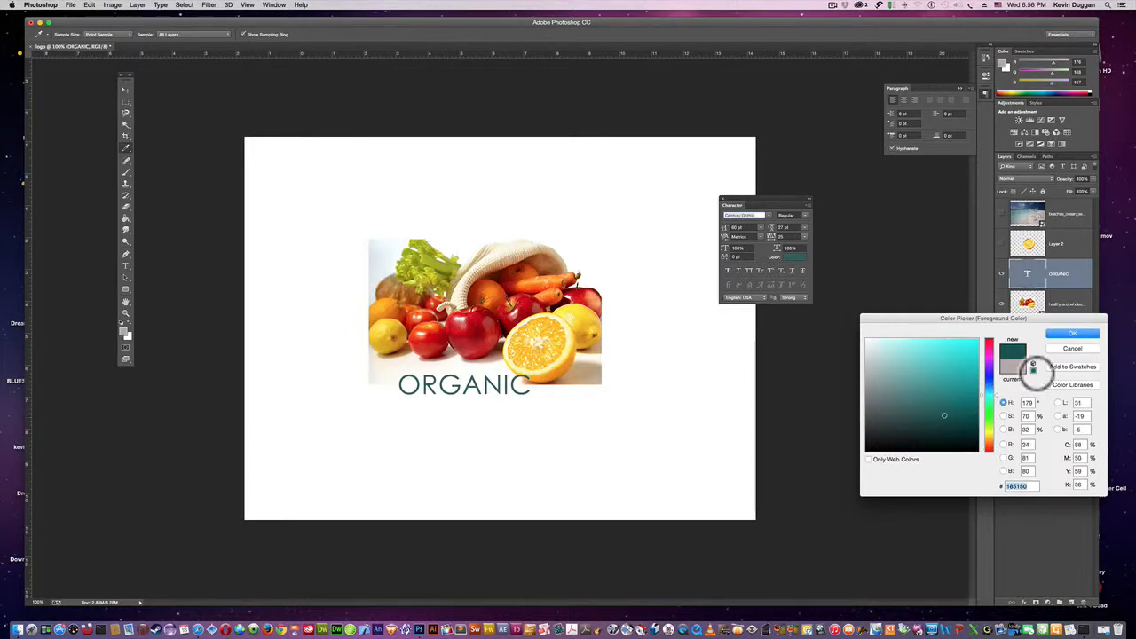
{"action": "left_click", "coordinate": [1071, 333]}
{"action": "key", "text": "u"}
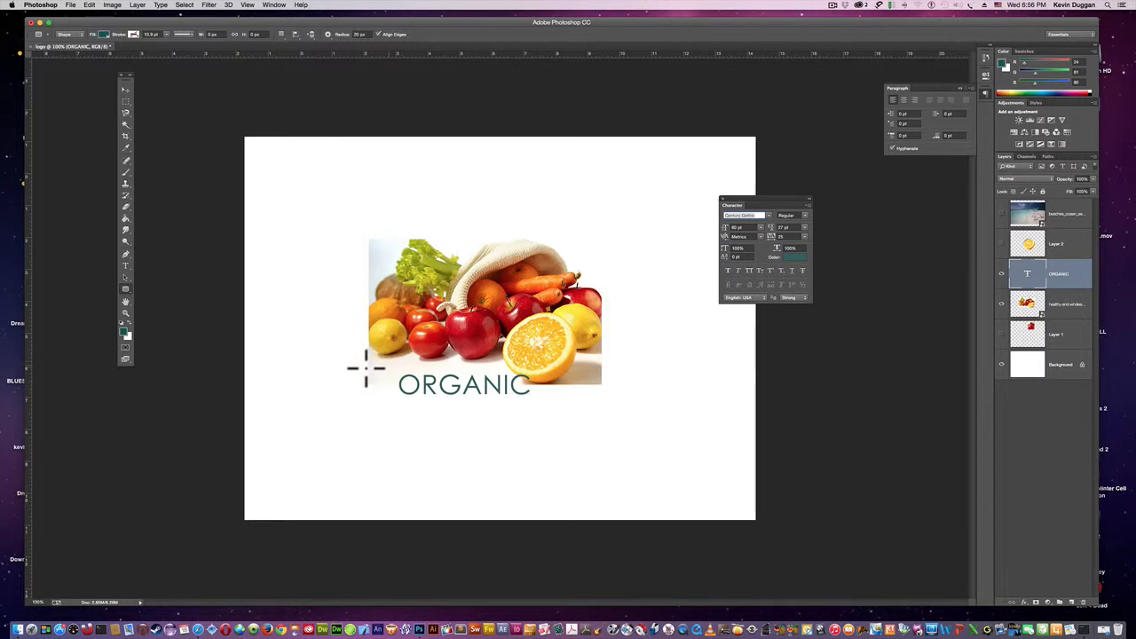
{"action": "left_click_drag", "start_coordinate": [428, 391], "coordinate": [600, 412]}
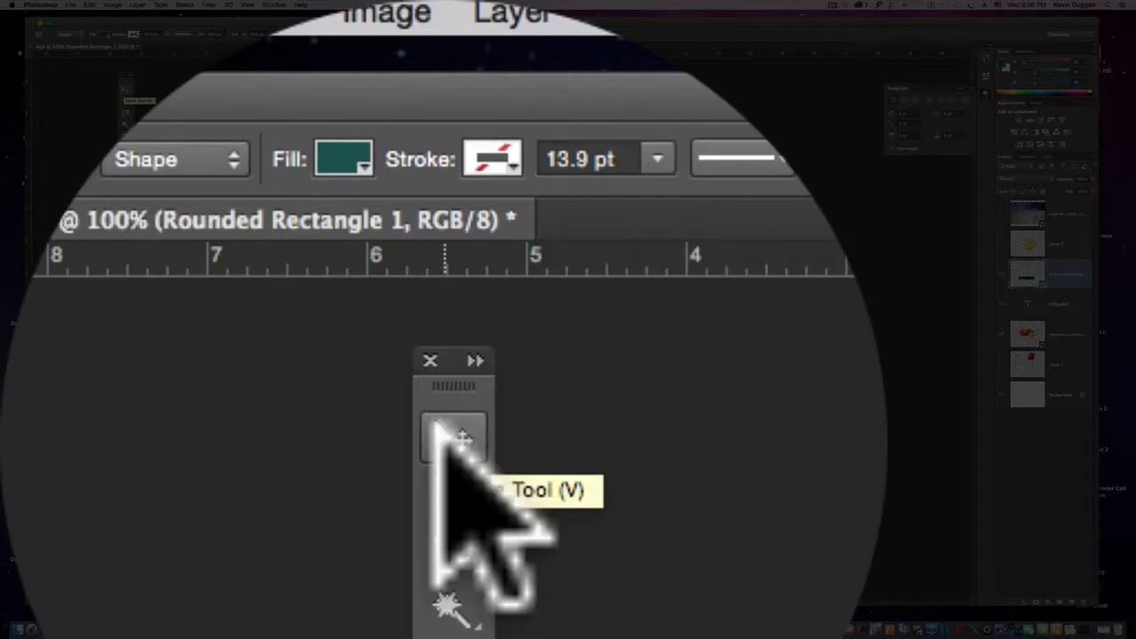
Place the rounded rectangle layer below the ORGANIC text layer and align the rectangle with the sides of the photo.
{"action": "left_click", "coordinate": [448, 434]}
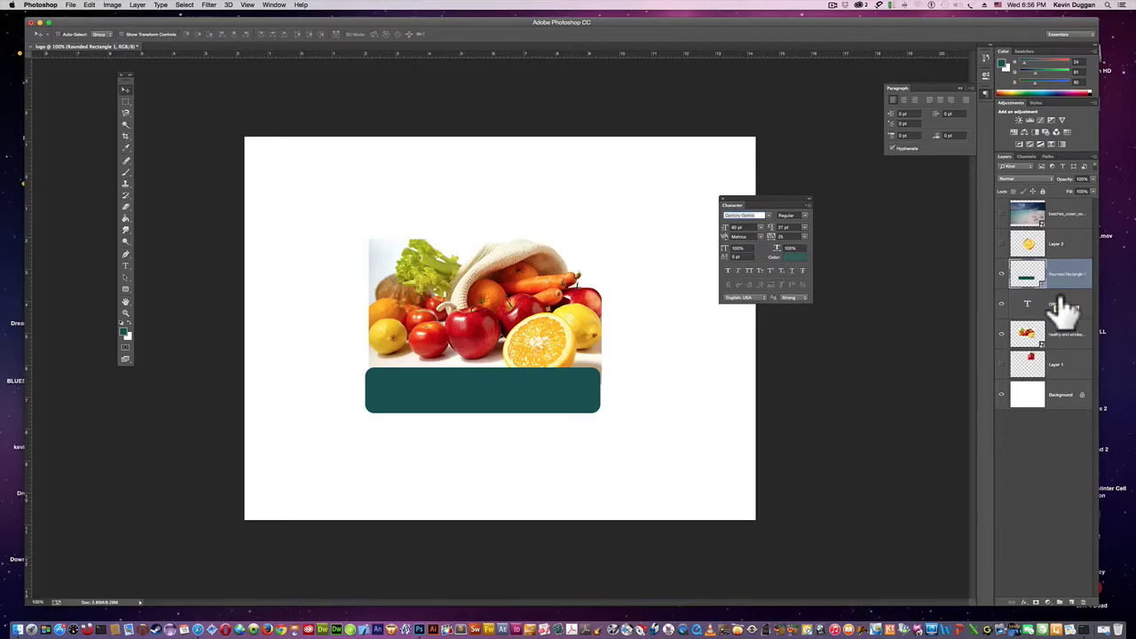
{"action": "mouse_move", "coordinate": [1073, 277]}
{"action": "left_mouse_down"}
{"action": "mouse_move", "coordinate": [1060, 284]}
{"action": "mouse_move", "coordinate": [1058, 311]}
{"action": "left_mouse_up"}
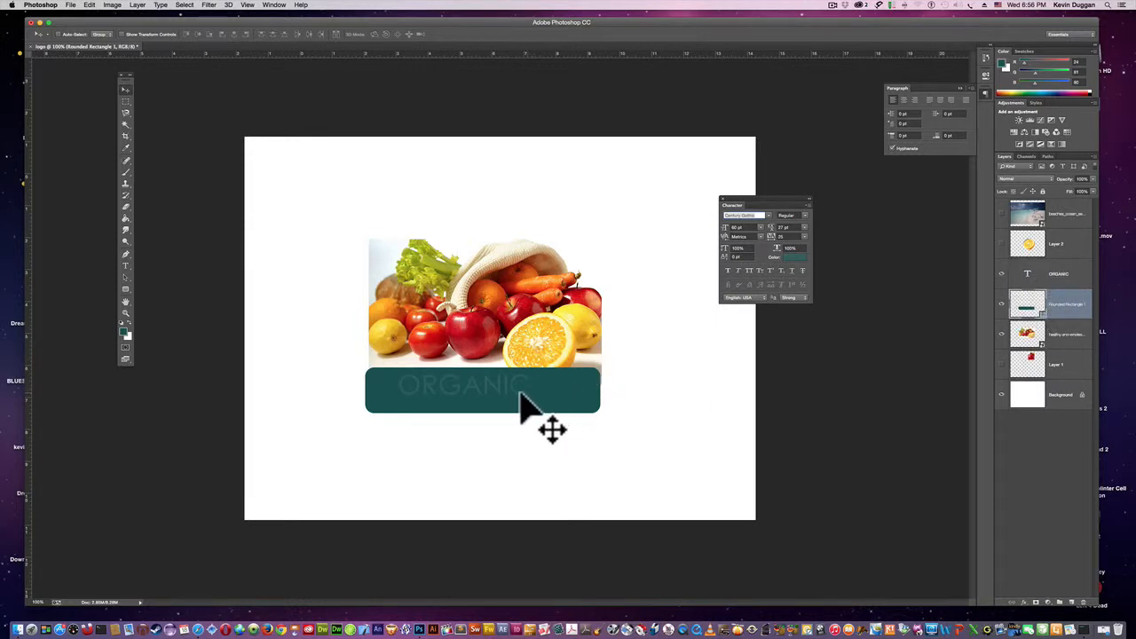
{"action": "left_click_drag", "start_coordinate": [521, 395], "coordinate": [524, 393]}
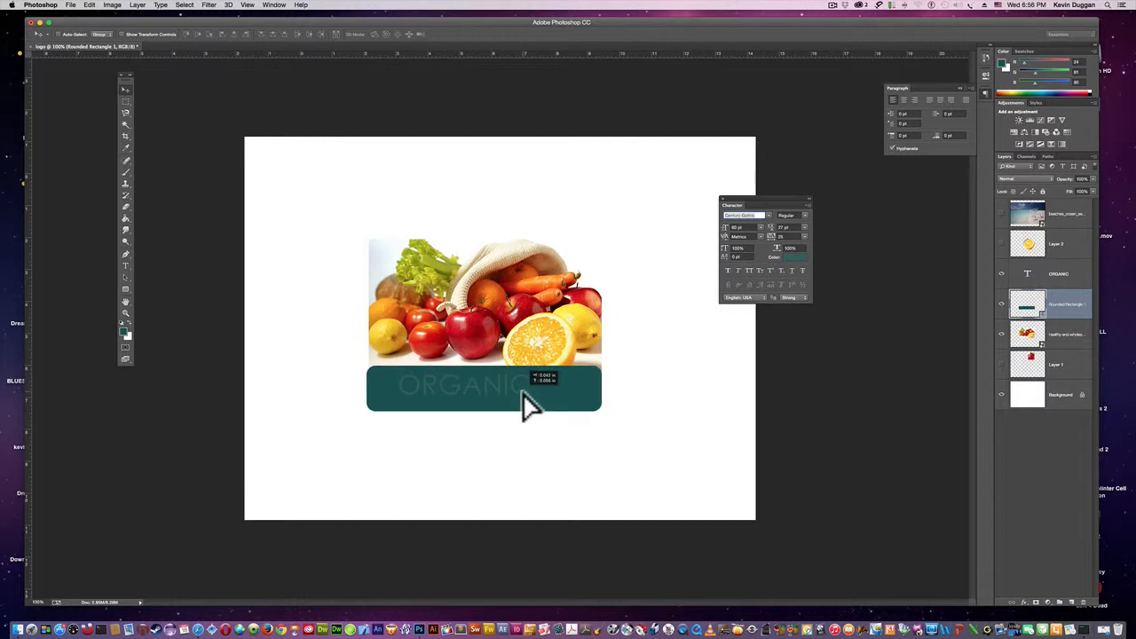
Change the ORGANIC text colour to a pale teal and centre the text on the rounded rectangle.
{"action": "left_click", "coordinate": [1061, 275]}
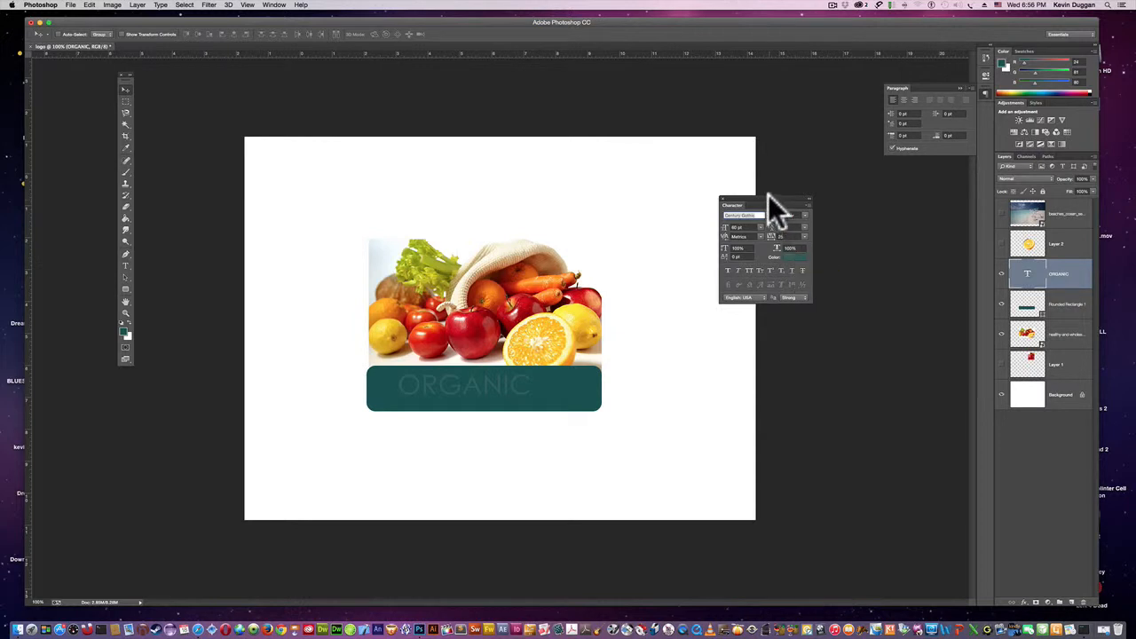
{"action": "left_click_drag", "start_coordinate": [775, 200], "coordinate": [760, 140]}
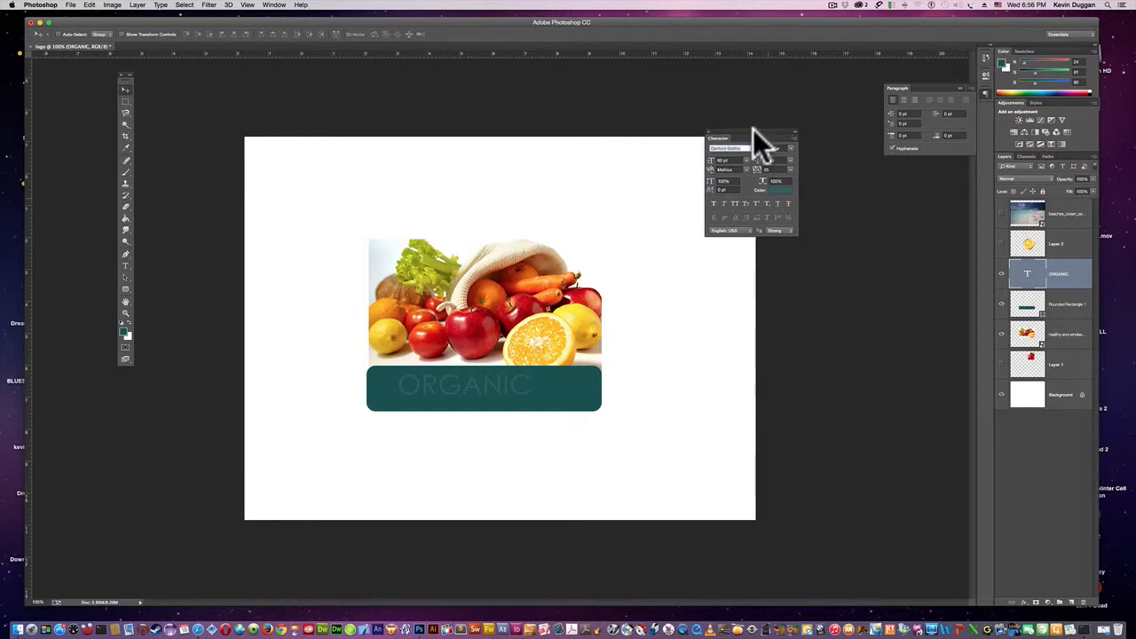
{"action": "left_click", "coordinate": [784, 191]}
{"action": "left_click_drag", "start_coordinate": [971, 388], "coordinate": [889, 365]}
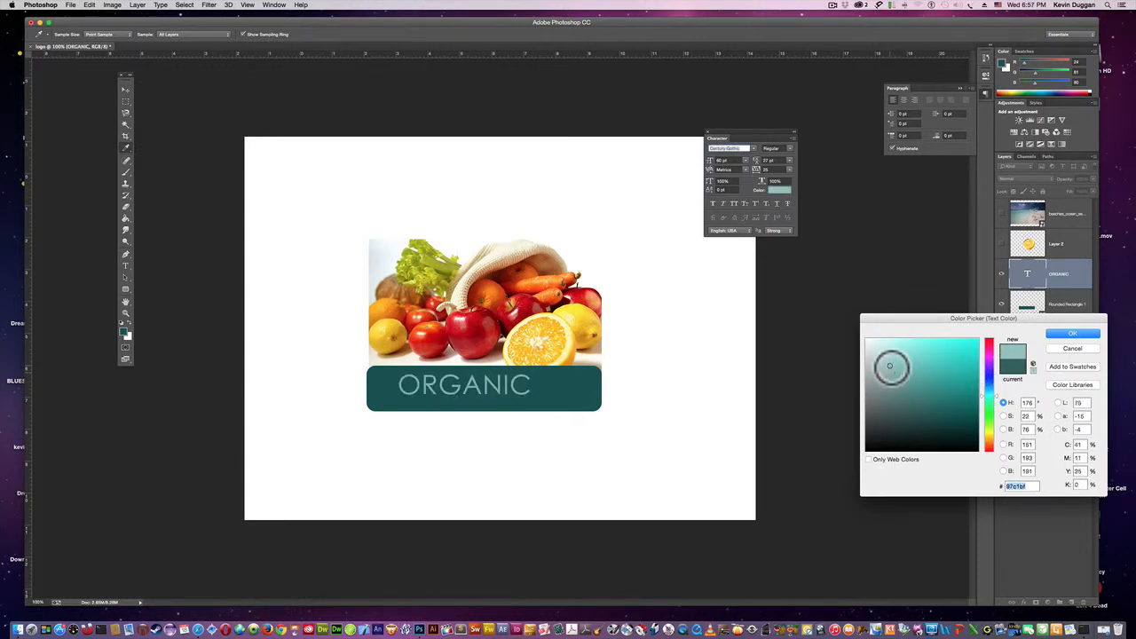
{"action": "left_click", "coordinate": [1064, 332]}
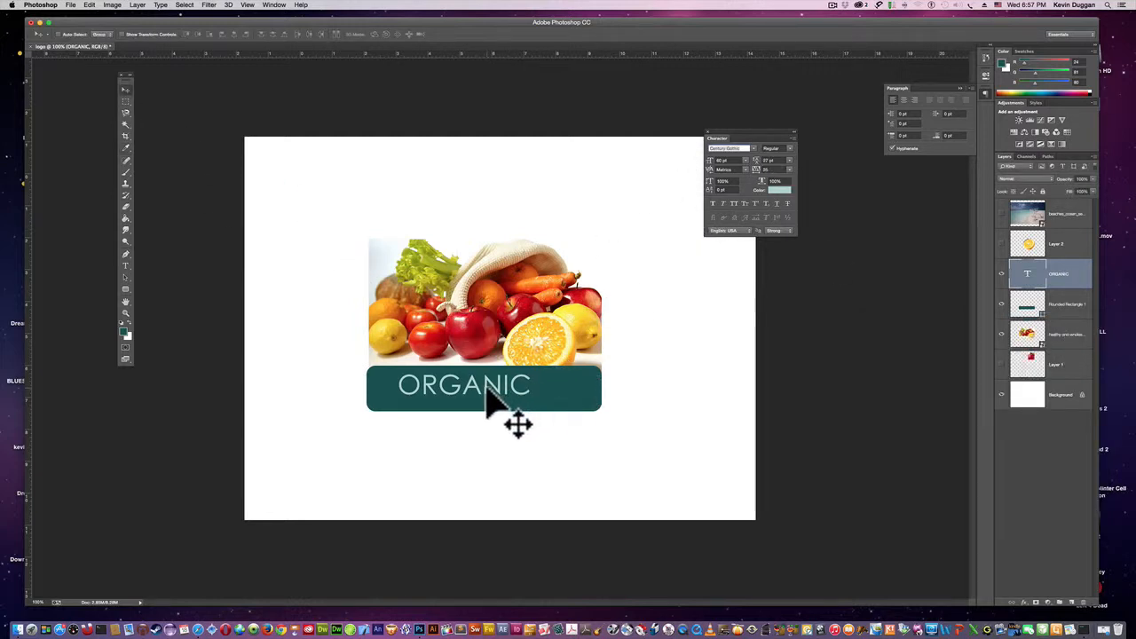
{"action": "left_click_drag", "start_coordinate": [489, 396], "coordinate": [501, 402]}
Make a rectangular marquee selection on the fruit photo layer, covering the photo area above the teal bar.
{"action": "left_click", "coordinate": [124, 102]}
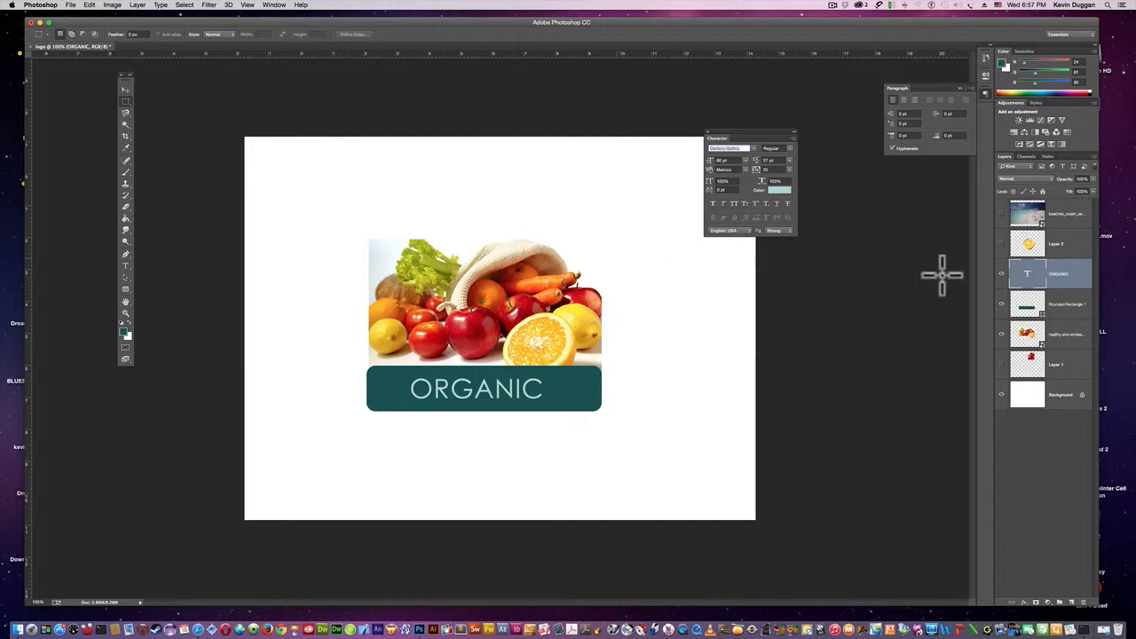
{"action": "left_click", "coordinate": [1069, 335]}
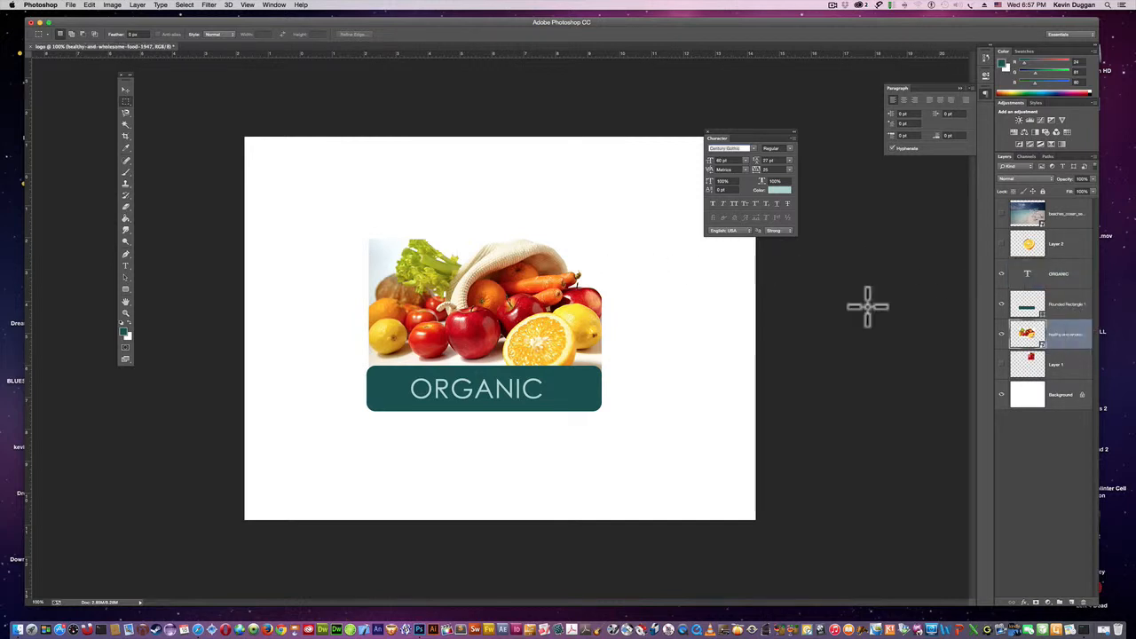
{"action": "left_click_drag", "start_coordinate": [370, 239], "coordinate": [600, 365]}
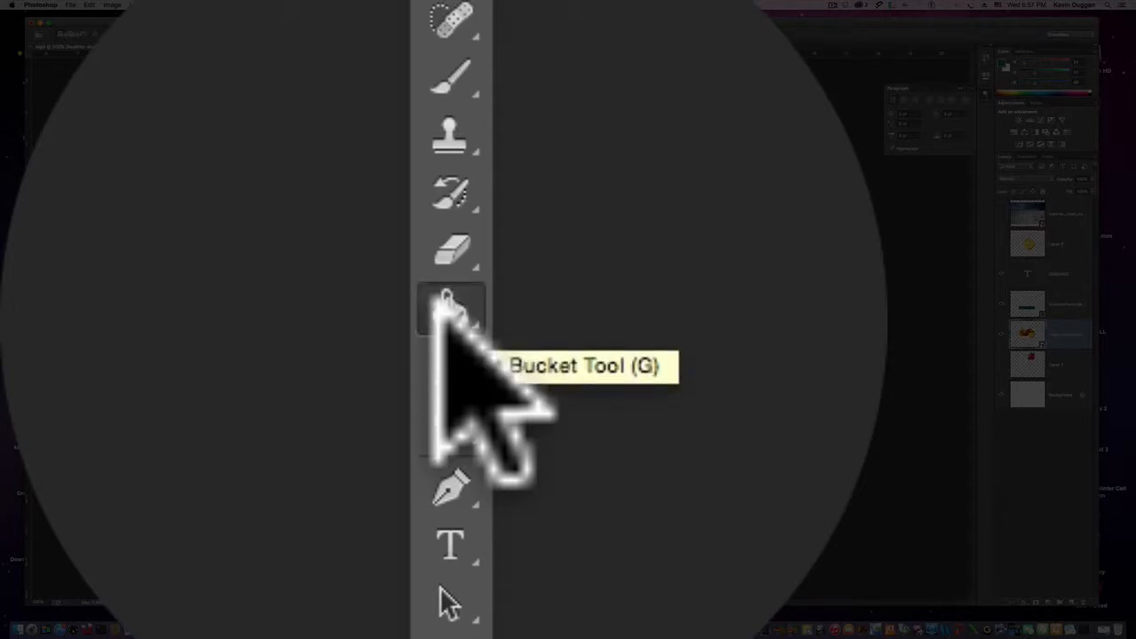
Switch to the Gradient tool and set the first colour stop of its custom gradient to teal 357379.
{"action": "left_click", "coordinate": [439, 304]}
{"action": "left_click", "coordinate": [439, 306]}
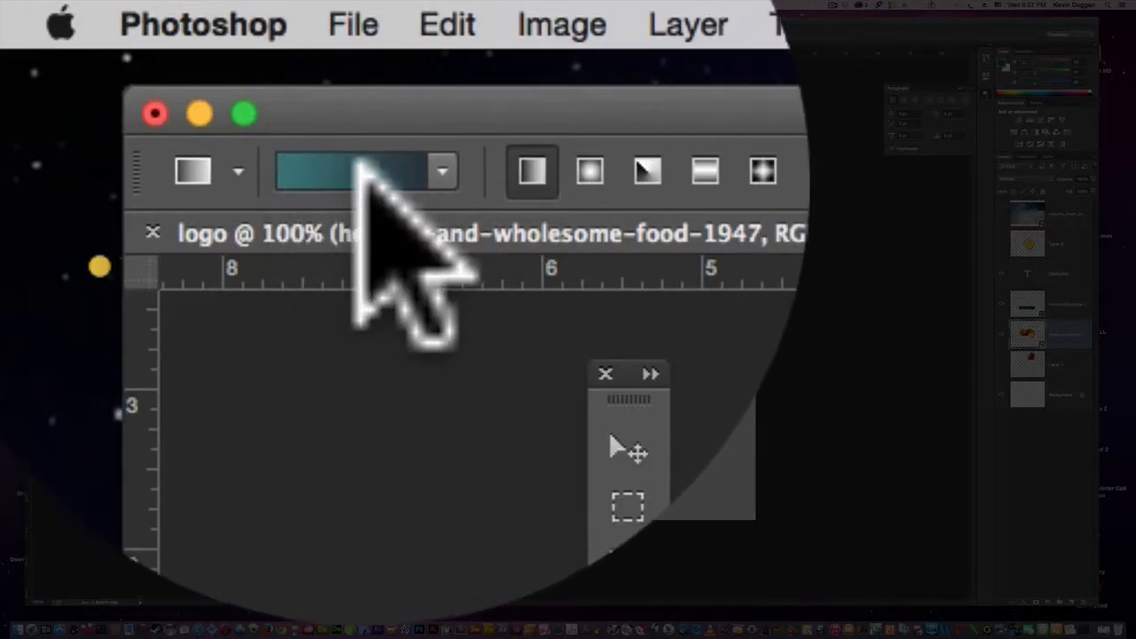
{"action": "left_click", "coordinate": [346, 165]}
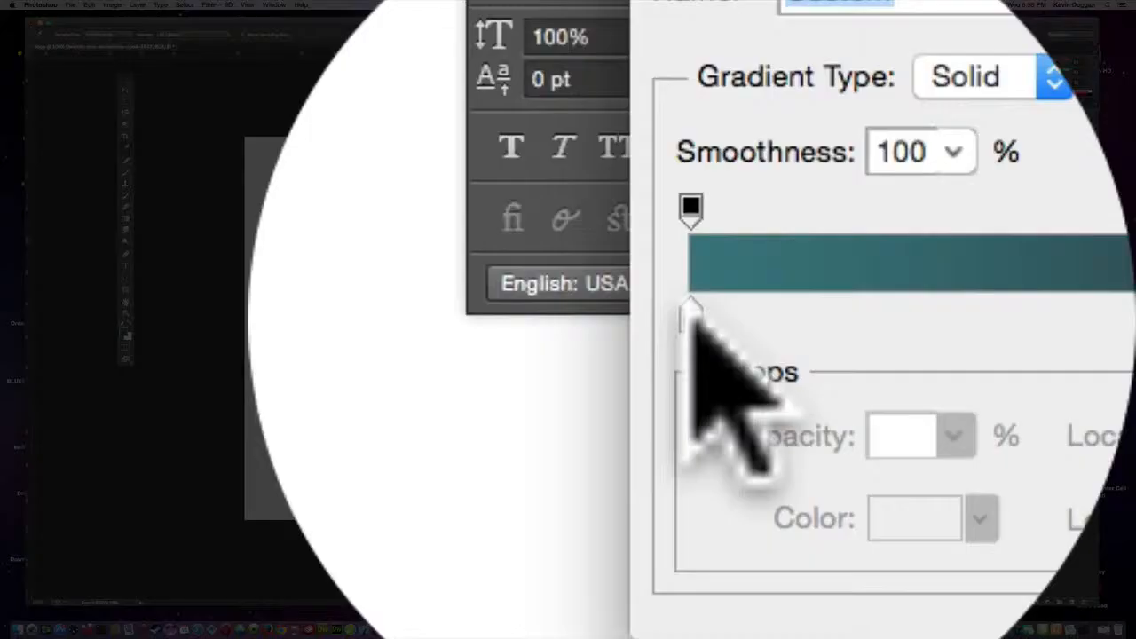
{"action": "left_click", "coordinate": [748, 238]}
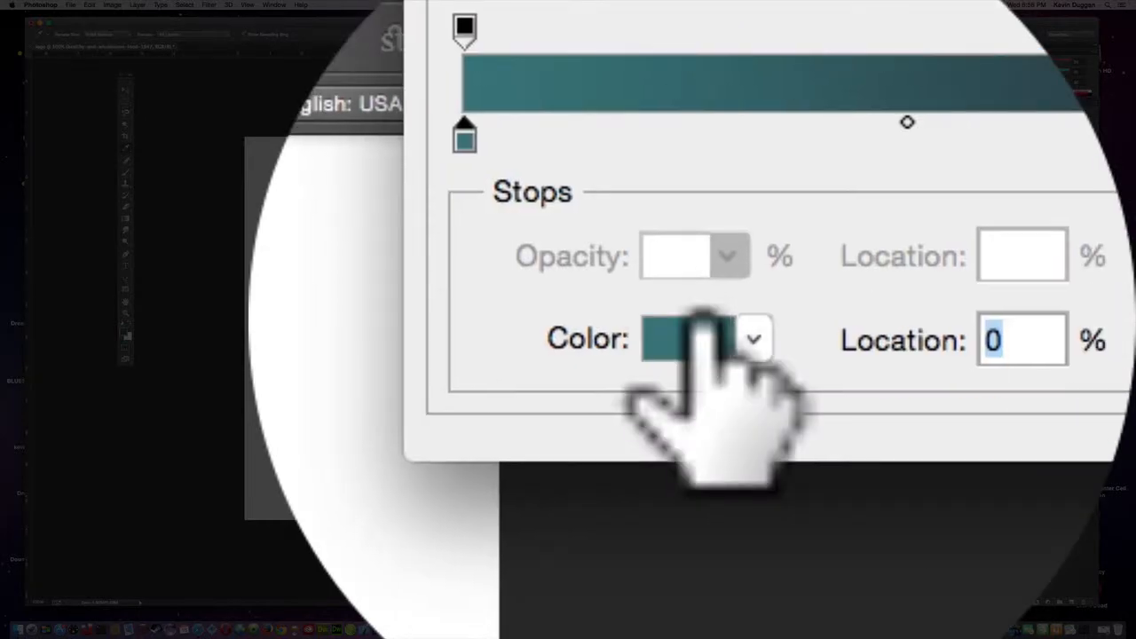
{"action": "left_click", "coordinate": [852, 483]}
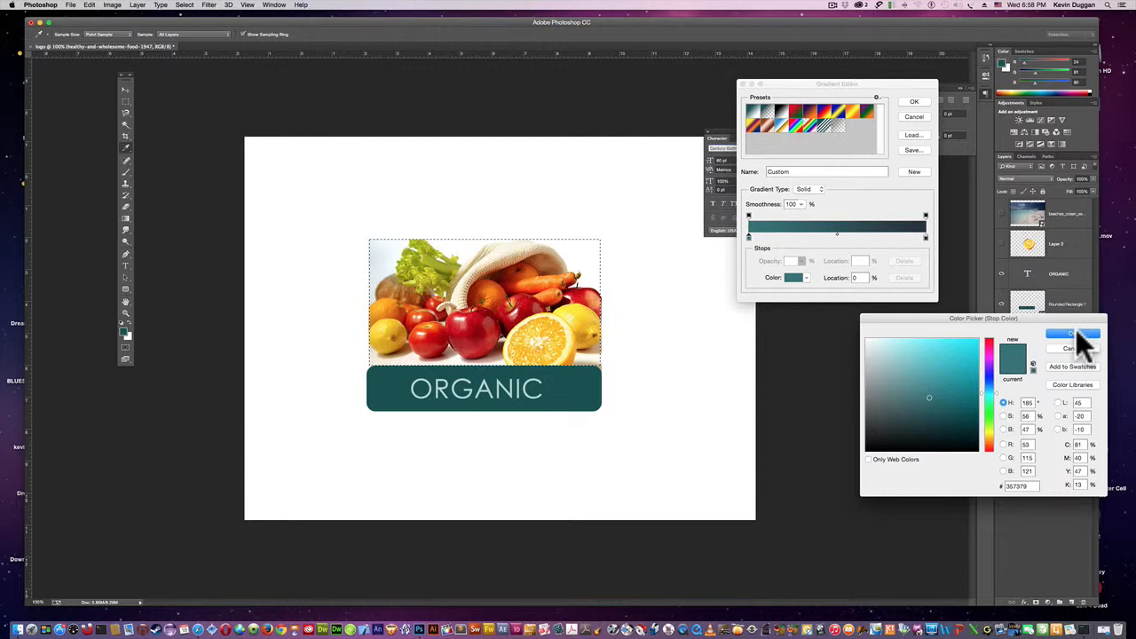
{"action": "left_click", "coordinate": [1078, 334]}
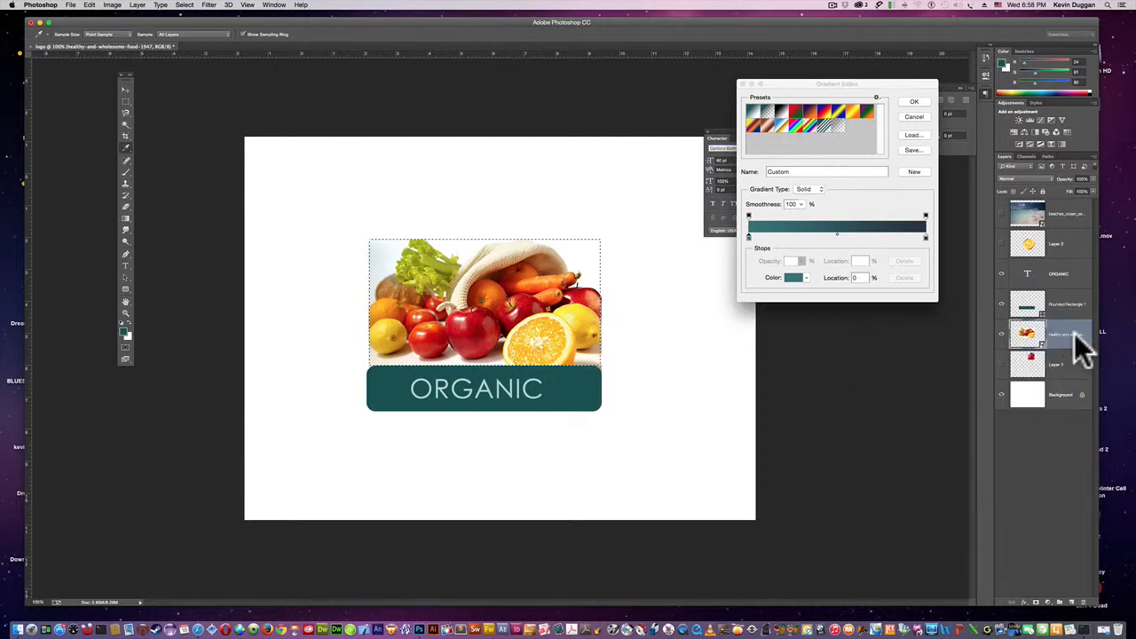
Add a middle colour stop at 46%, remove it again and accept the two-stop teal gradient.
{"action": "left_click", "coordinate": [831, 237]}
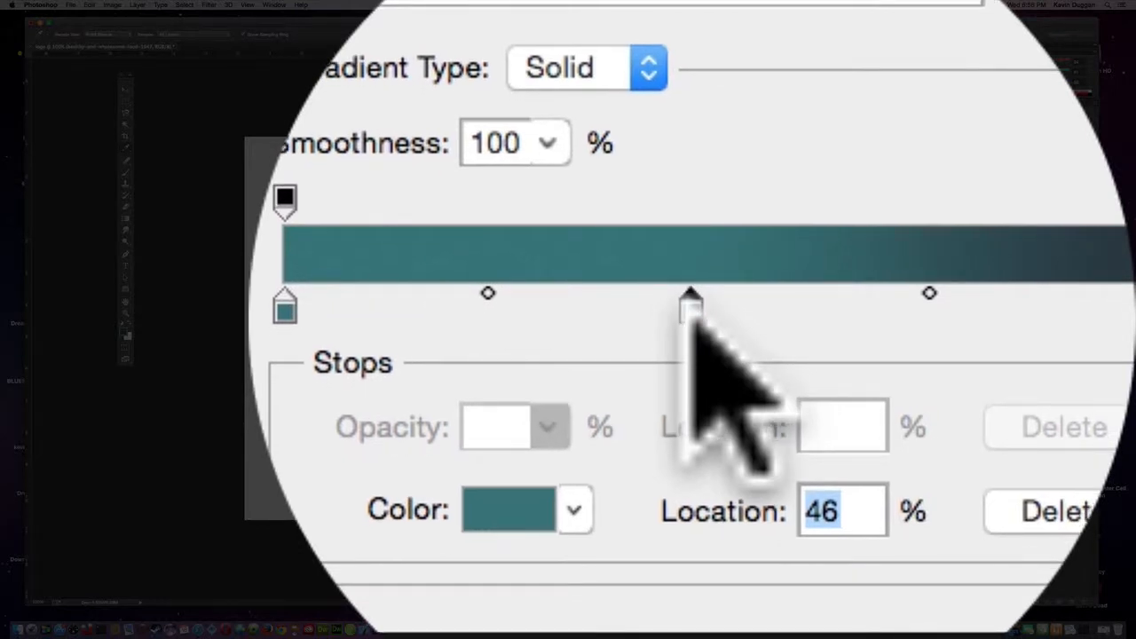
{"action": "left_click_drag", "start_coordinate": [692, 318], "coordinate": [693, 557]}
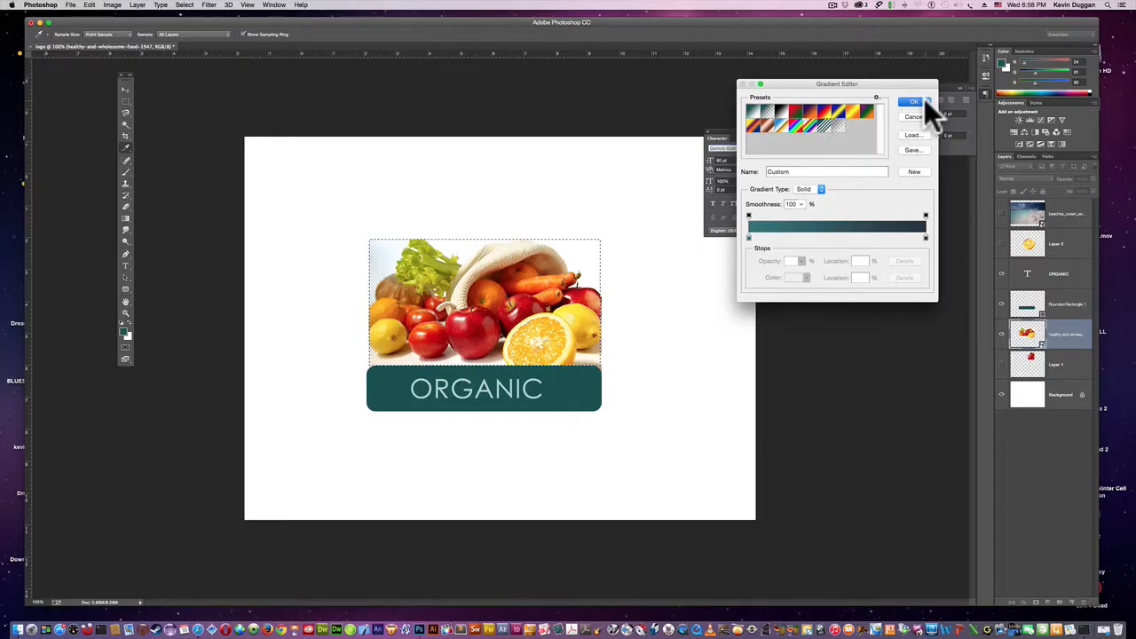
{"action": "left_click", "coordinate": [914, 101]}
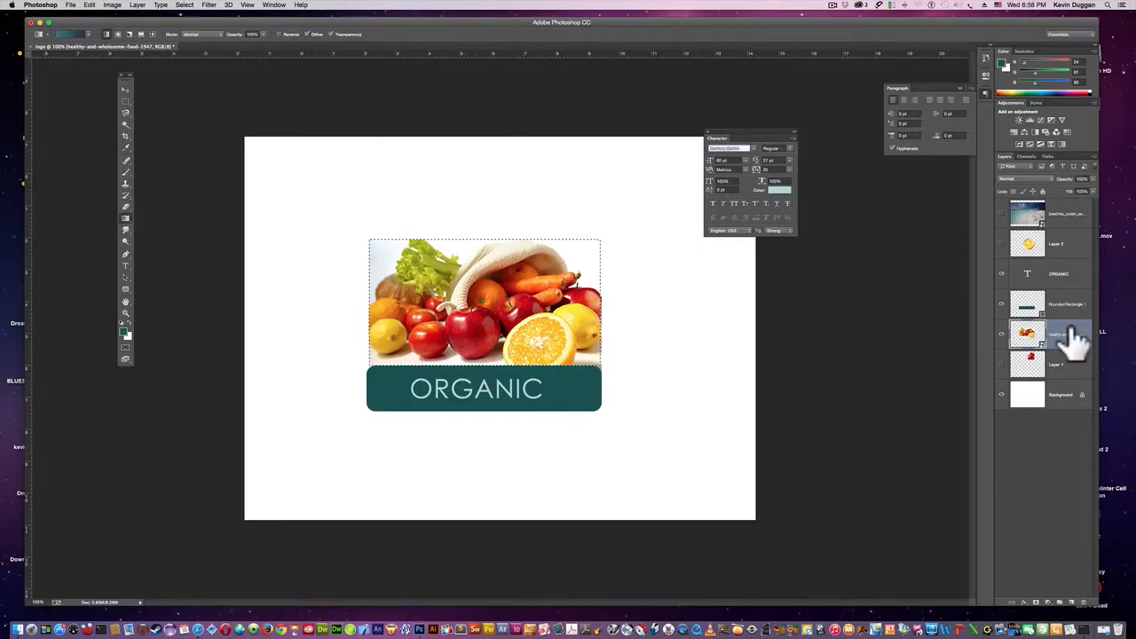
Create a new layer named Gradient directly above the fruit photo layer.
{"action": "mouse_move", "coordinate": [1073, 340]}
{"action": "left_mouse_down"}
{"action": "mouse_move", "coordinate": [1086, 329]}
{"action": "mouse_move", "coordinate": [943, 223]}
{"action": "mouse_move", "coordinate": [684, 192]}
{"action": "mouse_move", "coordinate": [789, 164]}
{"action": "left_mouse_up"}
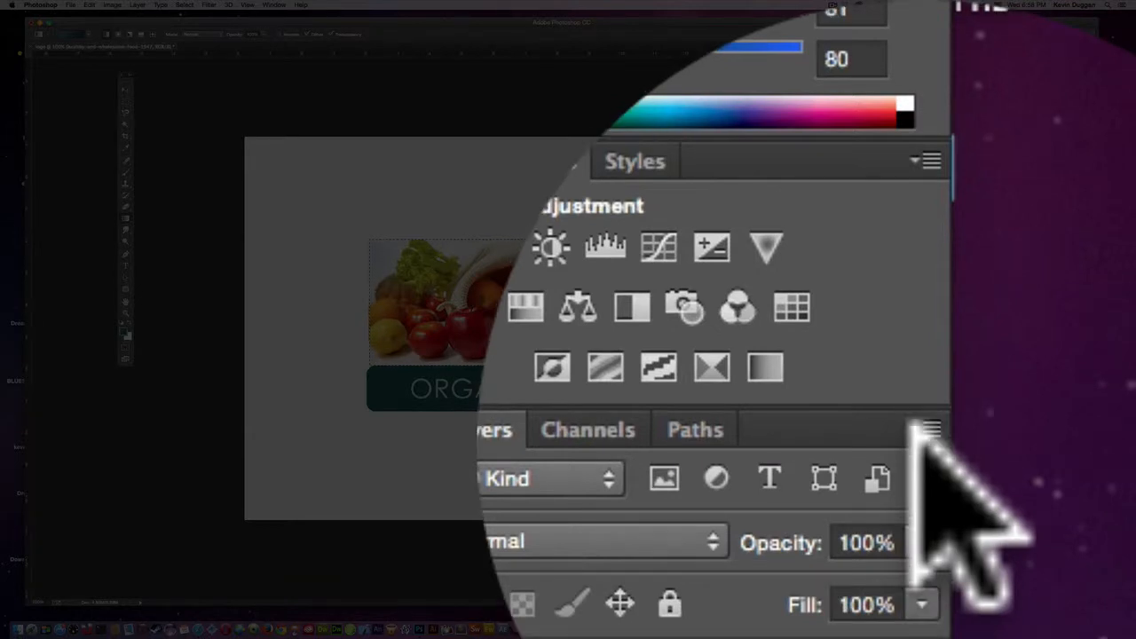
{"action": "left_click", "coordinate": [927, 434]}
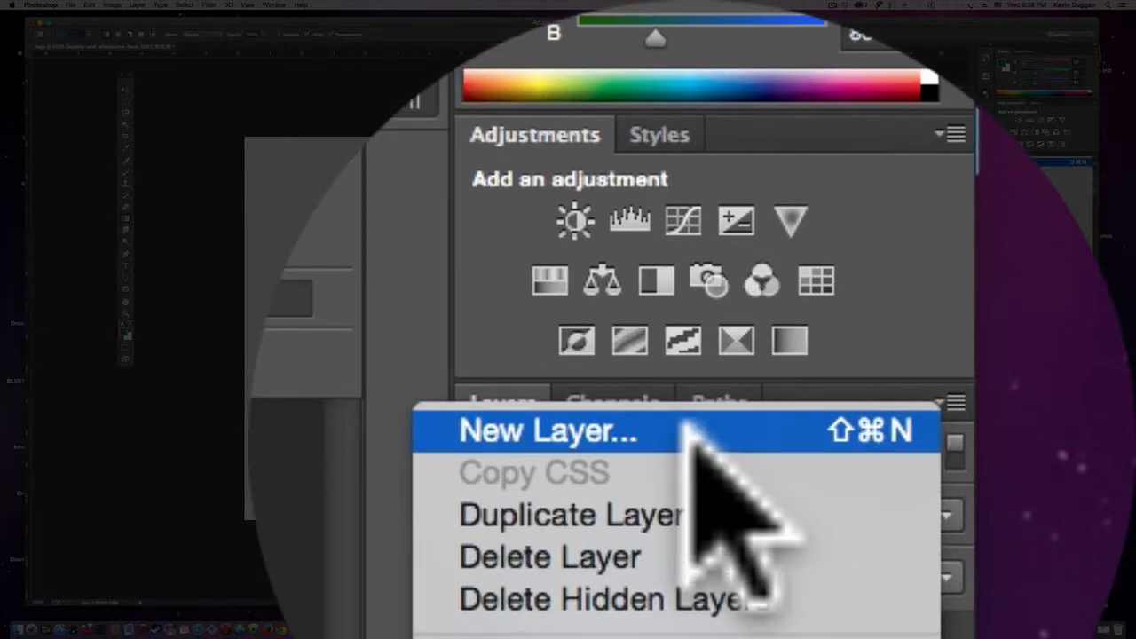
{"action": "left_click", "coordinate": [665, 333]}
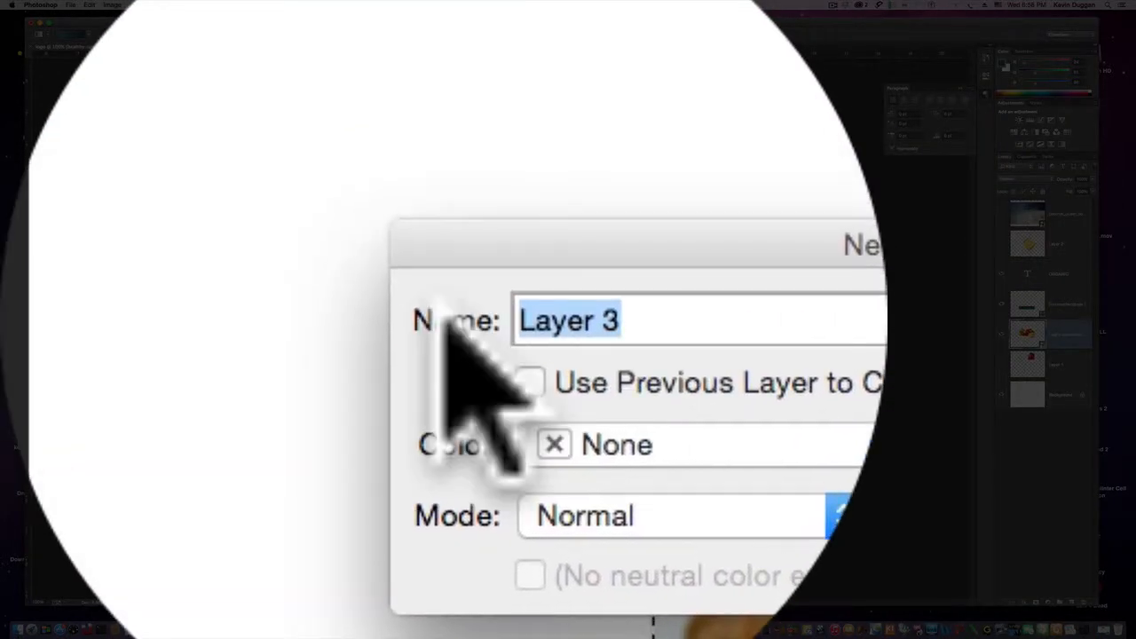
{"action": "type", "text": "Gradient"}
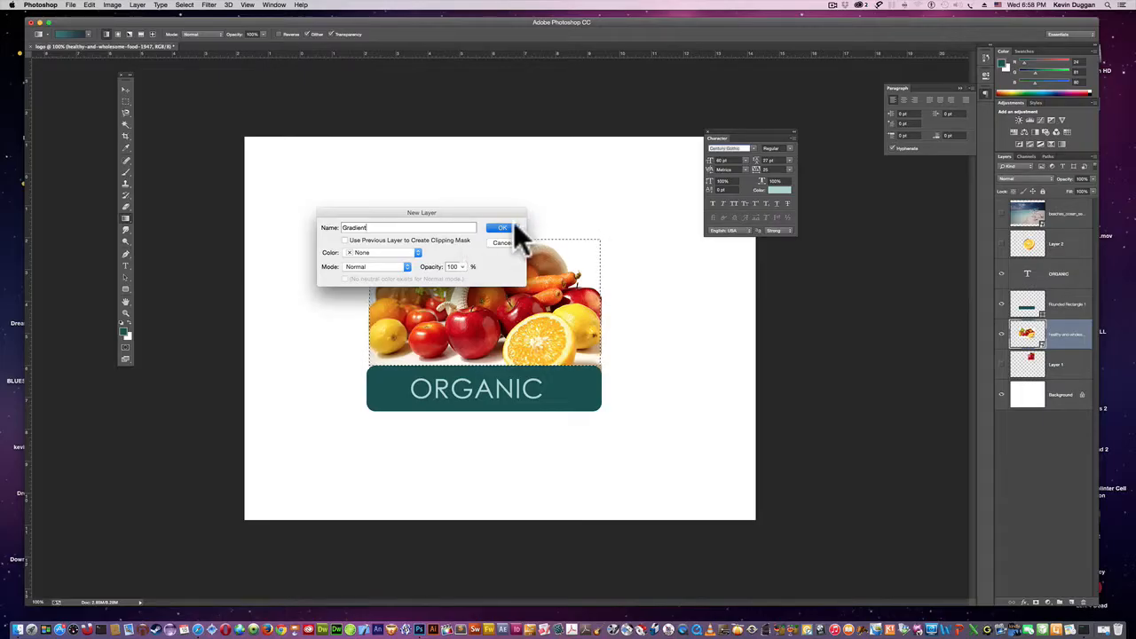
{"action": "left_click", "coordinate": [511, 227]}
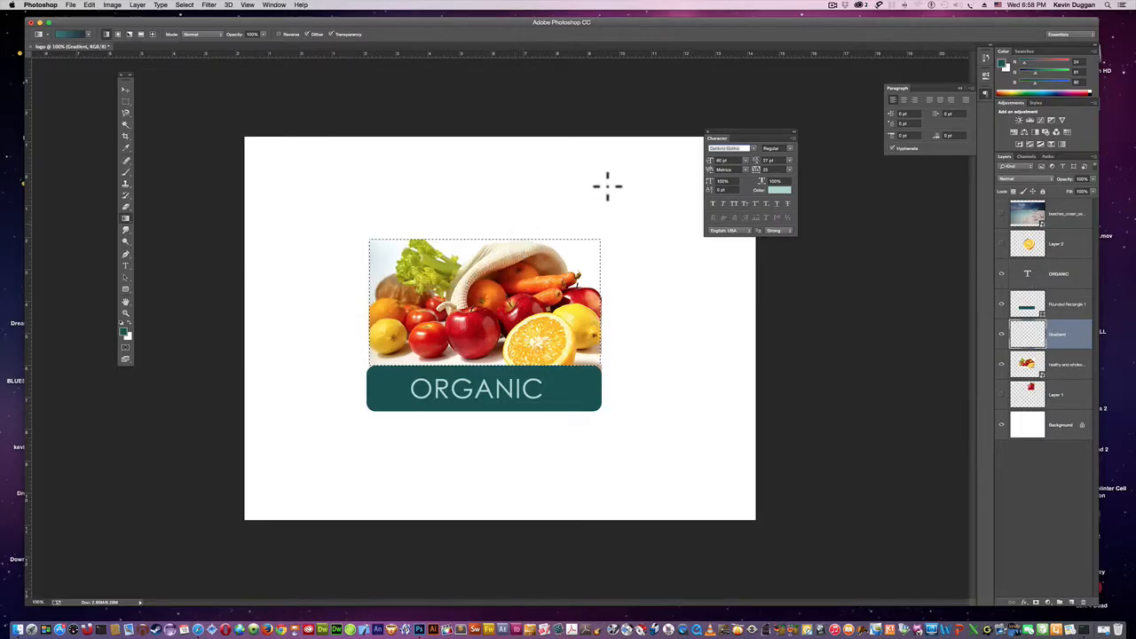
{"action": "left_click", "coordinate": [138, 6]}
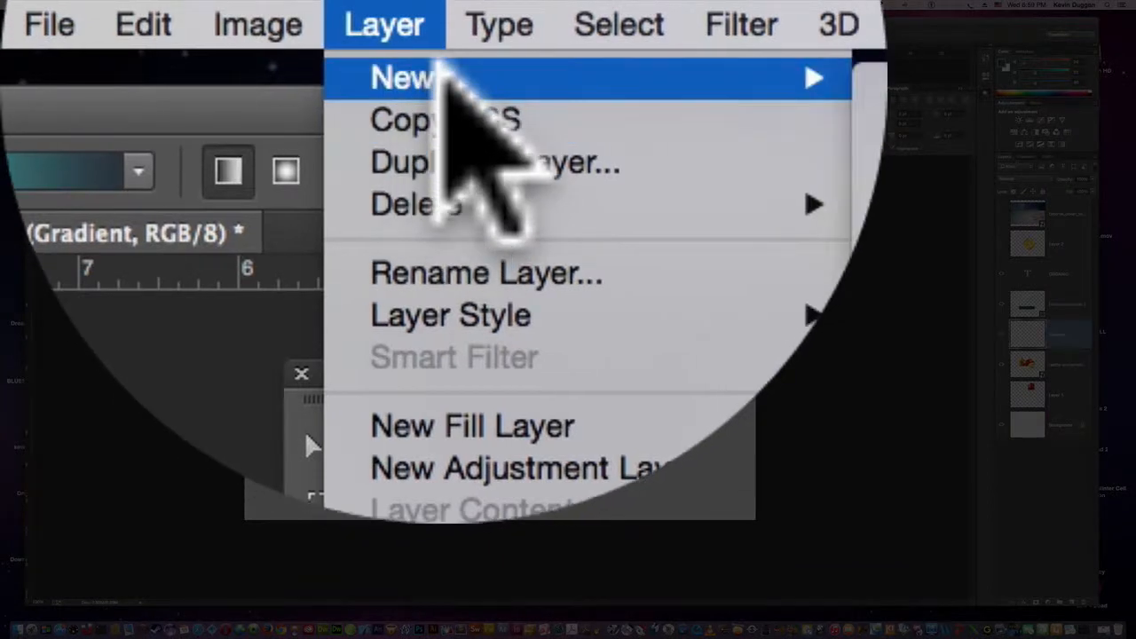
{"action": "mouse_move", "coordinate": [153, 16]}
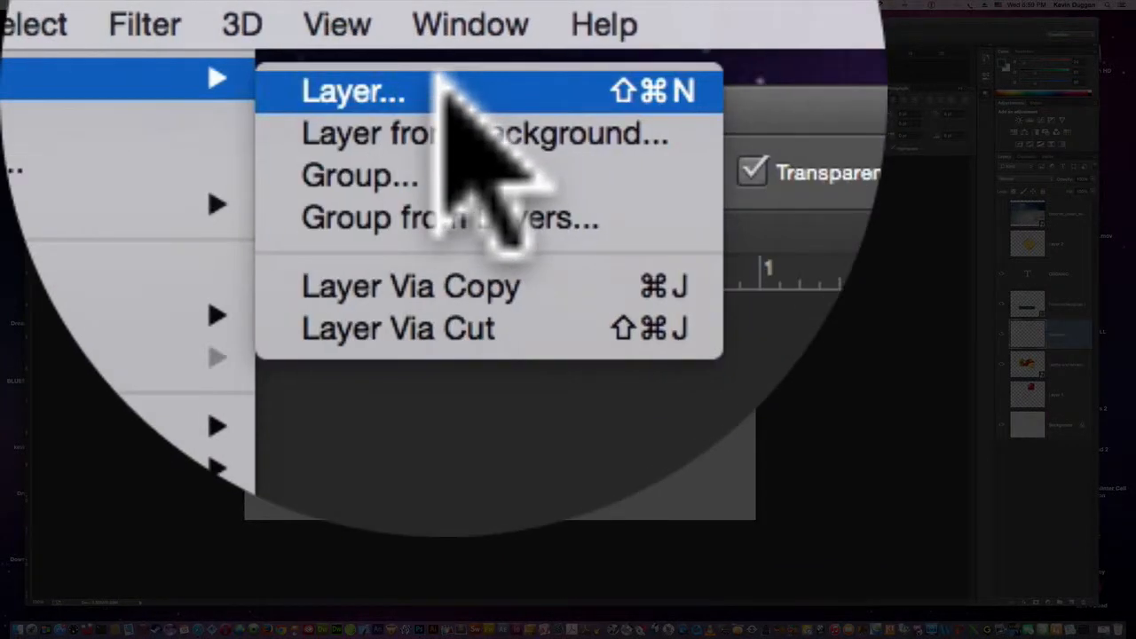
{"action": "left_click", "coordinate": [527, 14]}
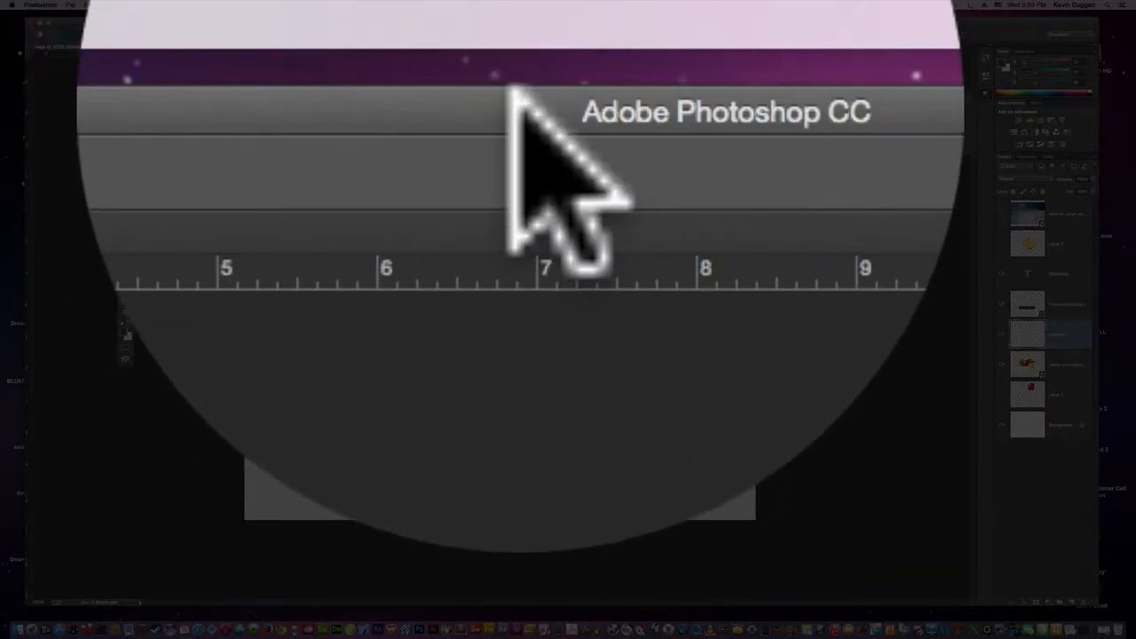
{"action": "left_click_drag", "start_coordinate": [519, 19], "coordinate": [524, 14]}
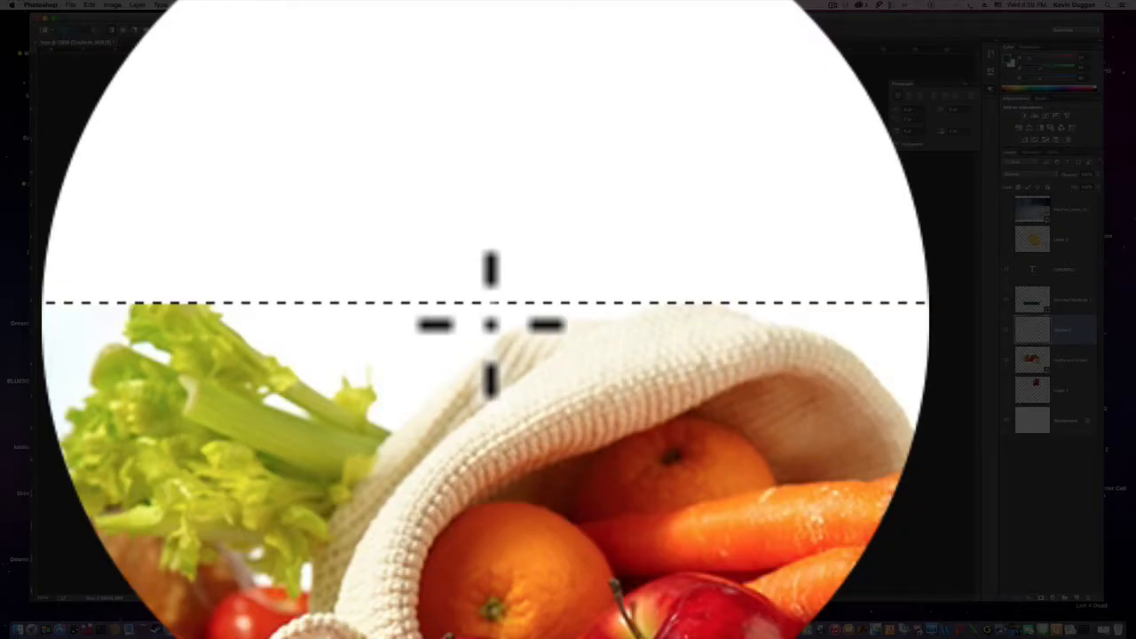
Fill the marquee selection with the teal gradient repeatedly, trying downward and upward directions and shorter and longer transitions.
{"action": "left_click_drag", "start_coordinate": [490, 325], "coordinate": [492, 437]}
{"action": "left_click_drag", "start_coordinate": [488, 352], "coordinate": [487, 361]}
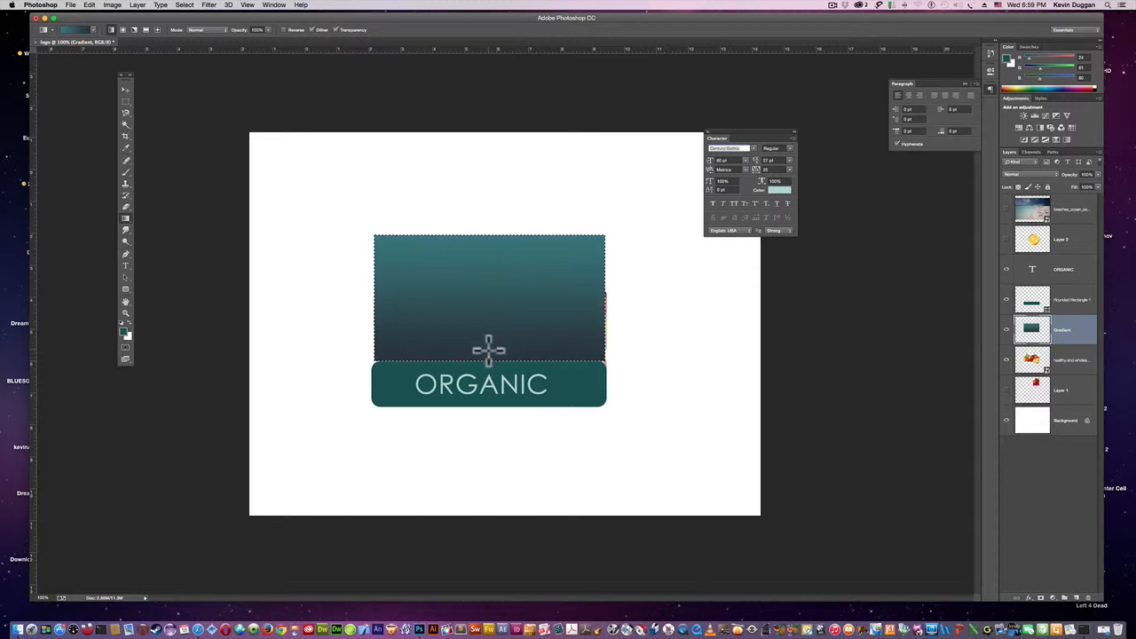
{"action": "left_click_drag", "start_coordinate": [486, 352], "coordinate": [489, 228]}
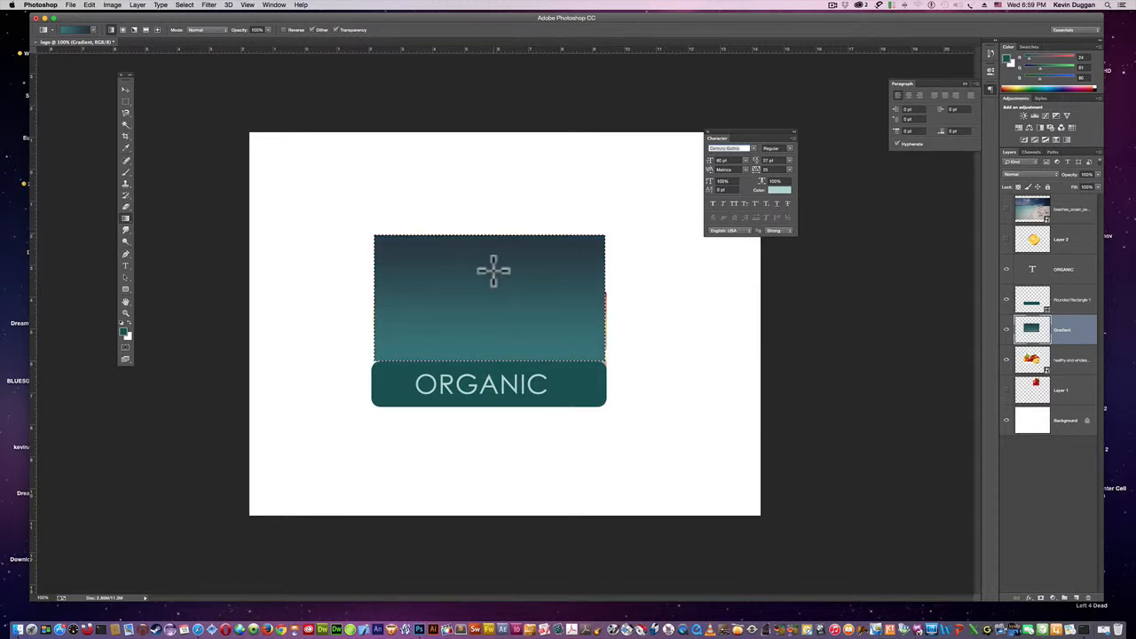
{"action": "left_click_drag", "start_coordinate": [483, 273], "coordinate": [486, 373]}
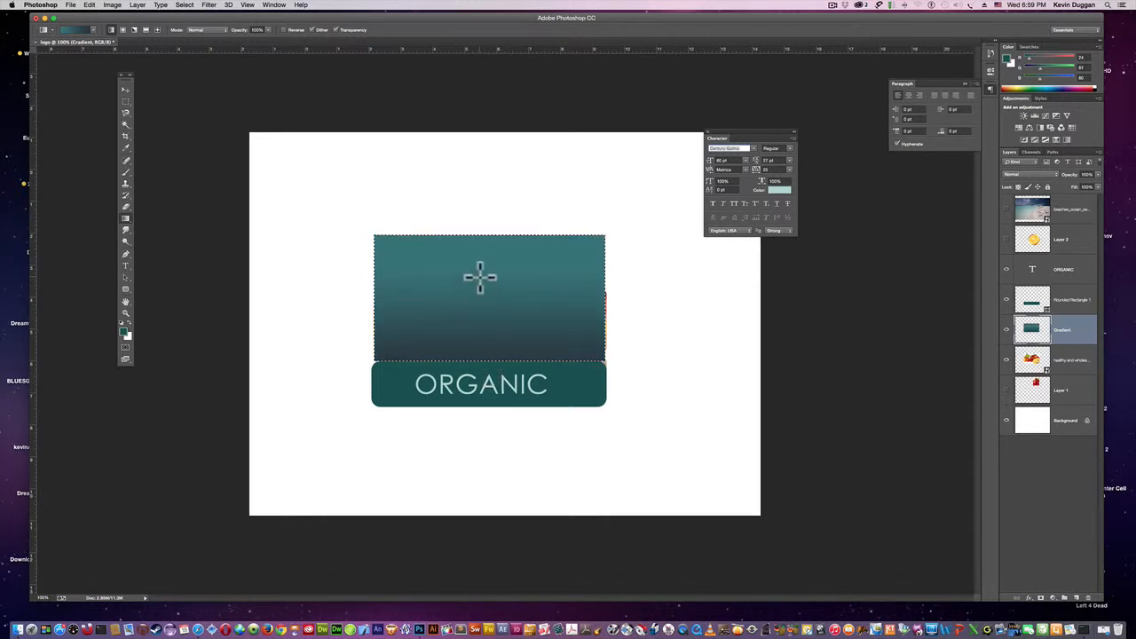
{"action": "left_click_drag", "start_coordinate": [480, 284], "coordinate": [482, 331]}
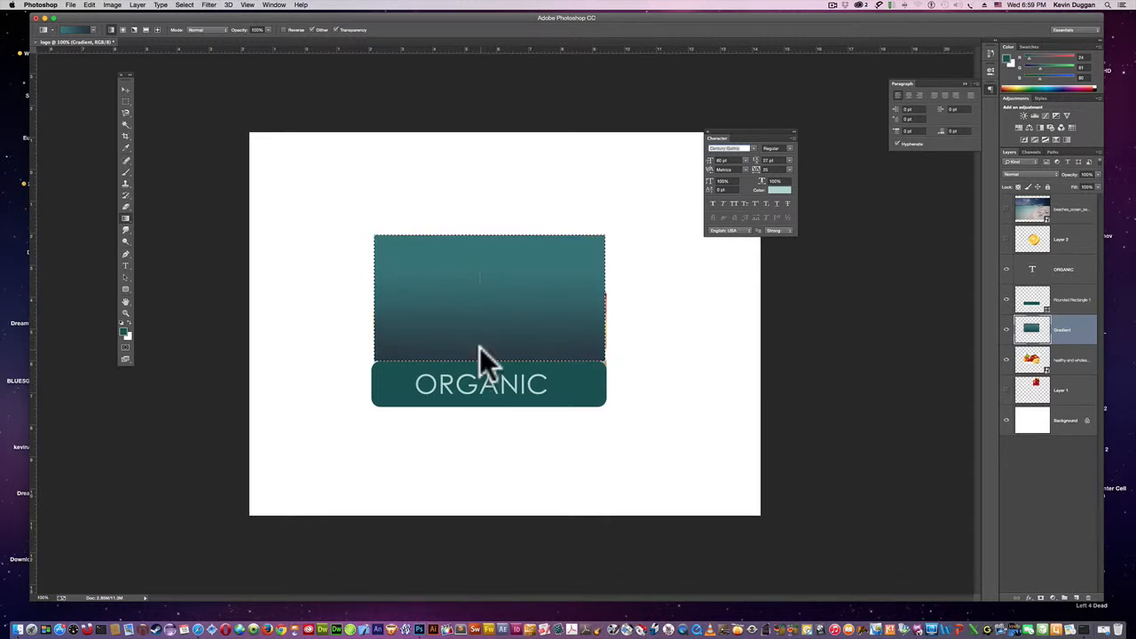
{"action": "left_click_drag", "start_coordinate": [471, 289], "coordinate": [474, 359]}
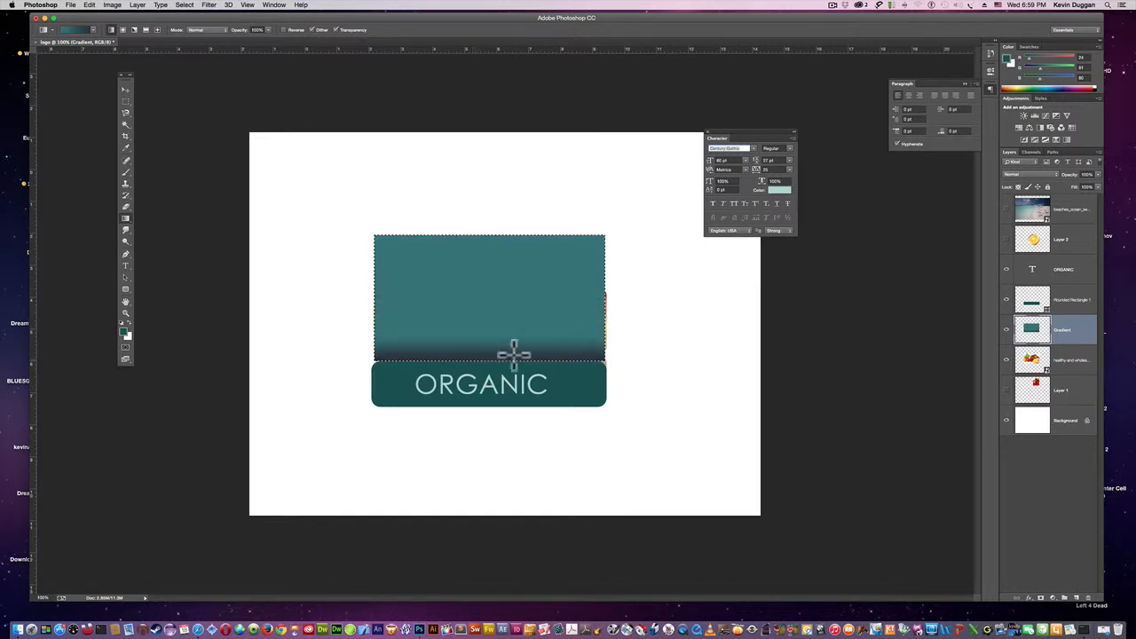
{"action": "left_click_drag", "start_coordinate": [525, 240], "coordinate": [532, 357]}
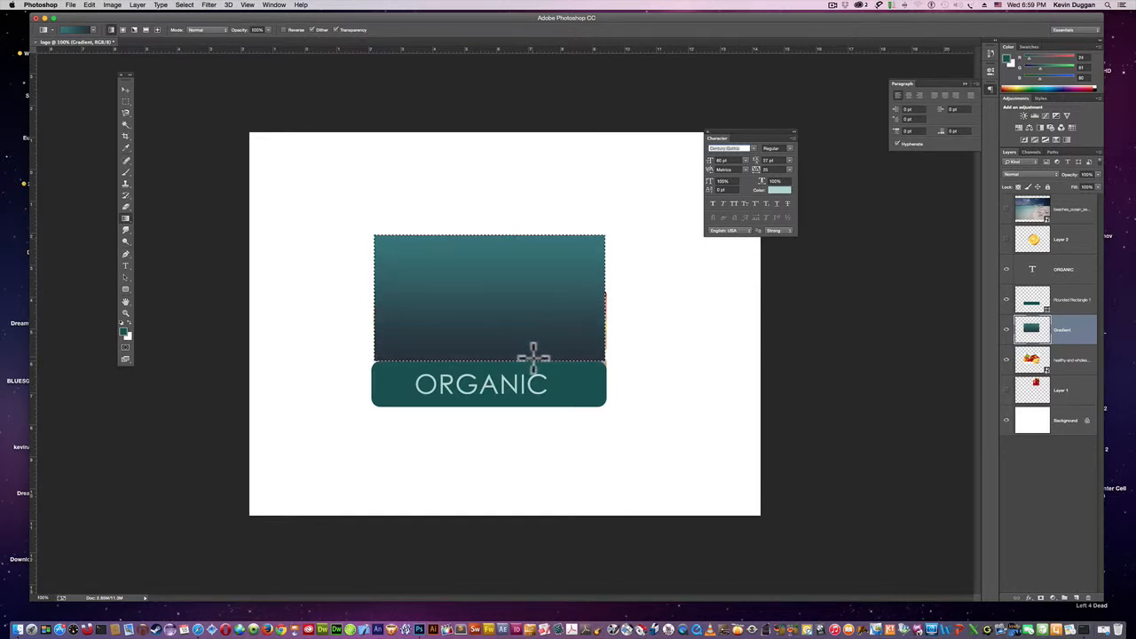
Set the gradient's first colour stop to 76afb4 and refill the selection from its middle down to the teal bar.
{"action": "left_click", "coordinate": [73, 30]}
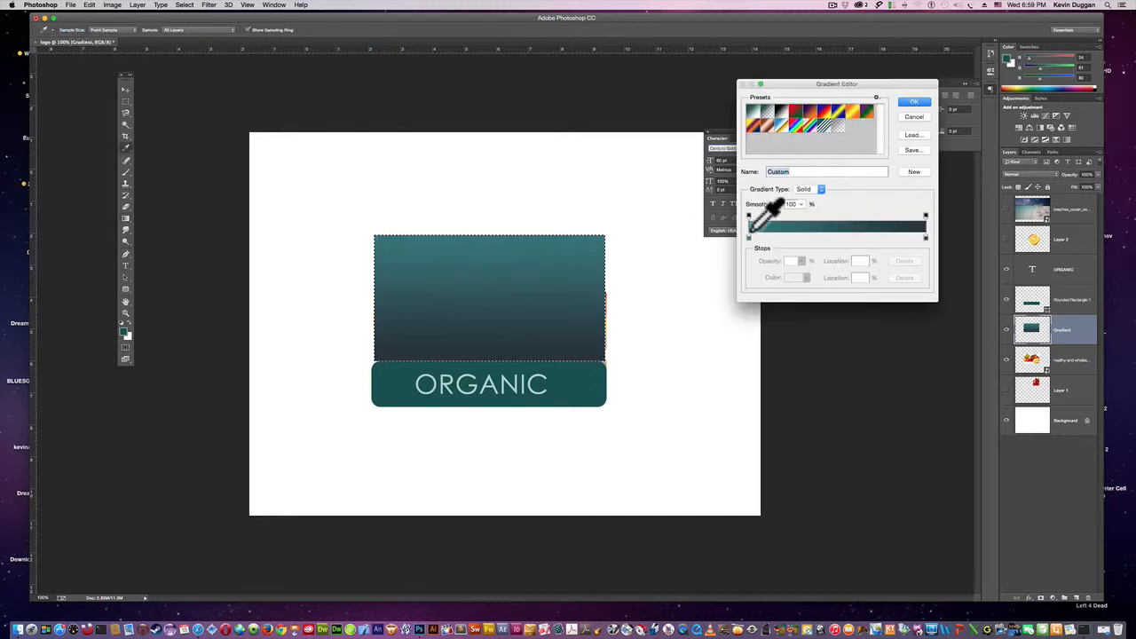
{"action": "left_click", "coordinate": [748, 237]}
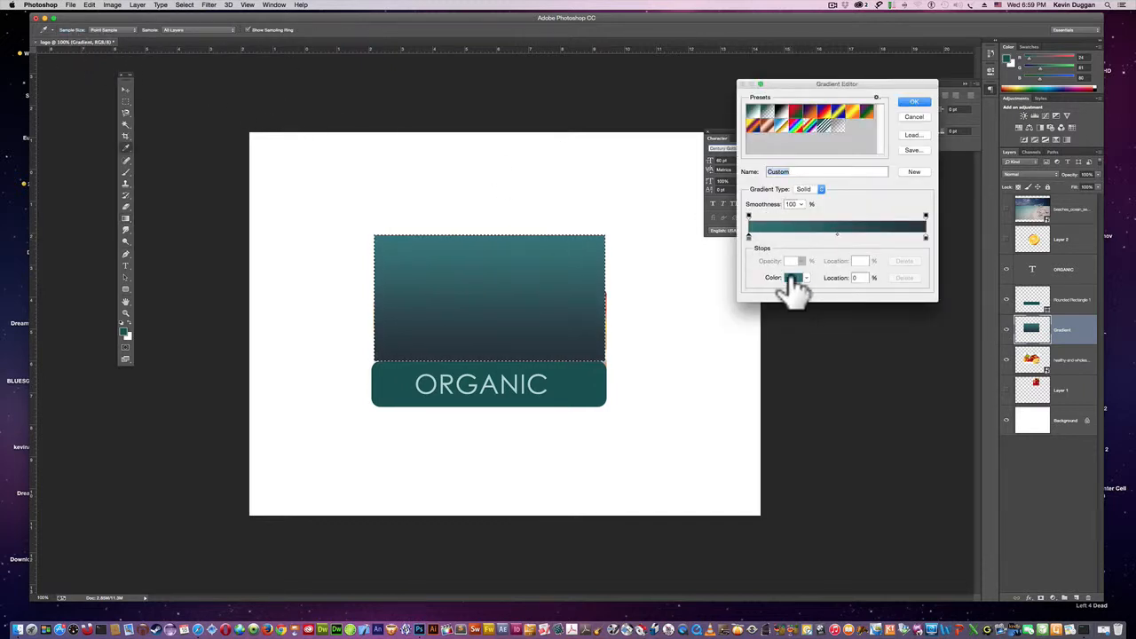
{"action": "left_click", "coordinate": [791, 279]}
{"action": "left_click", "coordinate": [904, 371]}
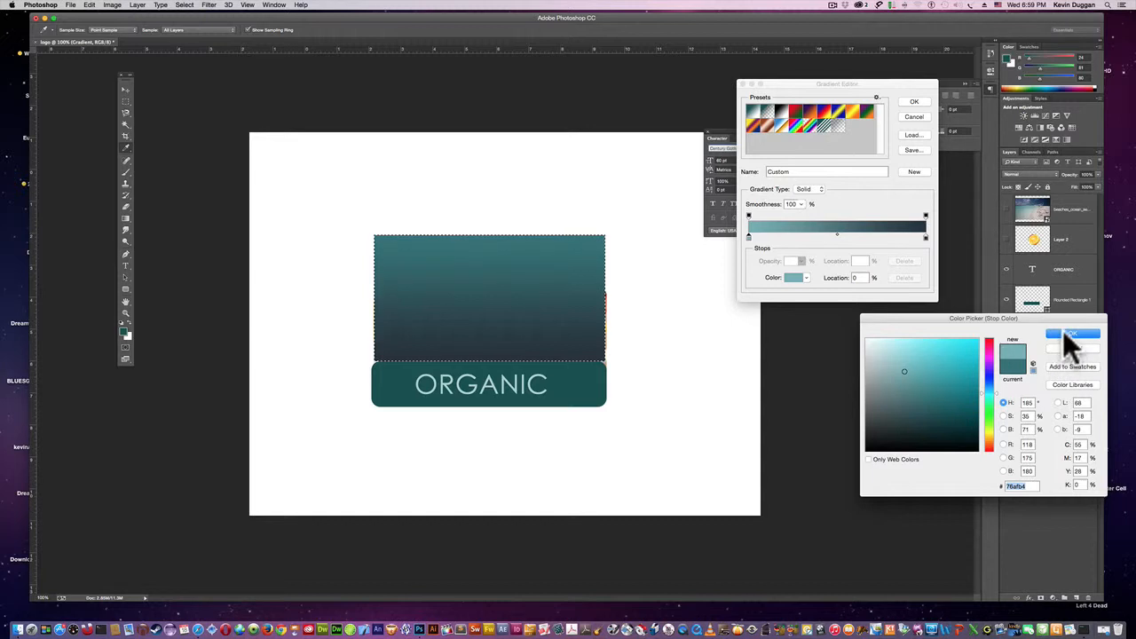
{"action": "left_click", "coordinate": [1065, 333]}
{"action": "left_click", "coordinate": [914, 105]}
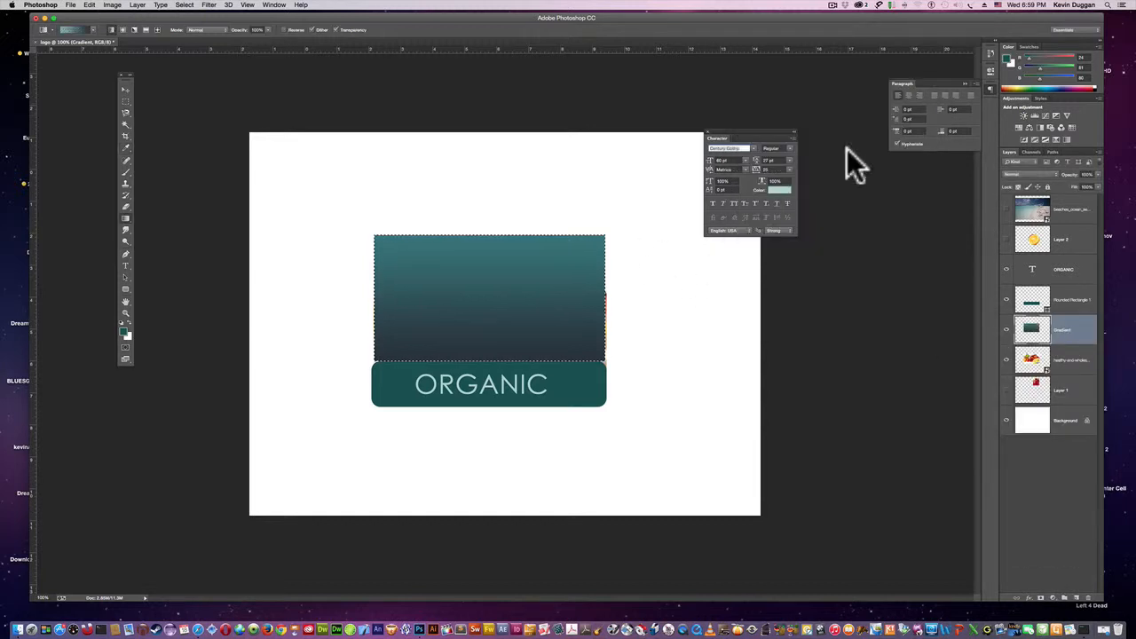
{"action": "left_click_drag", "start_coordinate": [478, 282], "coordinate": [475, 362]}
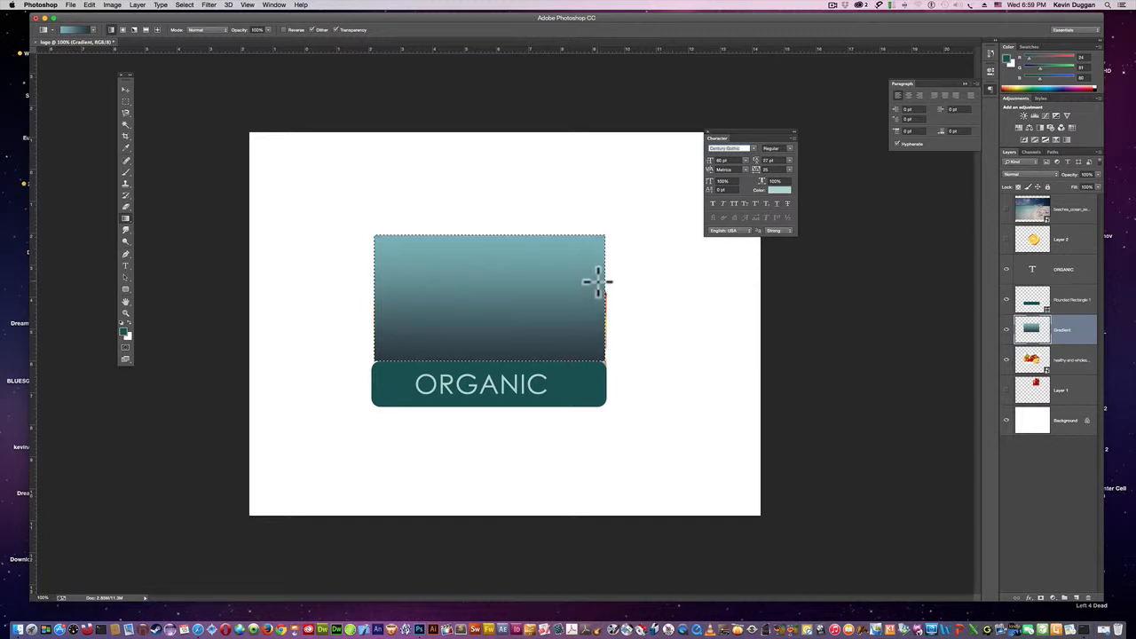
{"action": "left_click", "coordinate": [125, 92]}
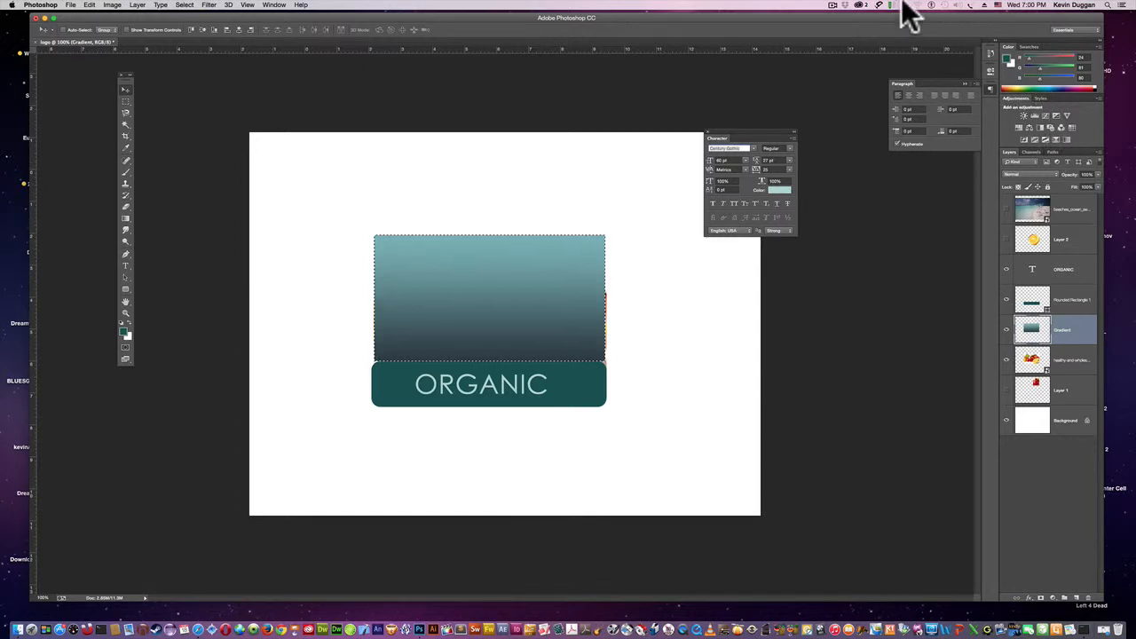
{"action": "left_click", "coordinate": [833, 7]}
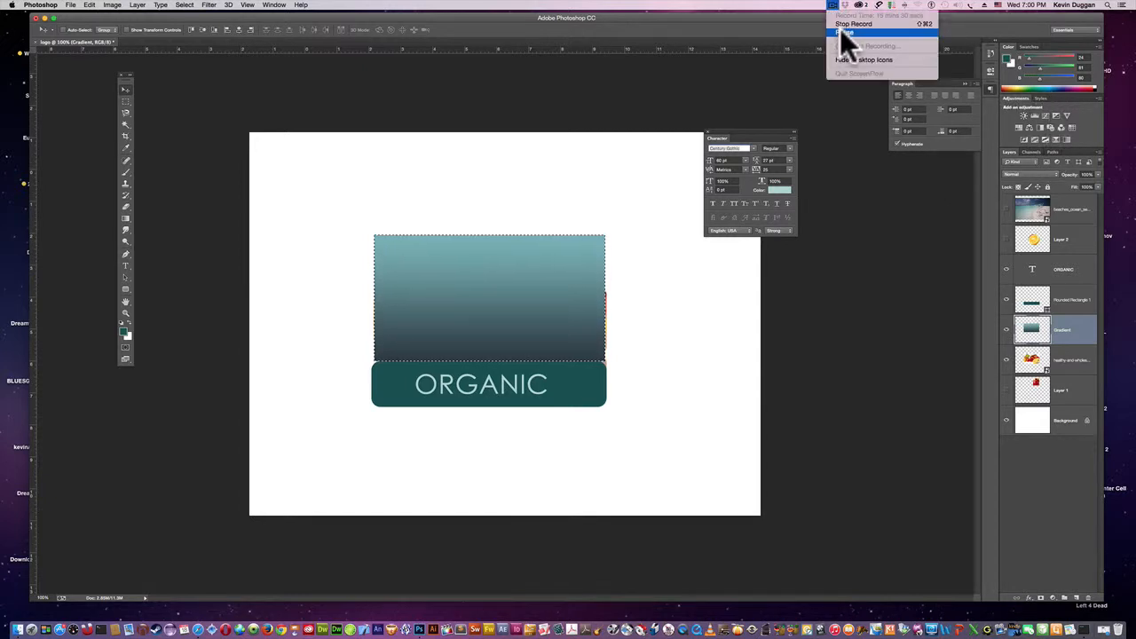
{"action": "left_click", "coordinate": [839, 31]}
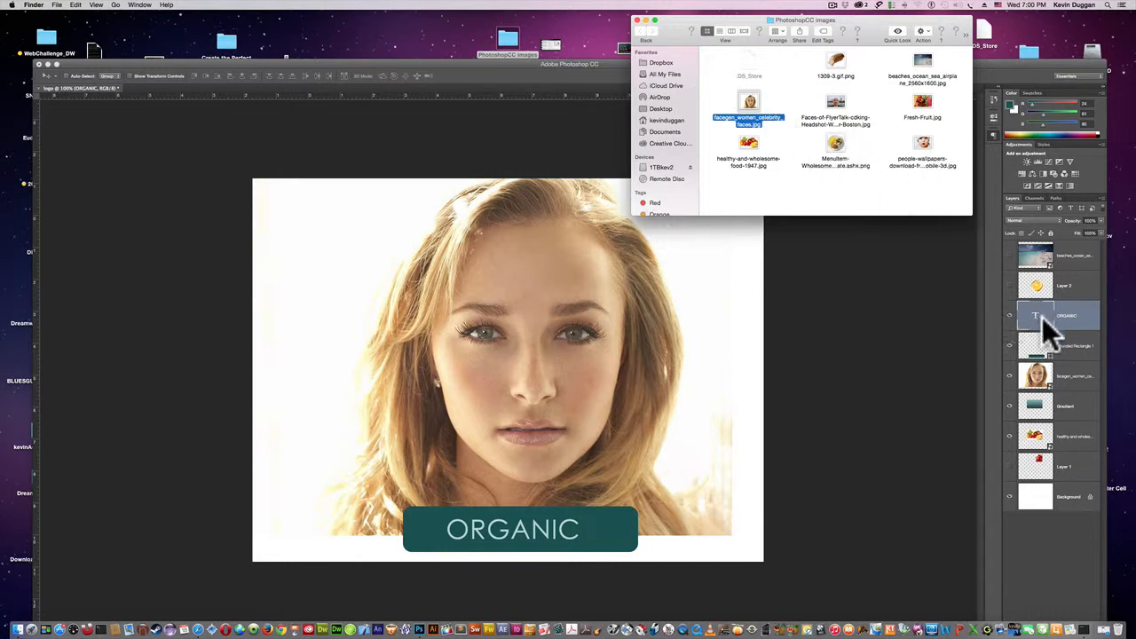
Place the people-wallpapers baby photo from the PhotoshopCC images folder in Finder above the woman's photo layer and leave the baby layer selected.
{"action": "left_click", "coordinate": [1072, 377]}
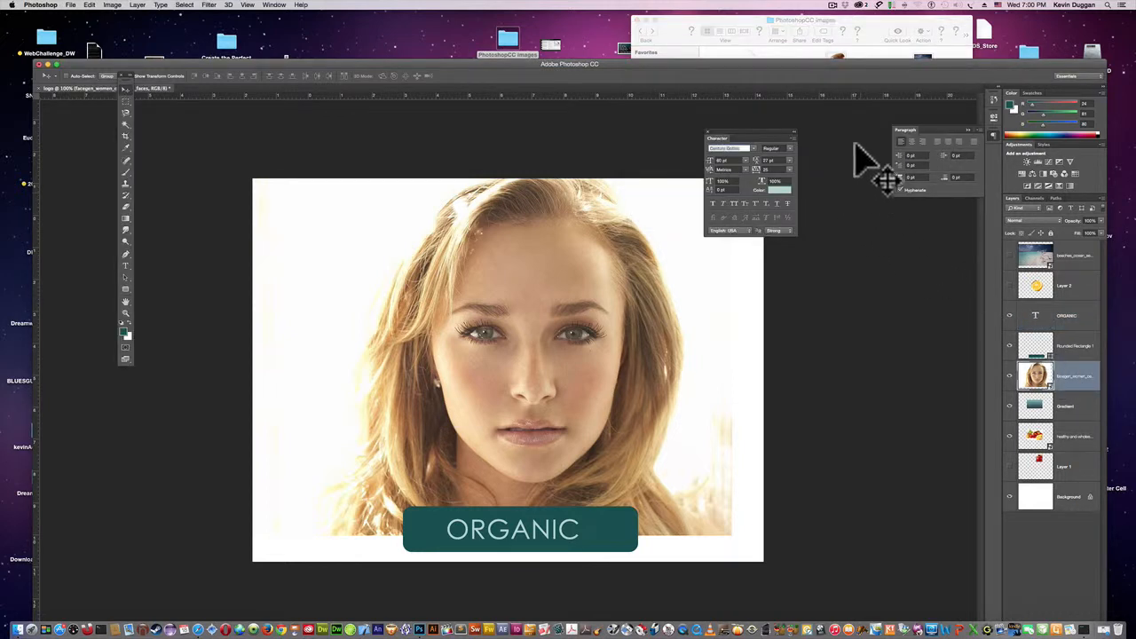
{"action": "left_click", "coordinate": [733, 34]}
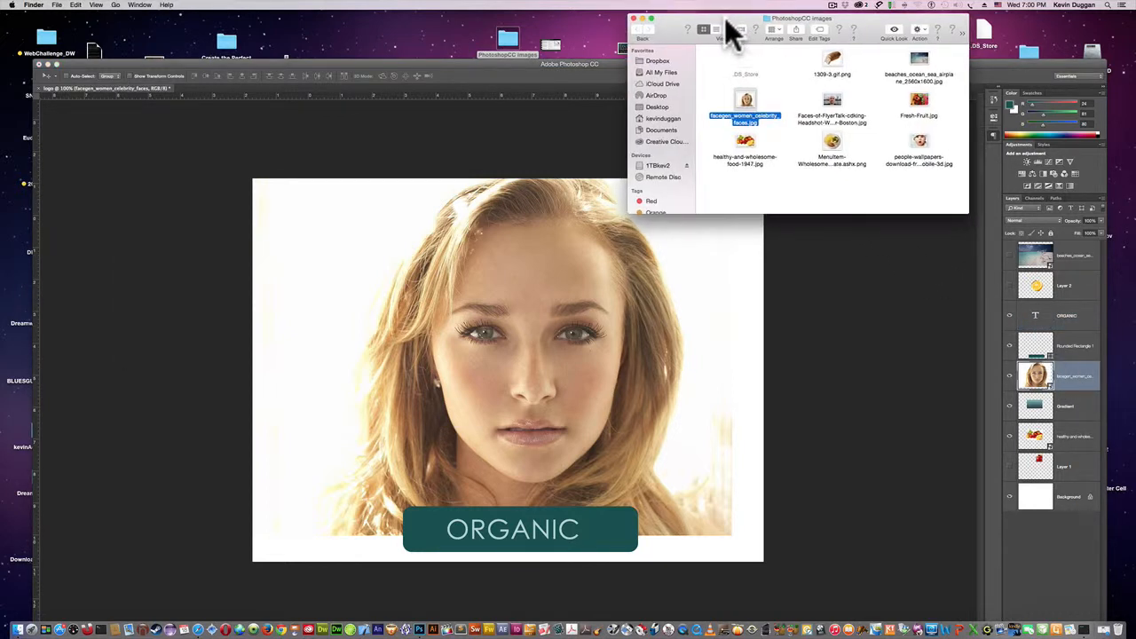
{"action": "left_click_drag", "start_coordinate": [919, 138], "coordinate": [612, 335]}
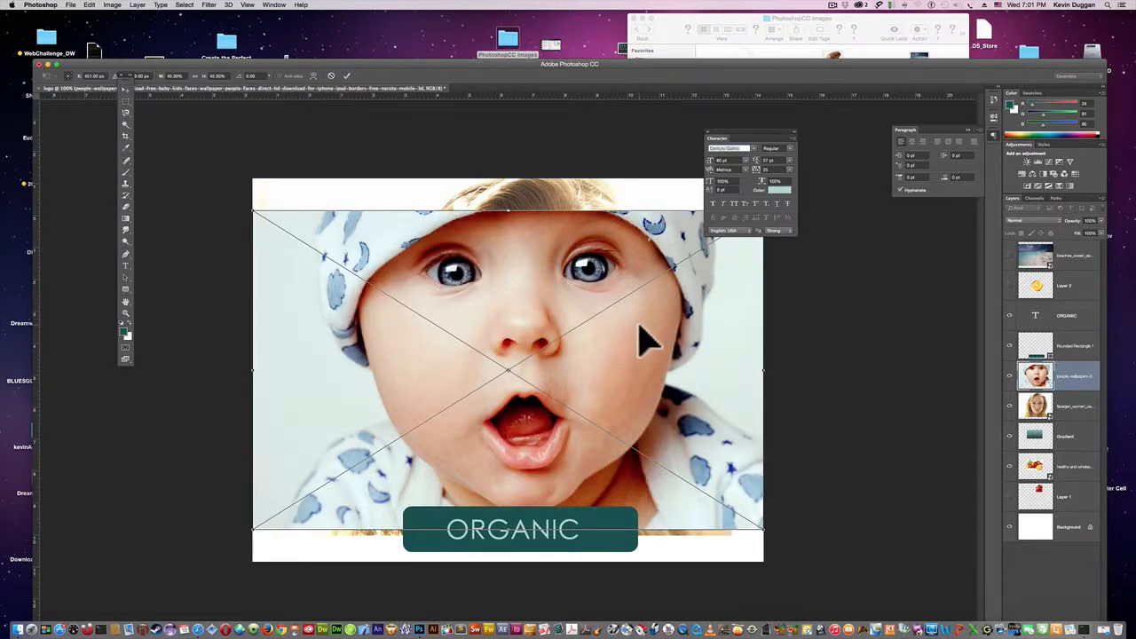
{"action": "key", "text": "Return"}
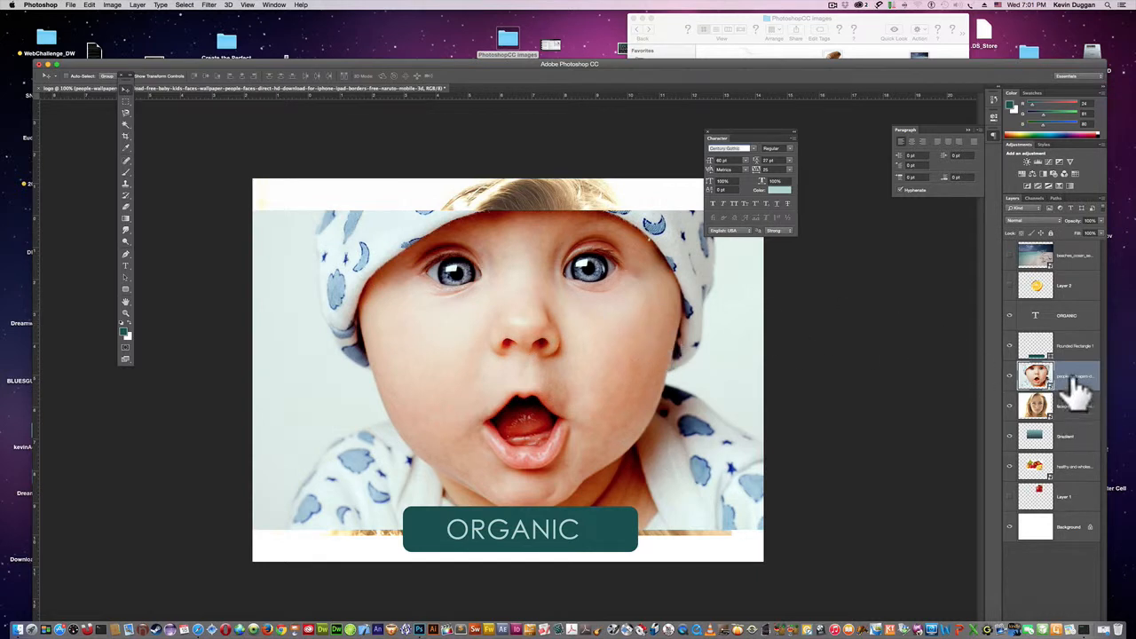
{"action": "left_click", "coordinate": [1067, 406]}
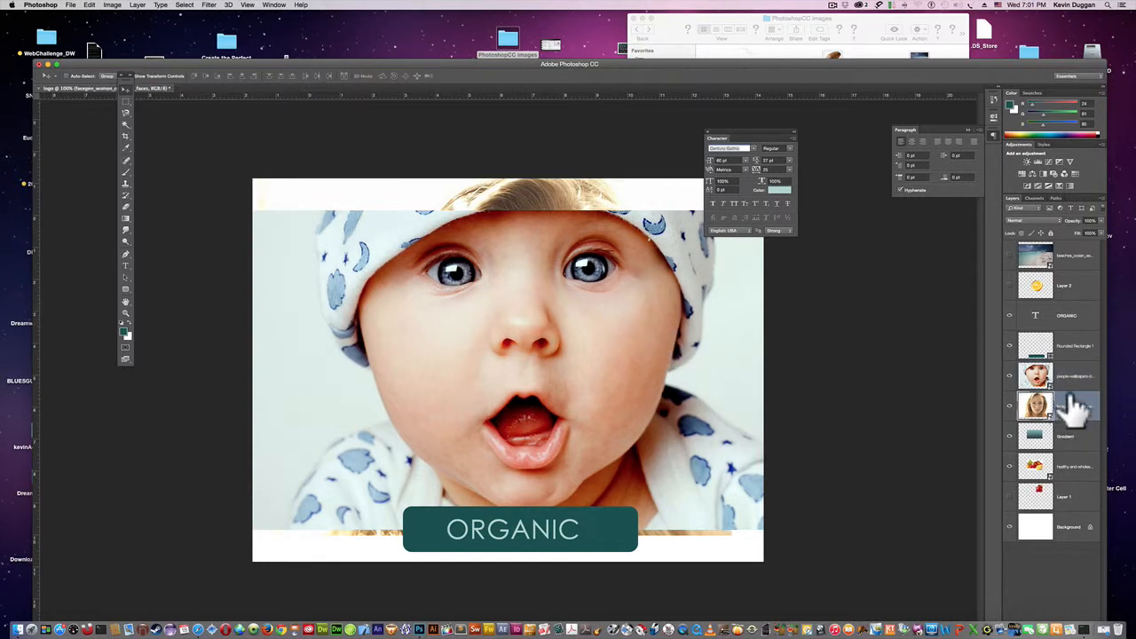
{"action": "left_click", "coordinate": [1069, 380]}
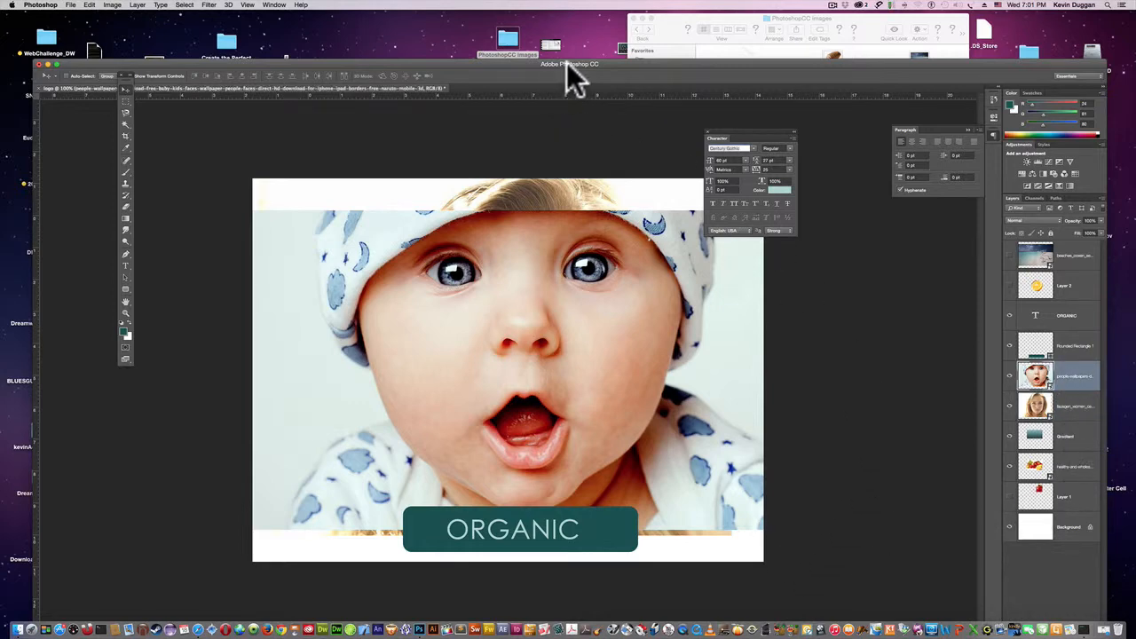
Detach the Layers panel so it floats beside the canvas, and lengthen it to show the layer stack.
{"action": "left_click_drag", "start_coordinate": [566, 62], "coordinate": [560, 24]}
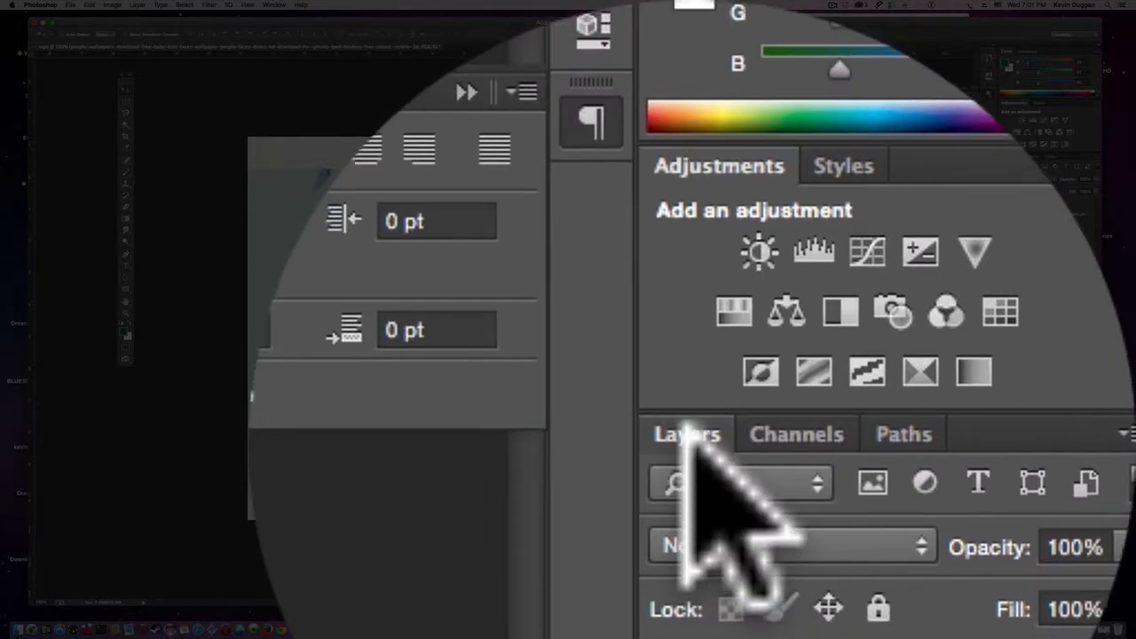
{"action": "mouse_move", "coordinate": [688, 435]}
{"action": "left_mouse_down"}
{"action": "mouse_move", "coordinate": [723, 456]}
{"action": "mouse_move", "coordinate": [690, 439]}
{"action": "left_mouse_up"}
{"action": "left_click_drag", "start_coordinate": [826, 120], "coordinate": [822, 115]}
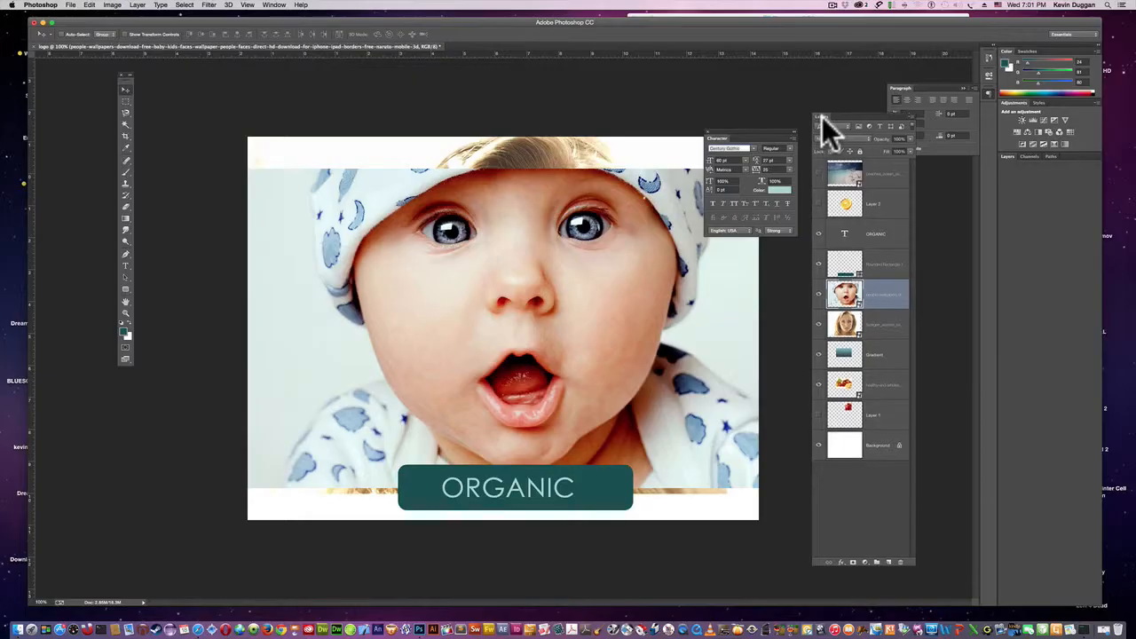
{"action": "double_click", "coordinate": [822, 115]}
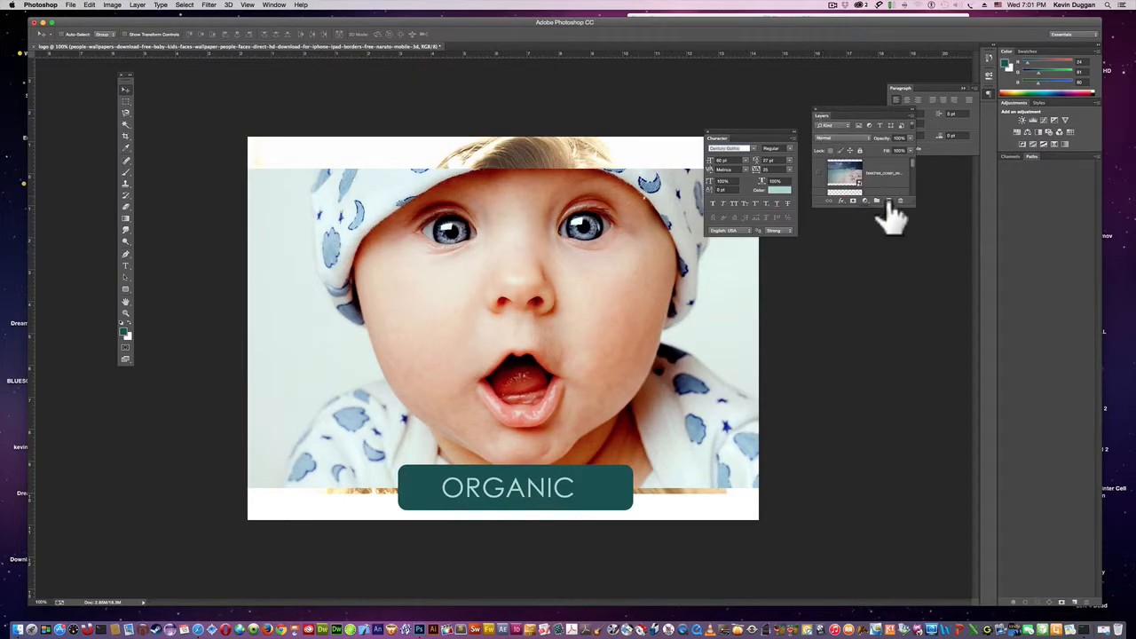
{"action": "left_click_drag", "start_coordinate": [890, 213], "coordinate": [890, 459]}
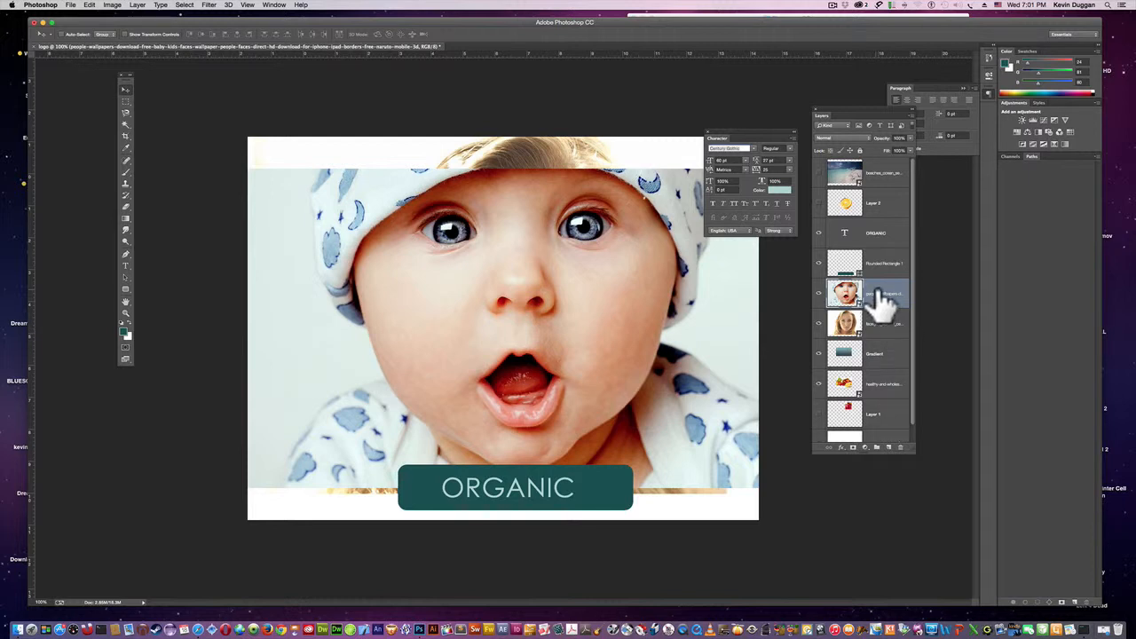
Add a layer mask to the baby photo and apply a black-to-white linear gradient across it, hiding the photo's right side.
{"action": "left_click", "coordinate": [853, 447]}
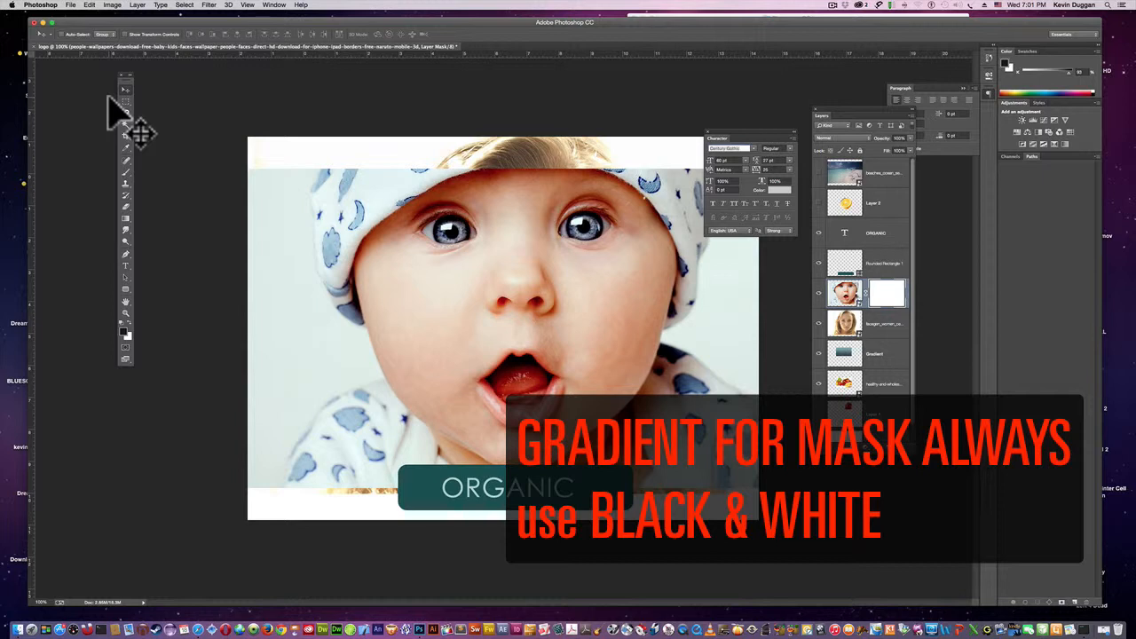
{"action": "left_click", "coordinate": [125, 219]}
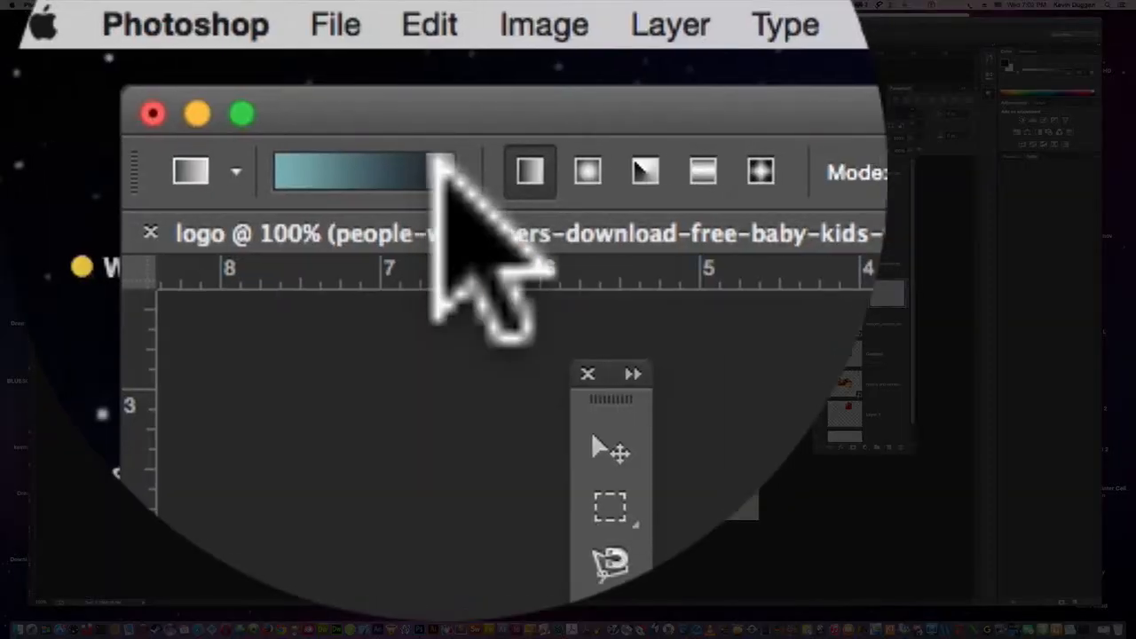
{"action": "left_click", "coordinate": [89, 32]}
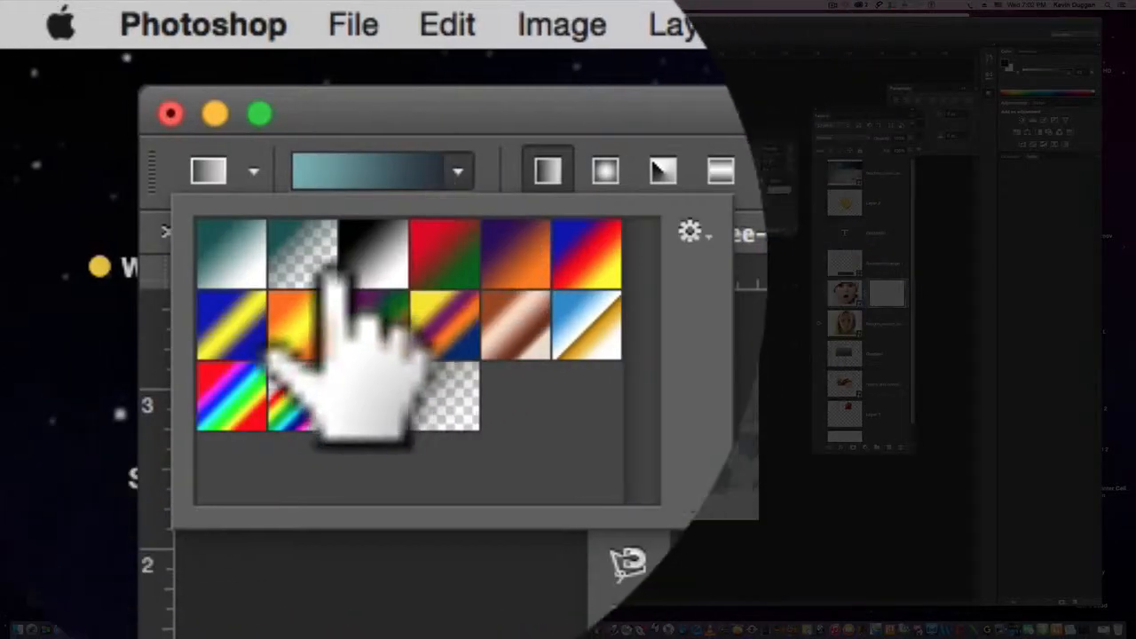
{"action": "left_click", "coordinate": [380, 250]}
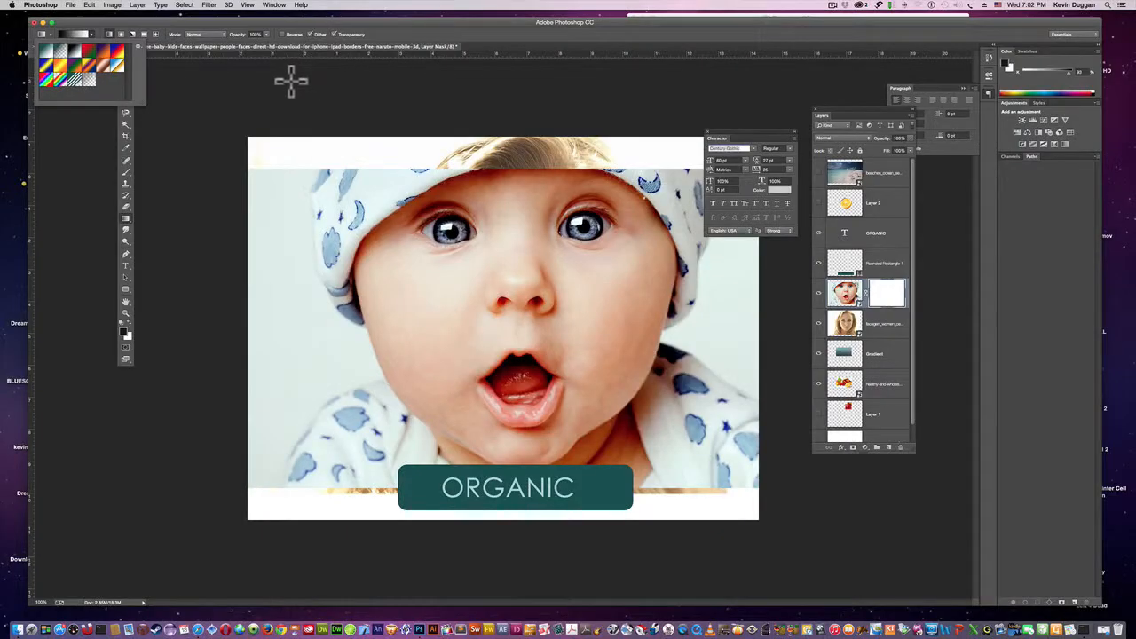
{"action": "left_click", "coordinate": [291, 82]}
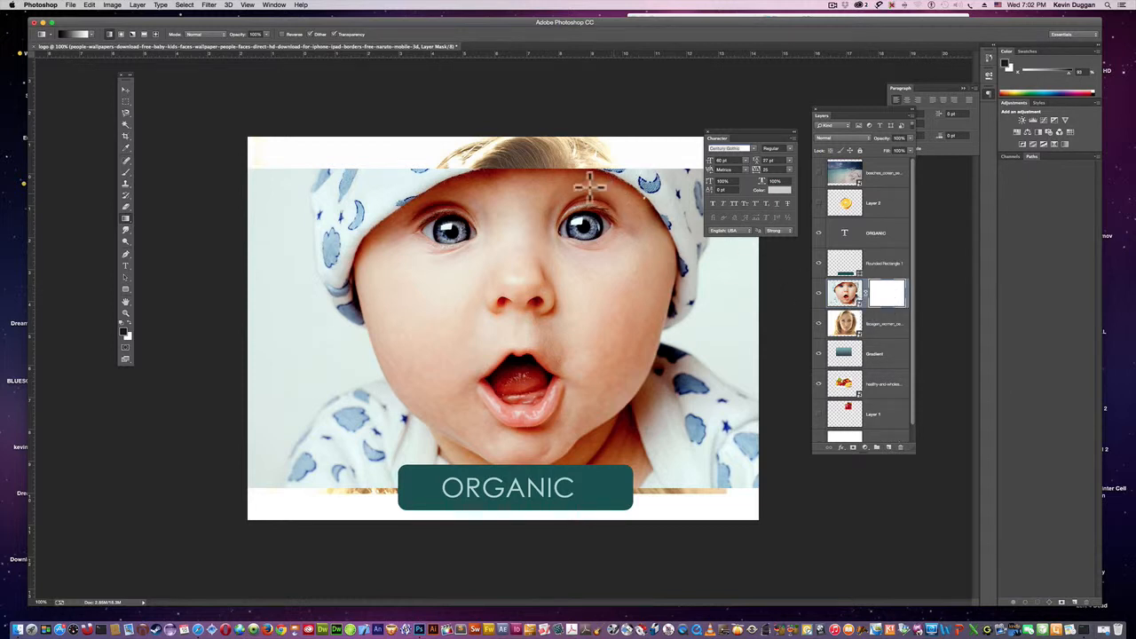
{"action": "left_click_drag", "start_coordinate": [541, 168], "coordinate": [253, 198]}
Move the masked baby photo left so the woman's face is uncovered.
{"action": "left_click", "coordinate": [127, 91]}
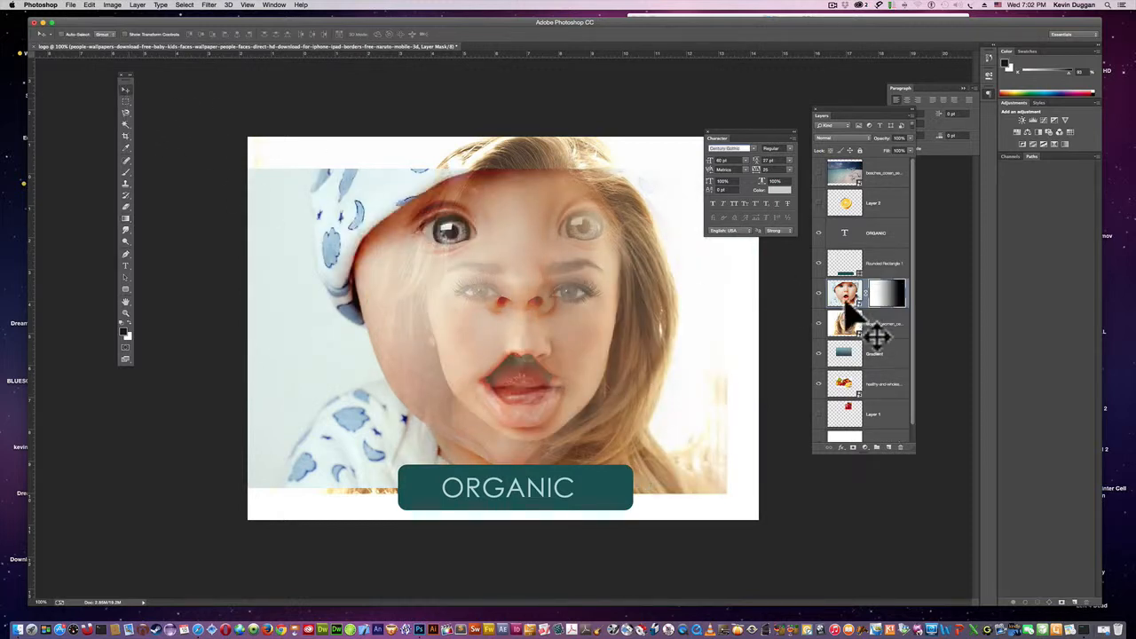
{"action": "left_click_drag", "start_coordinate": [589, 370], "coordinate": [383, 353]}
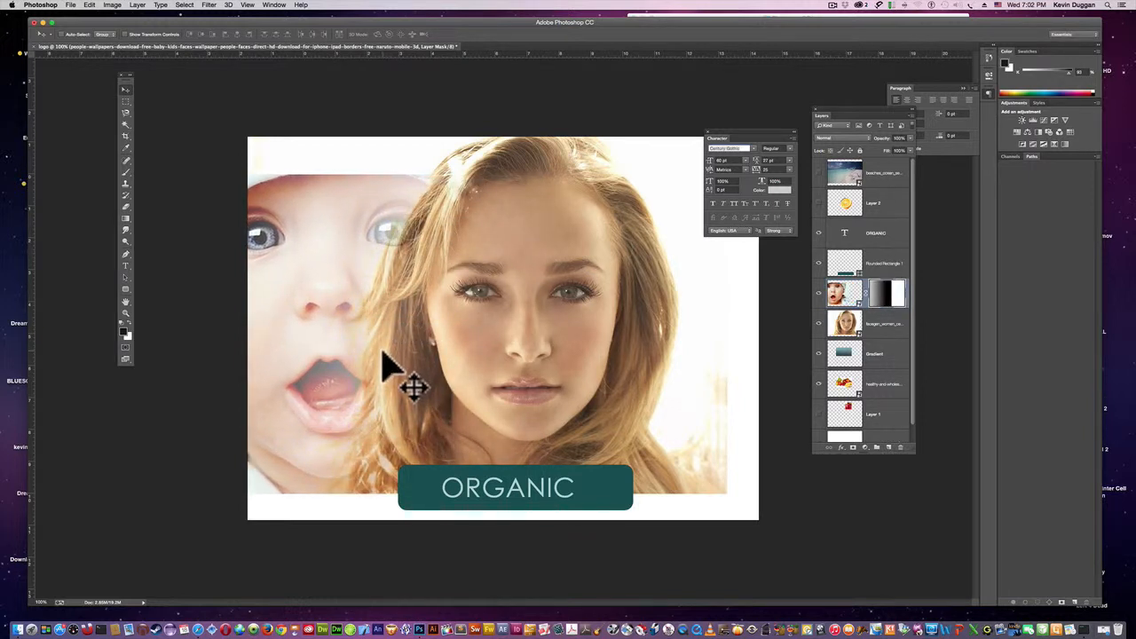